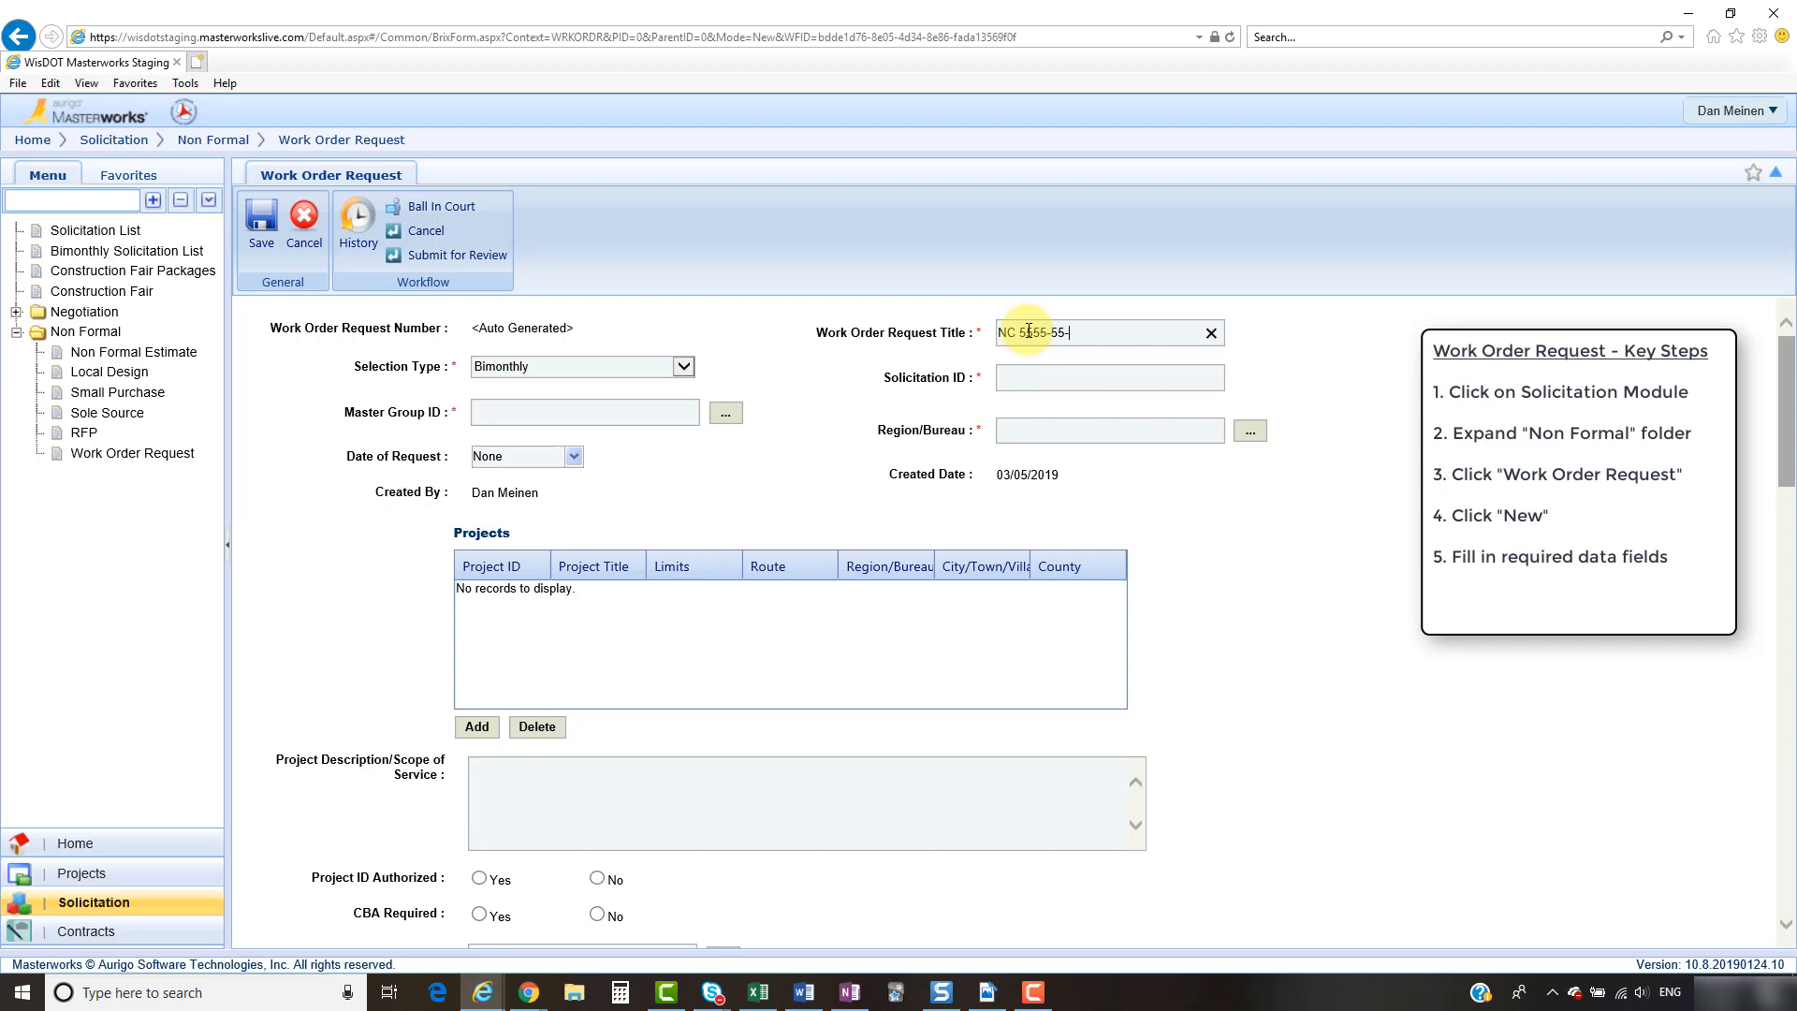
- Complete the request title as NC 5555-55-01 Full Service Design STH 55 and assign master group July 2019 Full Service Engineering, filtering for July 2019
{"action": "type", "text": "esign STH 55"}
{"action": "left_click", "coordinate": [726, 413]}
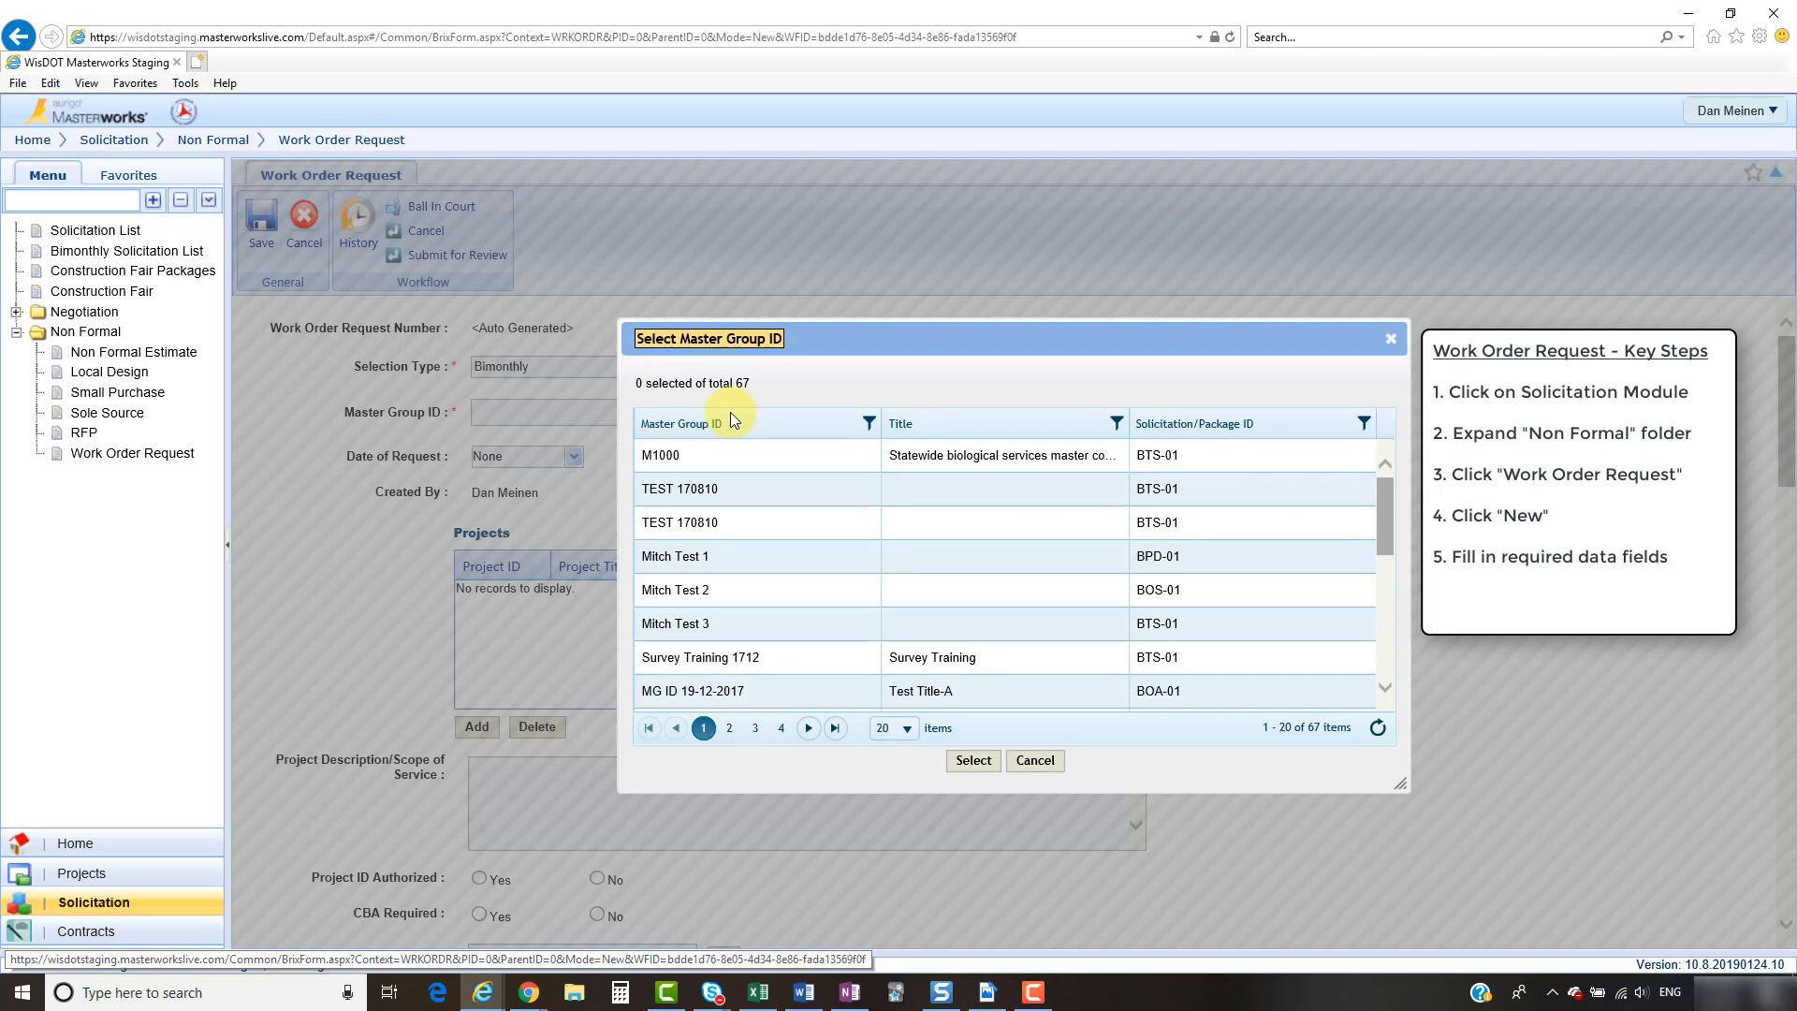
{"action": "left_click", "coordinate": [869, 423]}
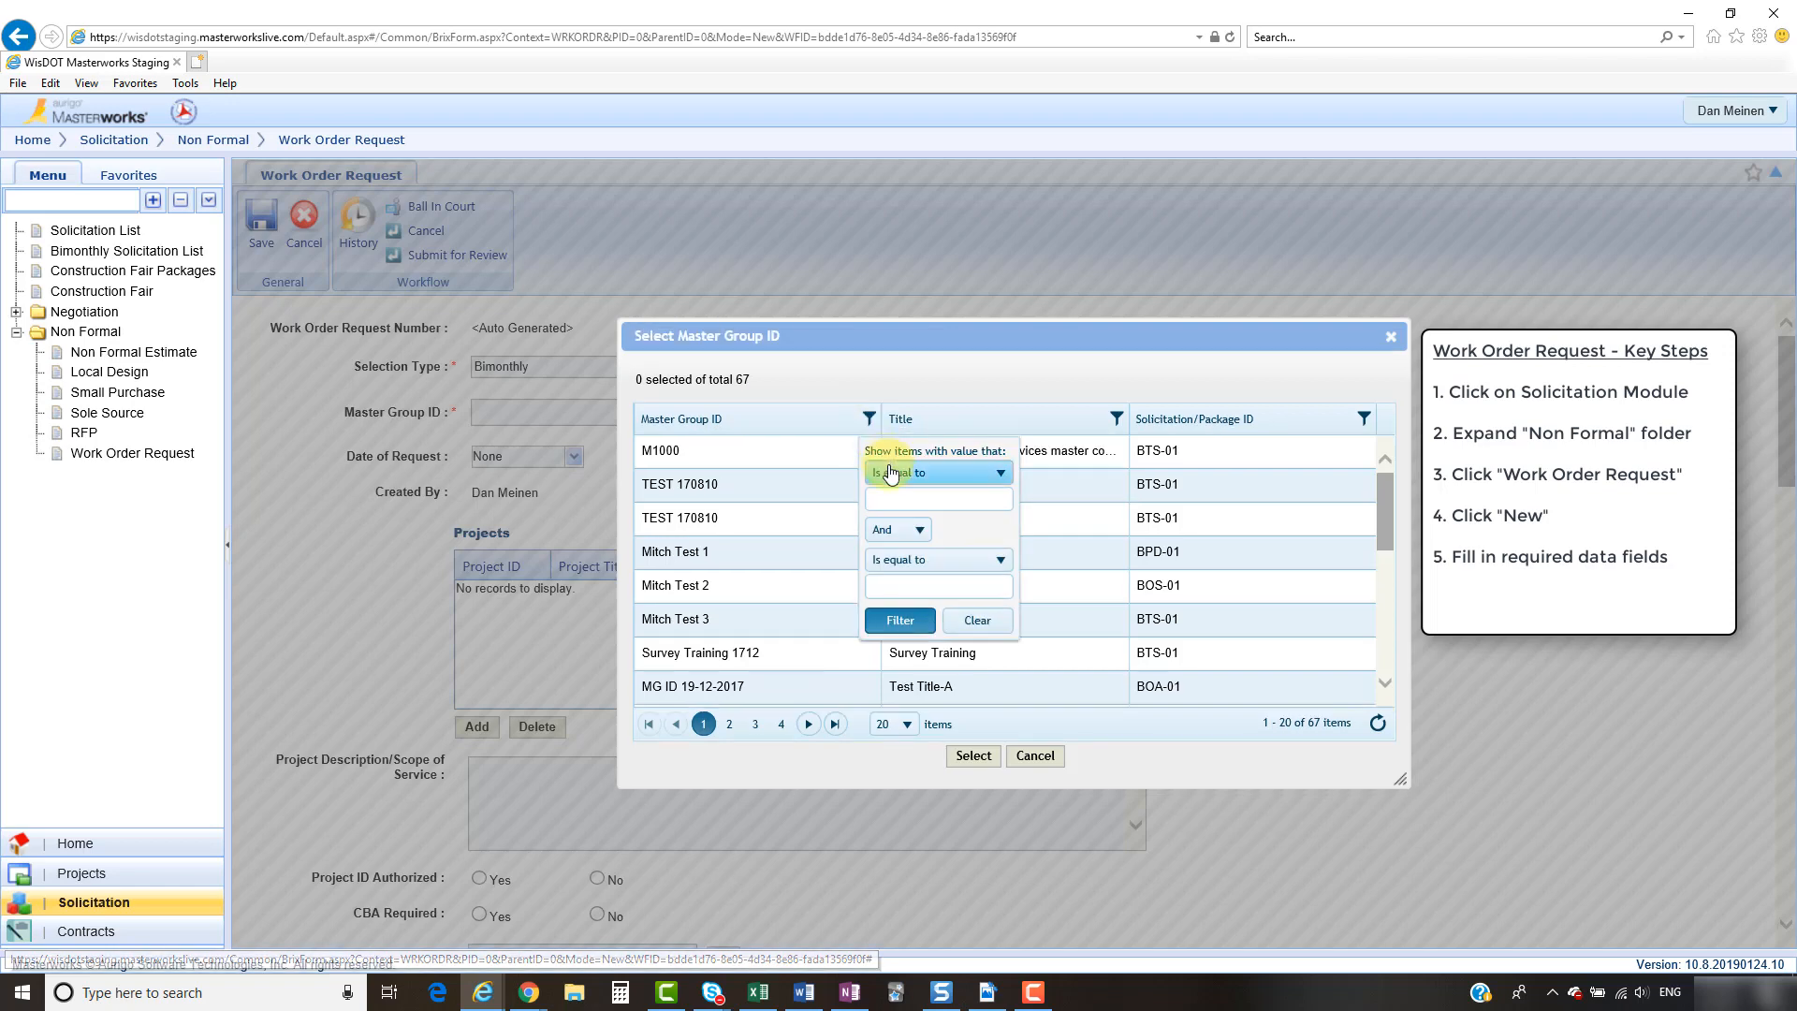
{"action": "left_click", "coordinate": [894, 473]}
{"action": "left_click", "coordinate": [896, 566]}
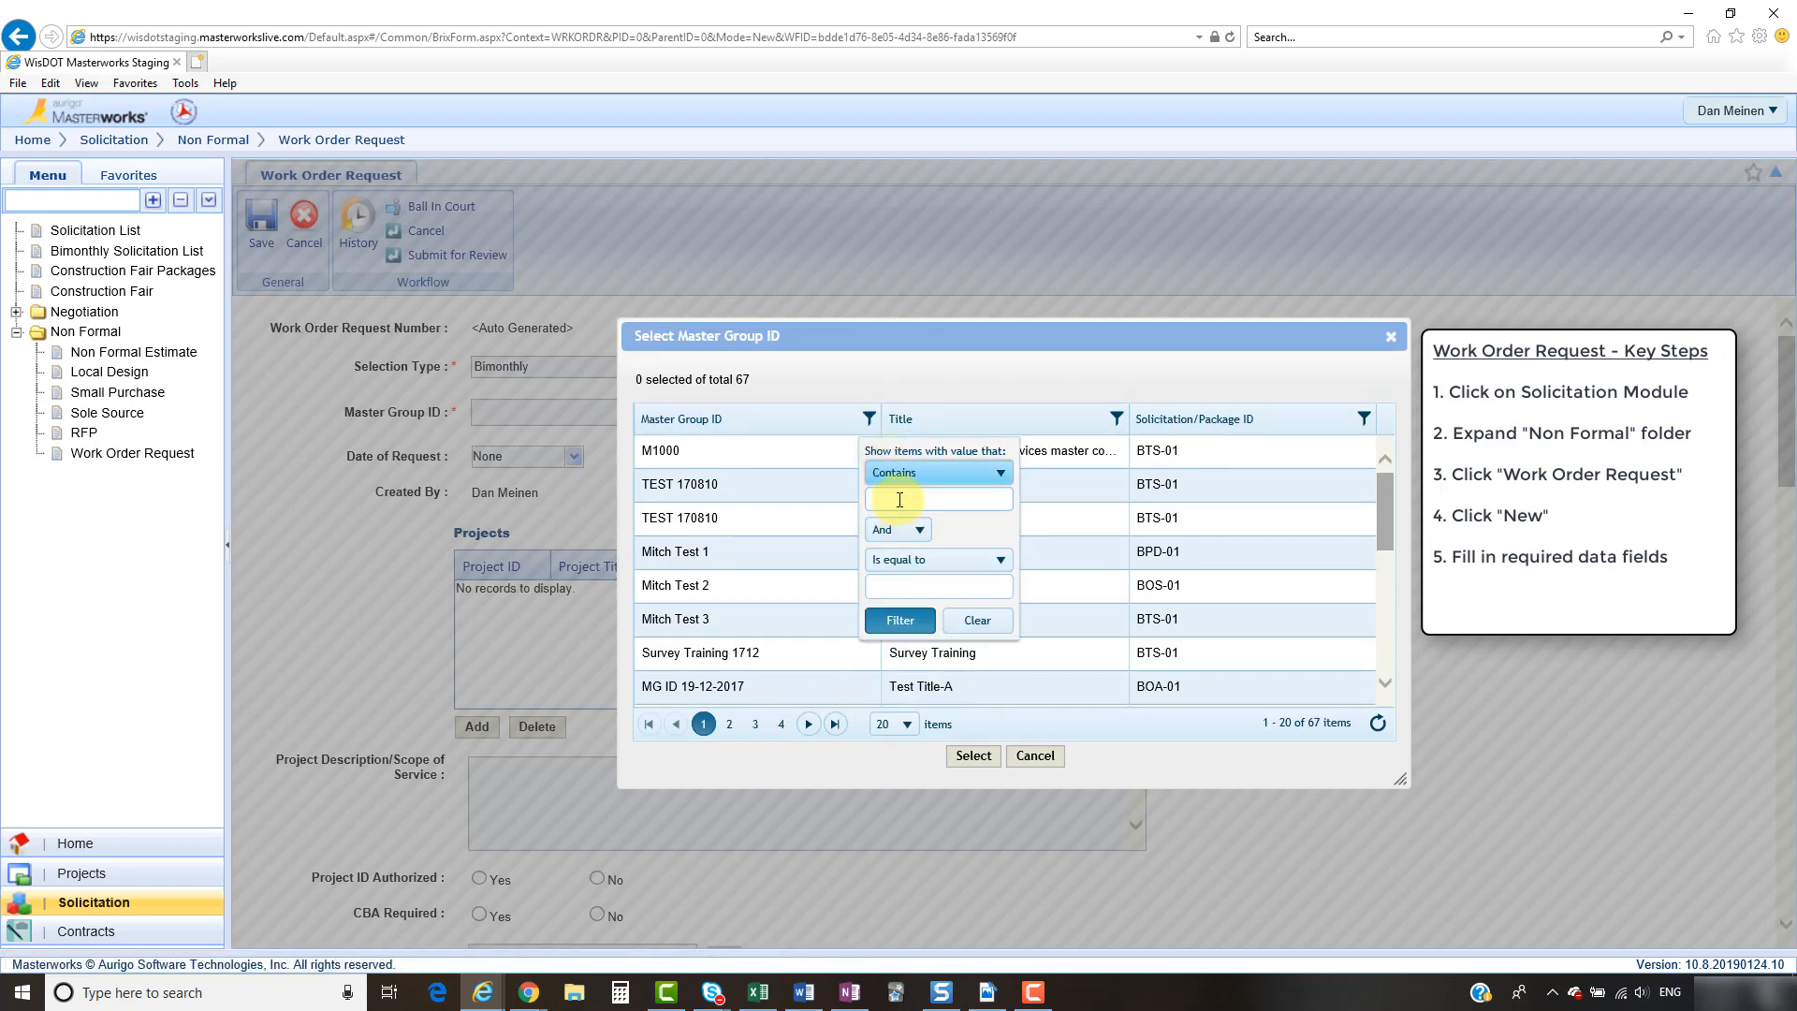
{"action": "left_click", "coordinate": [901, 498]}
{"action": "type", "text": "July 2019"}
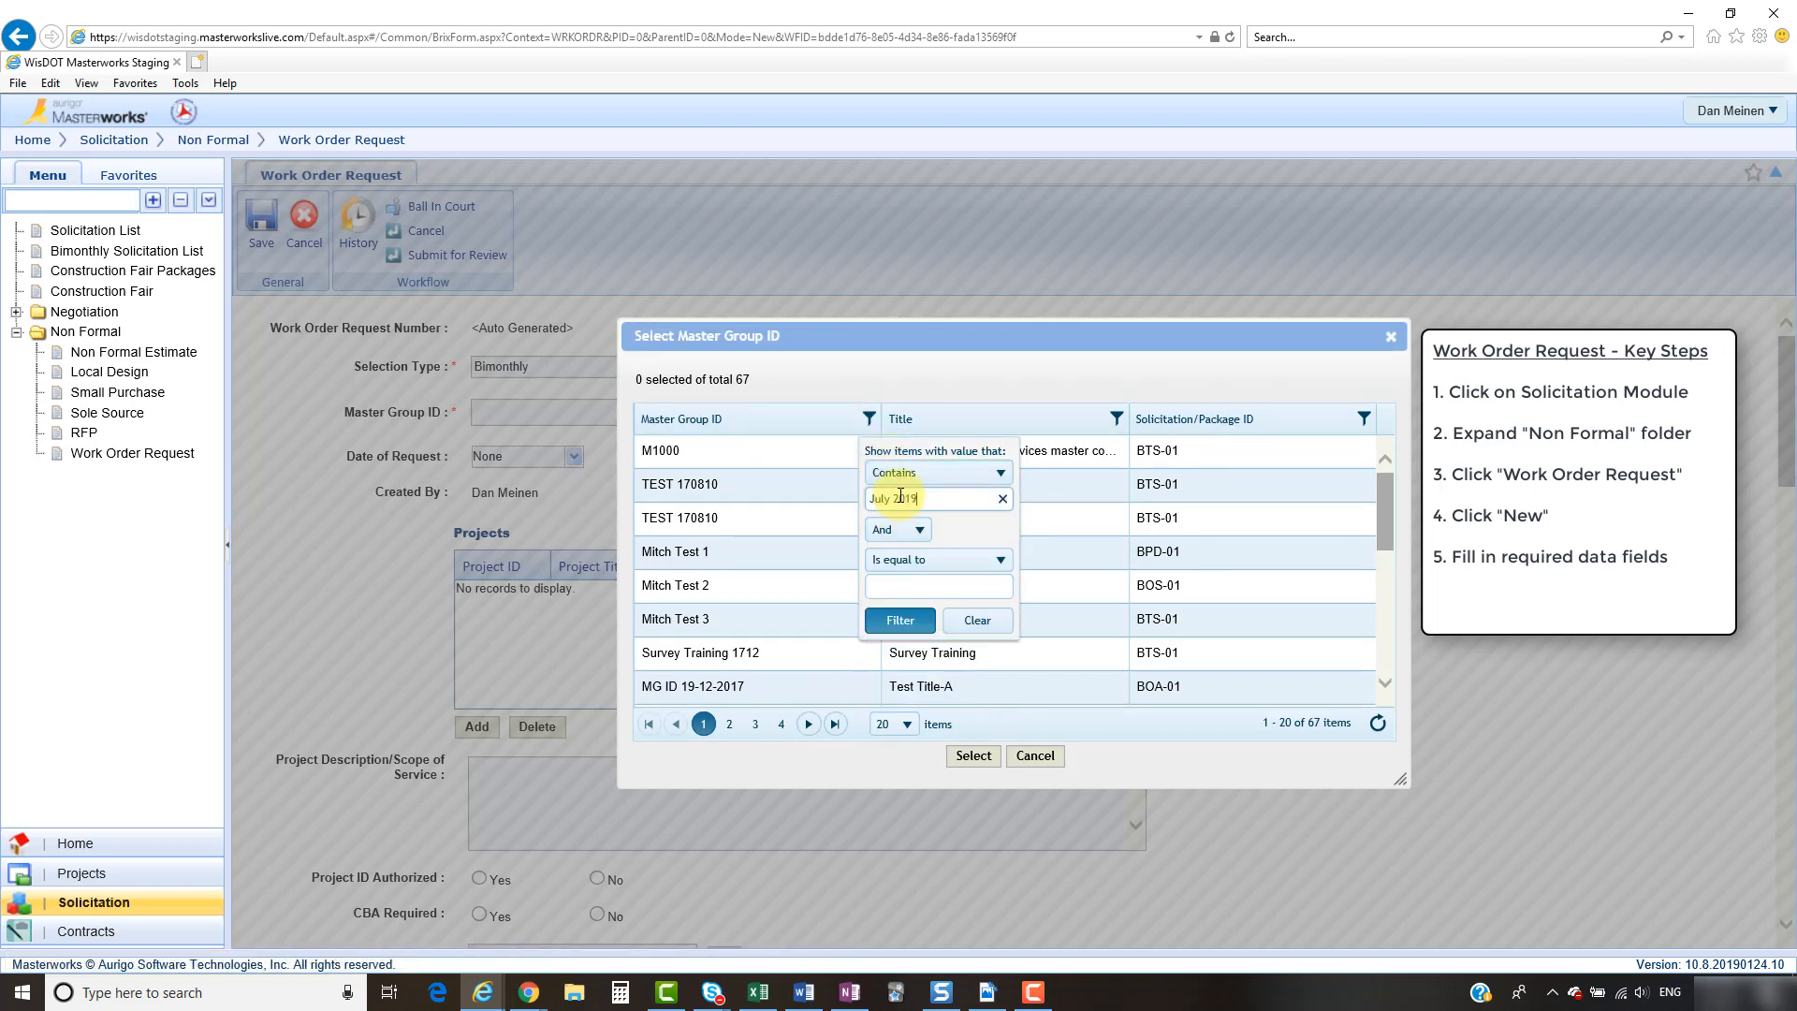
{"action": "left_click", "coordinate": [900, 620]}
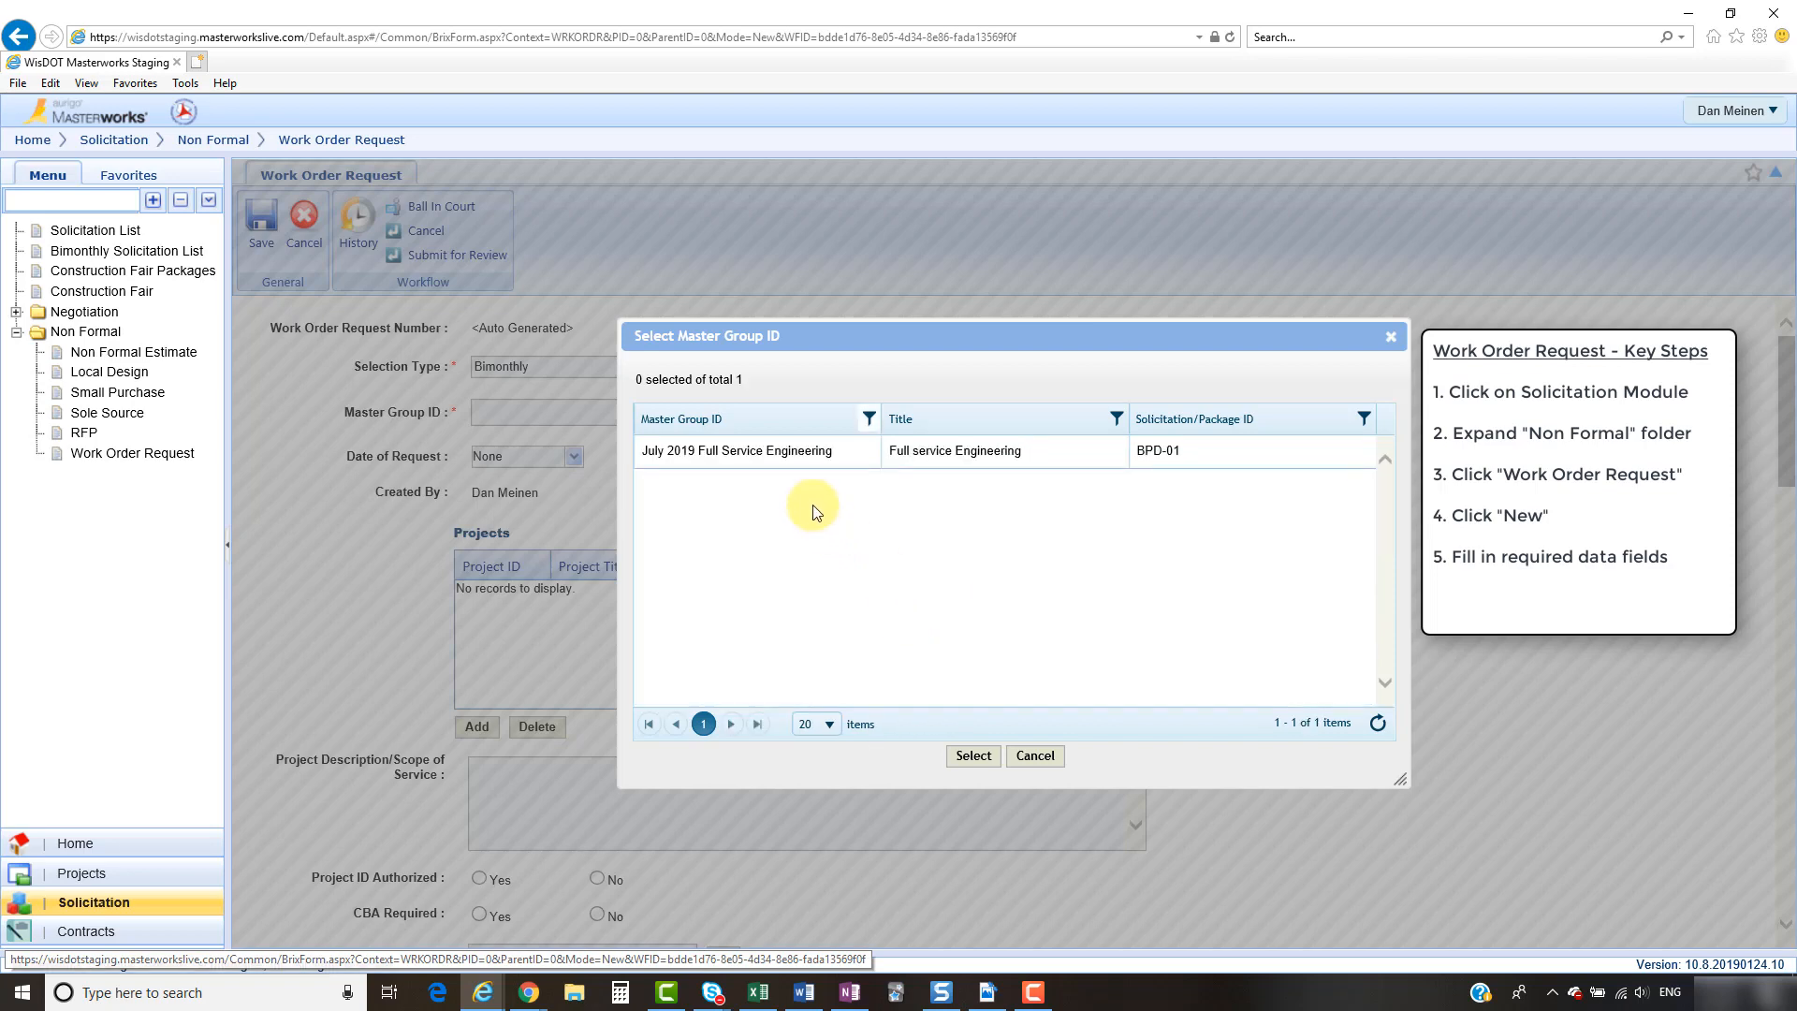
{"action": "left_click", "coordinate": [787, 452]}
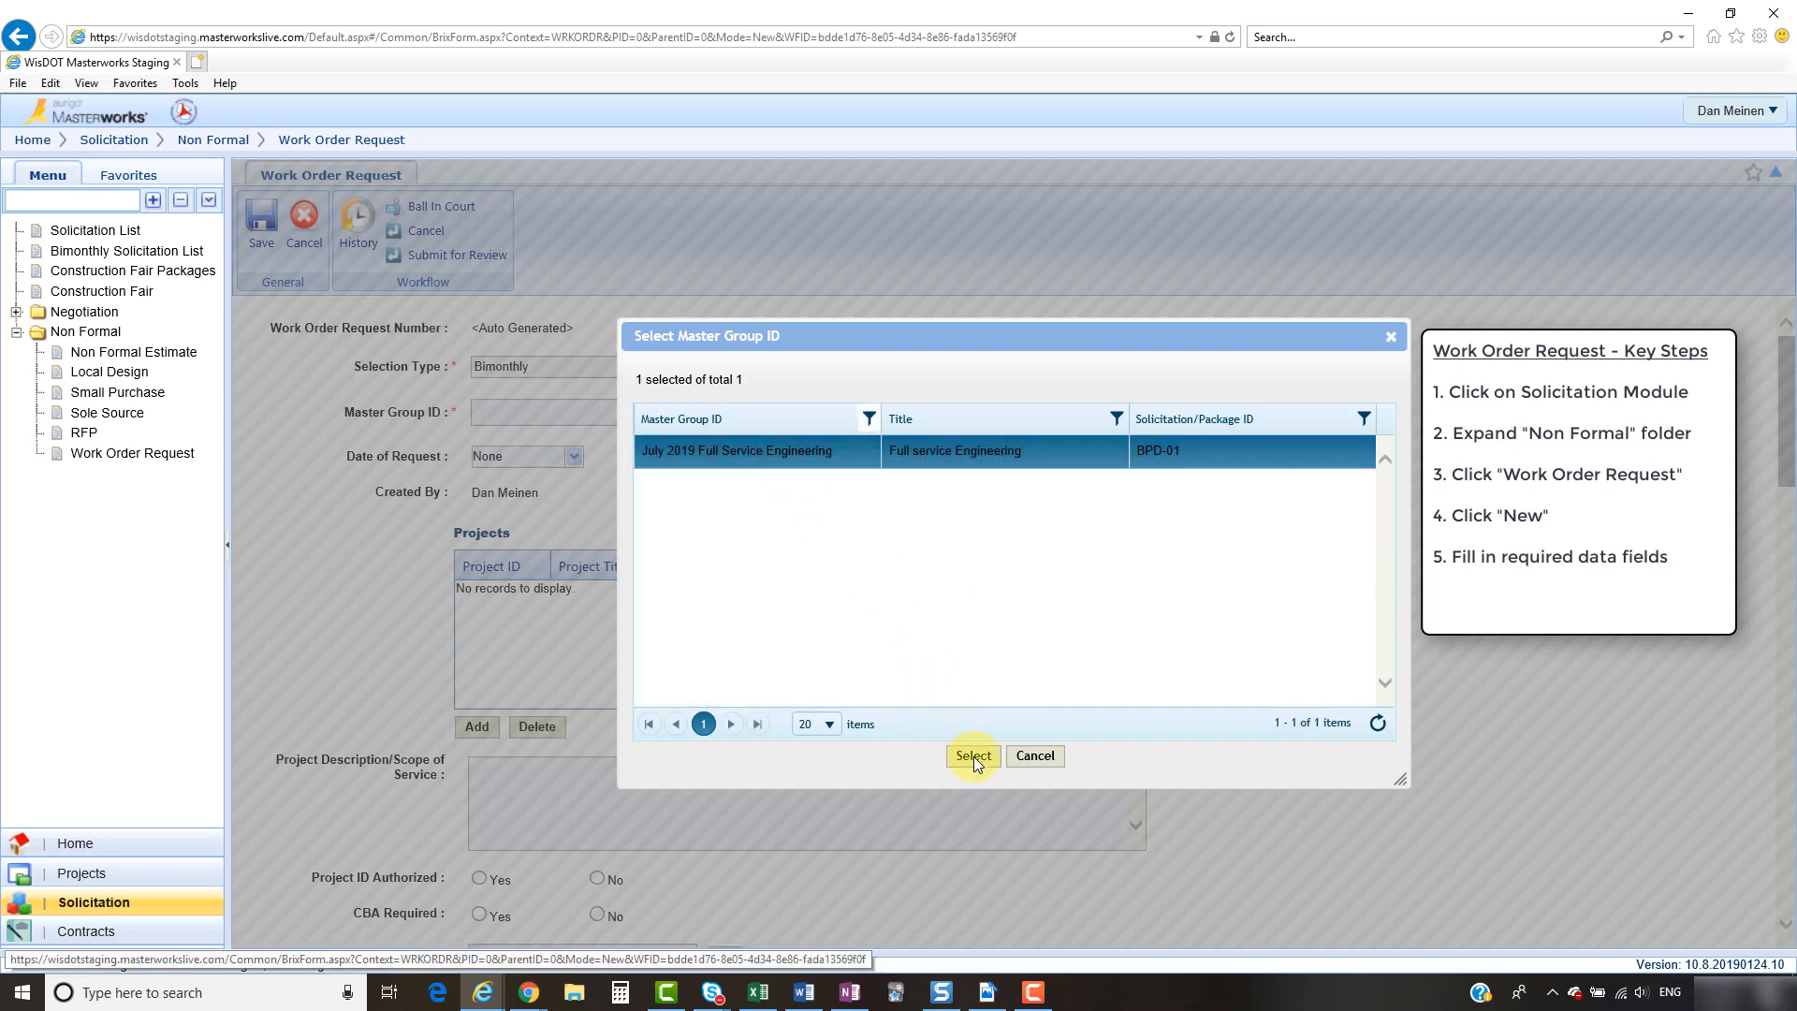
{"action": "left_click", "coordinate": [974, 757]}
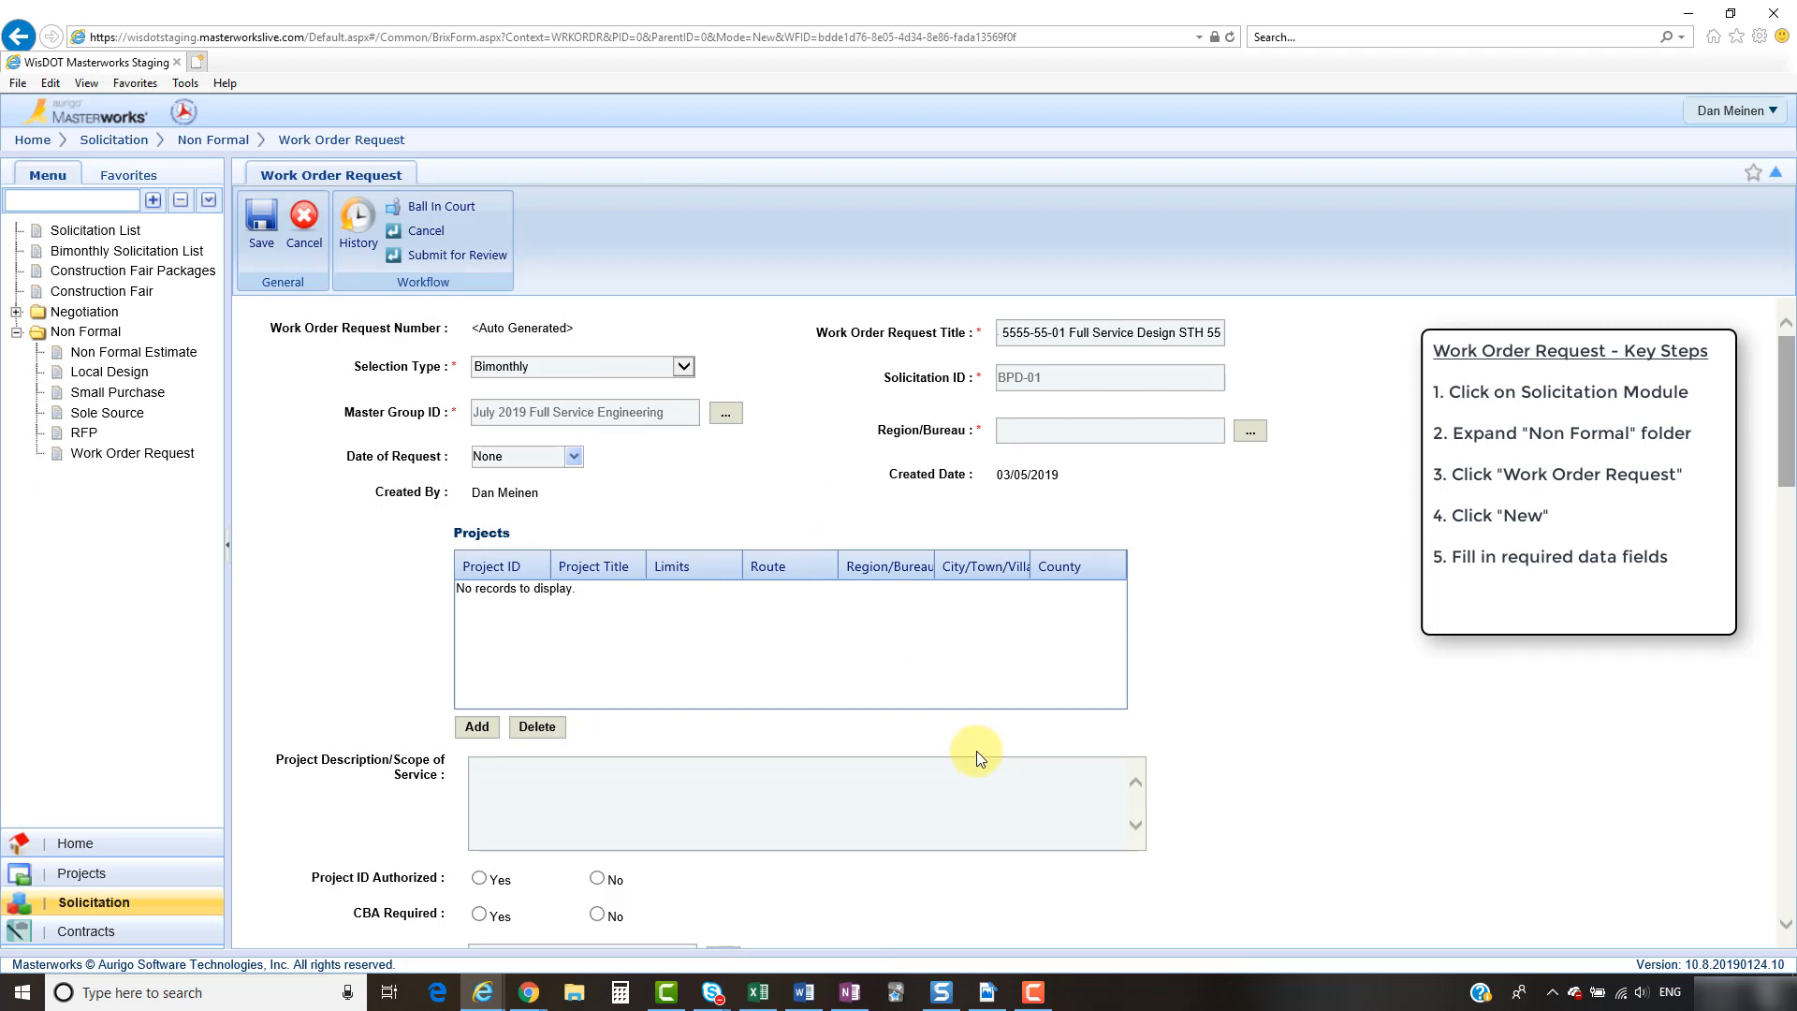
- Set the work order request's region to NC (North Central Region) and its date of request to 03/05/2019
{"action": "left_click", "coordinate": [1254, 433]}
{"action": "scroll", "coordinate": [745, 562], "scroll_direction": "down", "scroll_amount": 3}
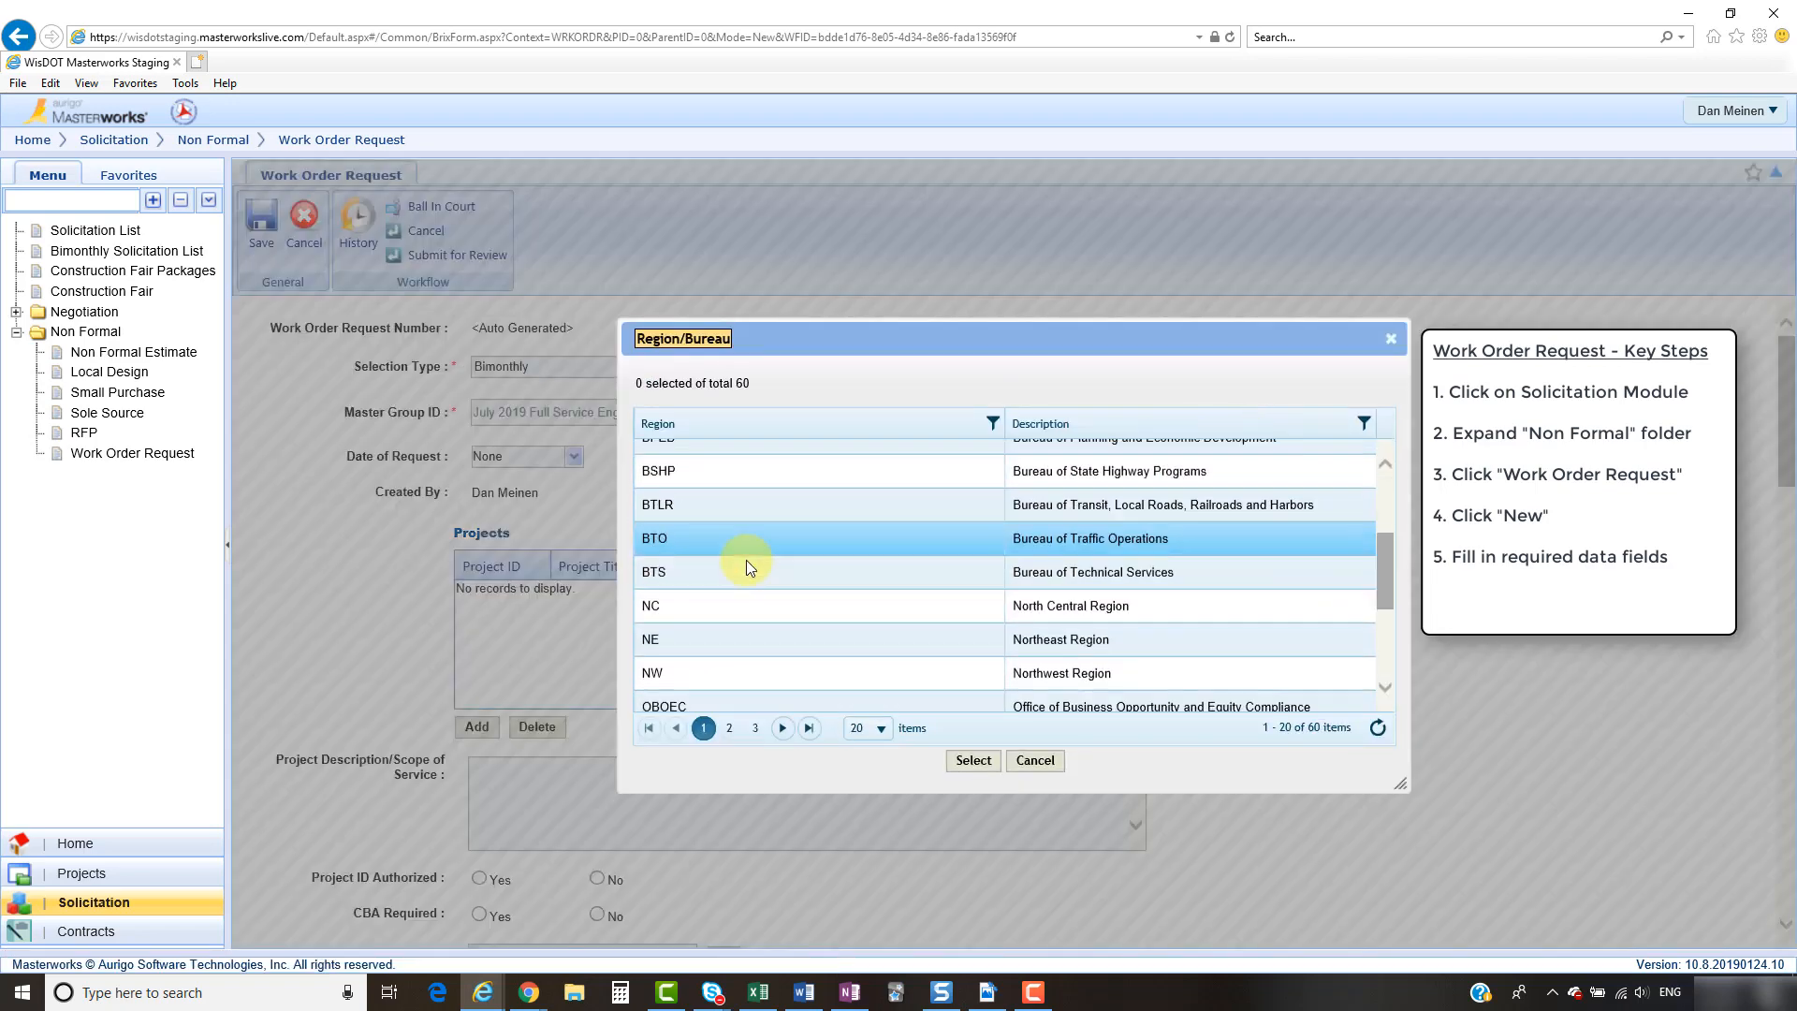
{"action": "left_click", "coordinate": [682, 604]}
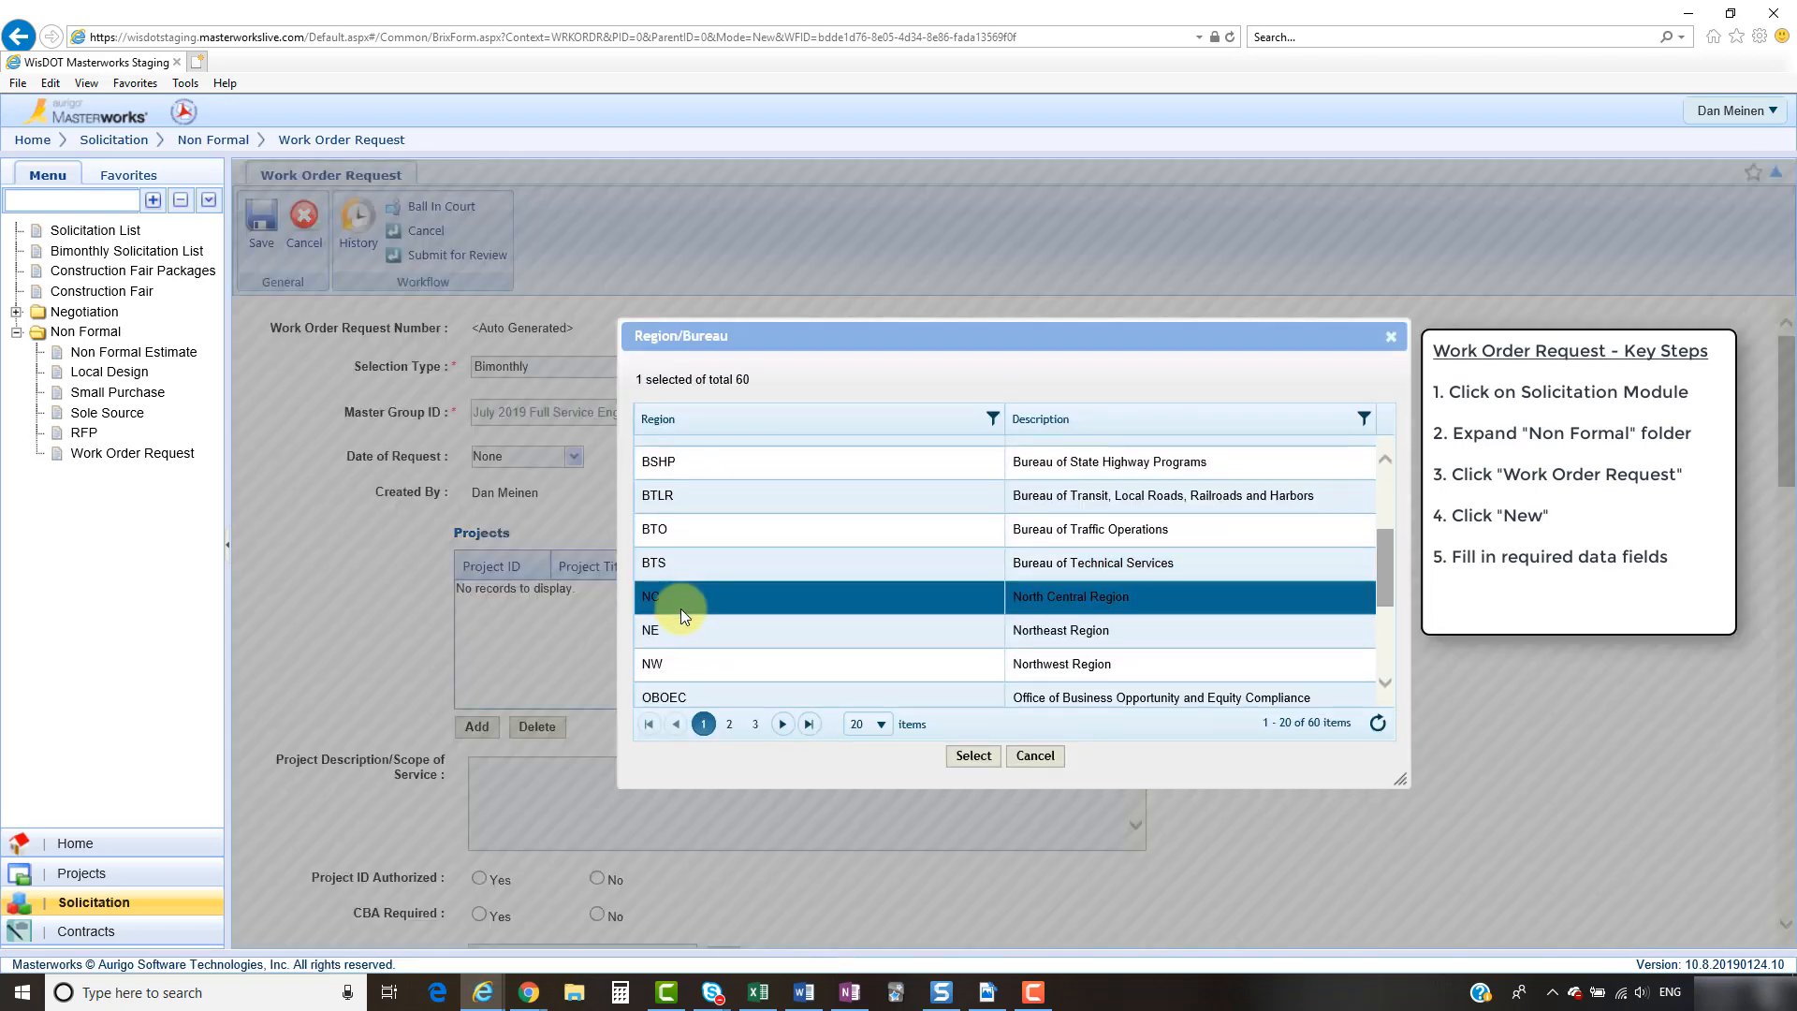
{"action": "left_click", "coordinate": [972, 755]}
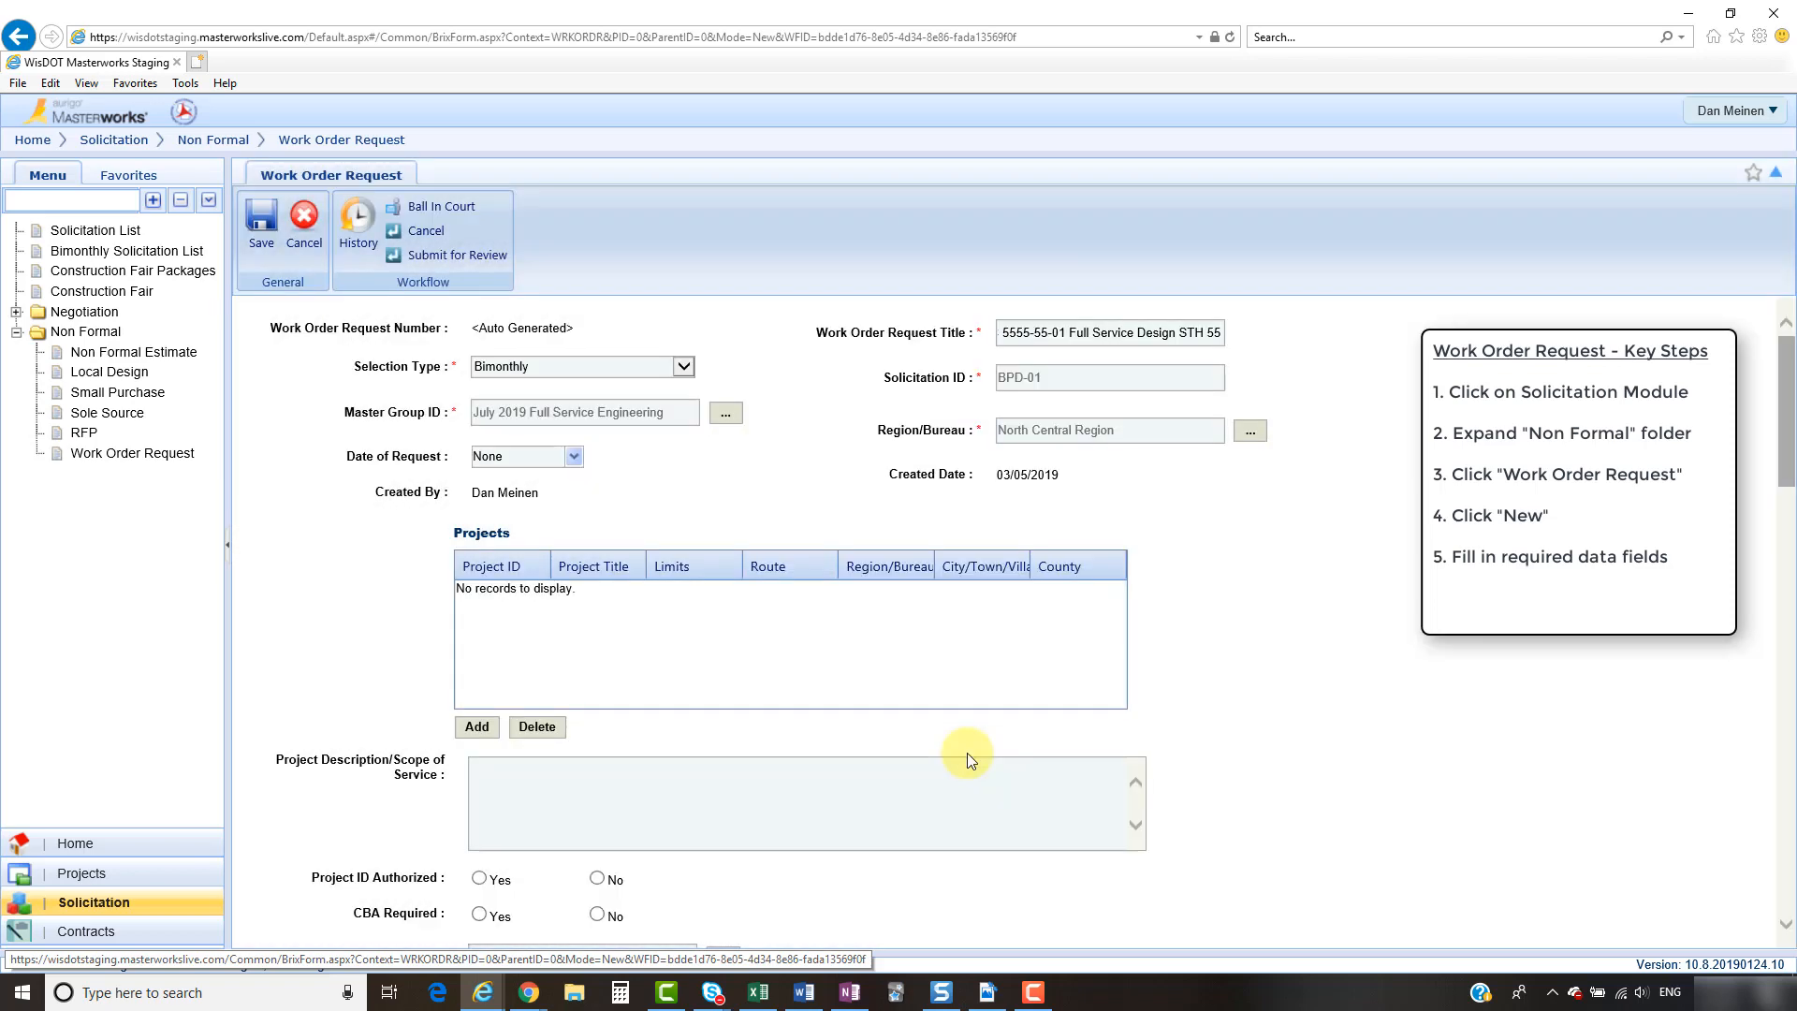
{"action": "left_click", "coordinate": [575, 457]}
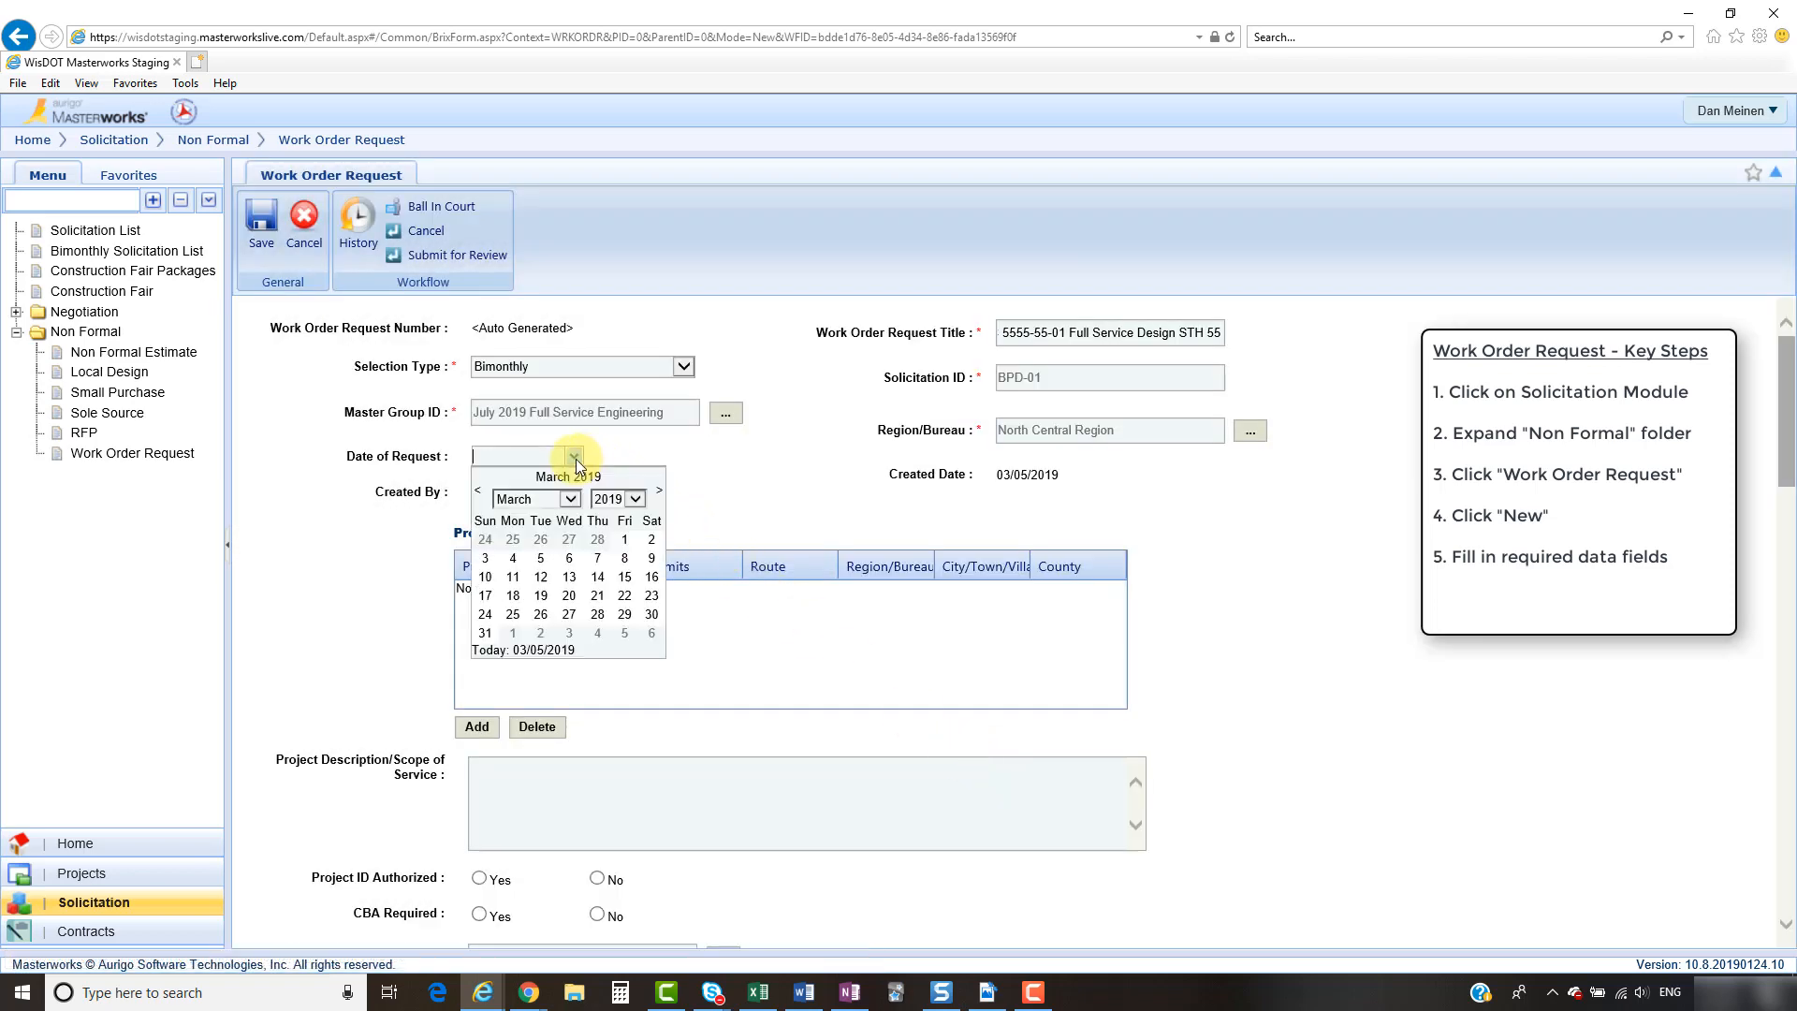
{"action": "left_click", "coordinate": [535, 650]}
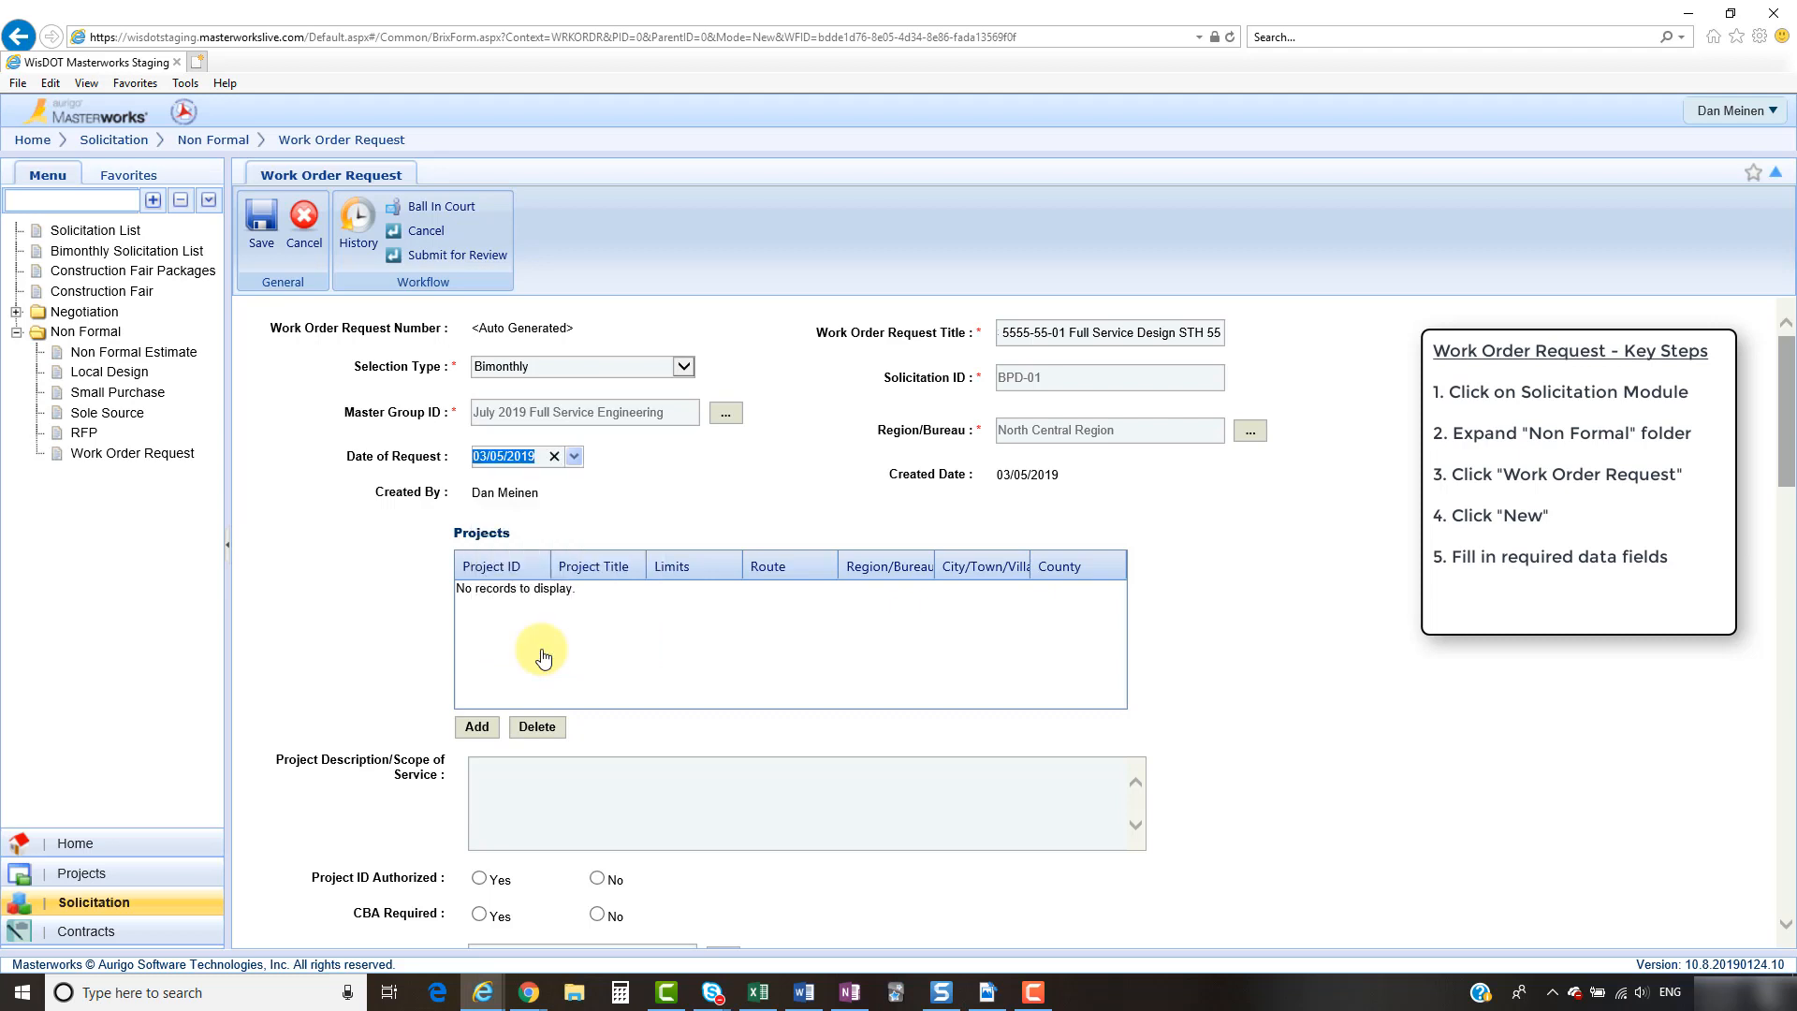
- Add project 5555-55-01 to the request, filtering the project list for IDs containing 5555-55-01
{"action": "left_click", "coordinate": [476, 729]}
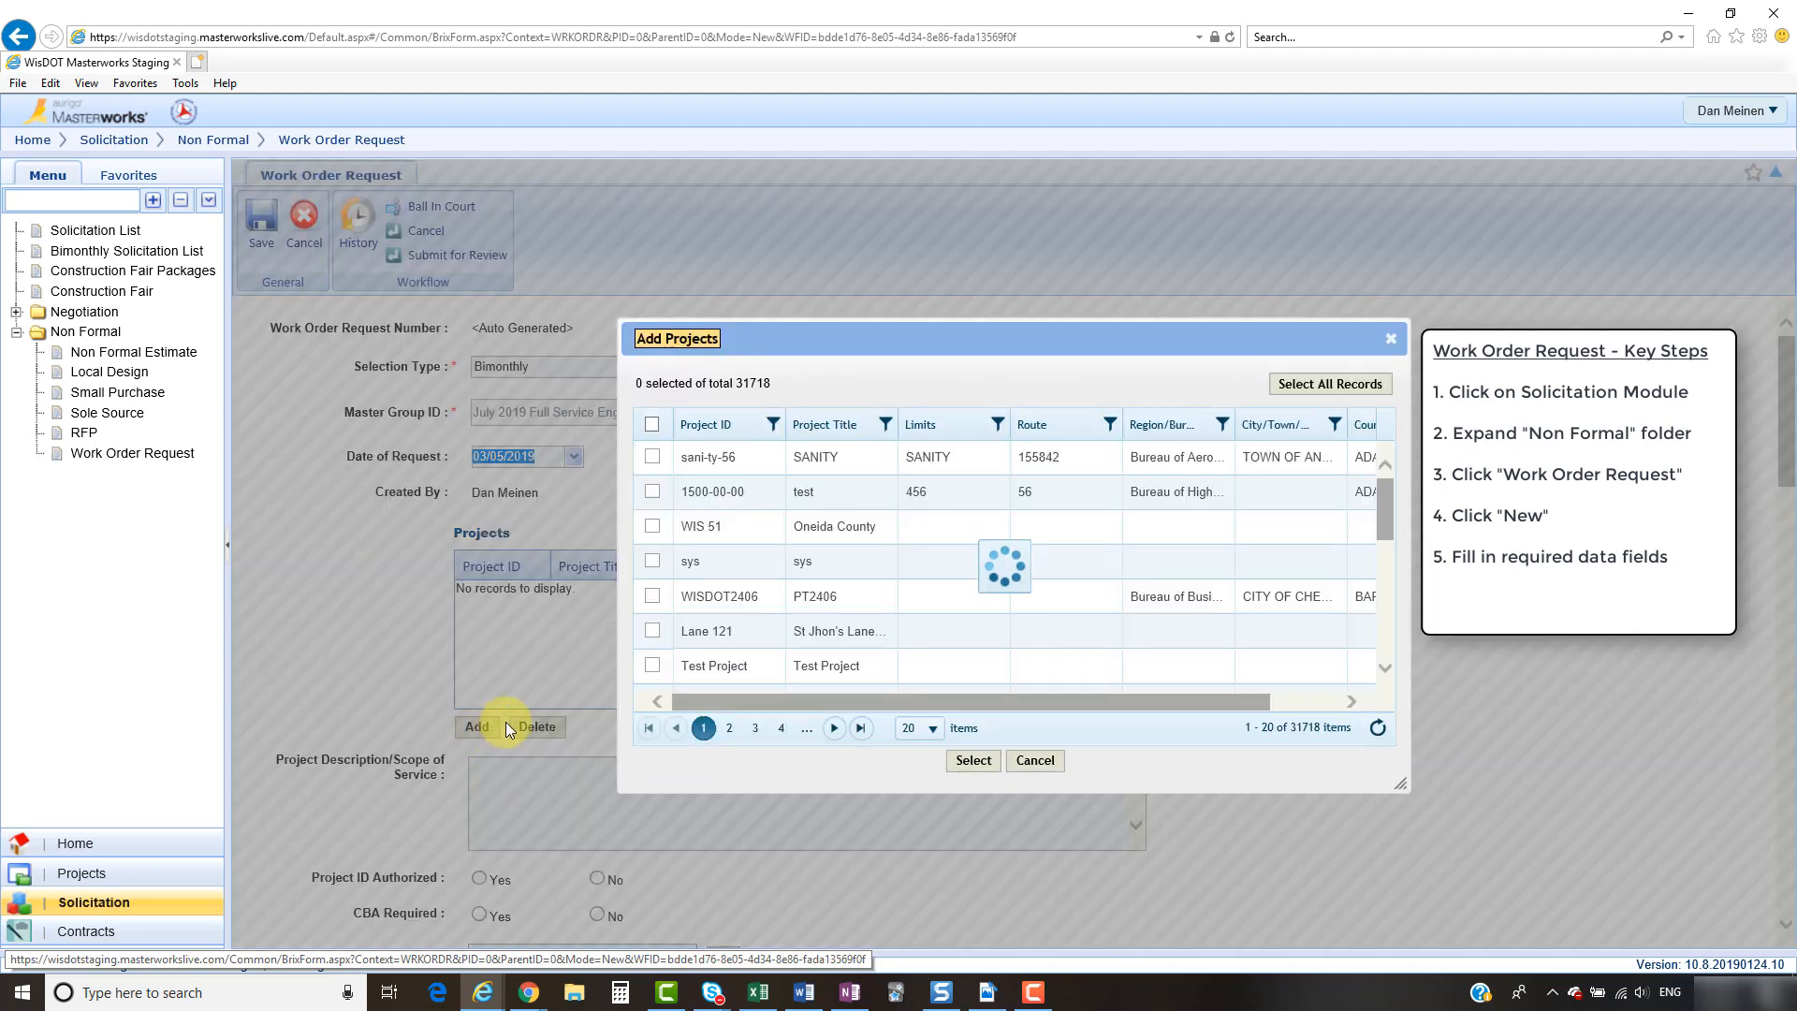
{"action": "left_click", "coordinate": [773, 427]}
{"action": "left_click", "coordinate": [803, 475]}
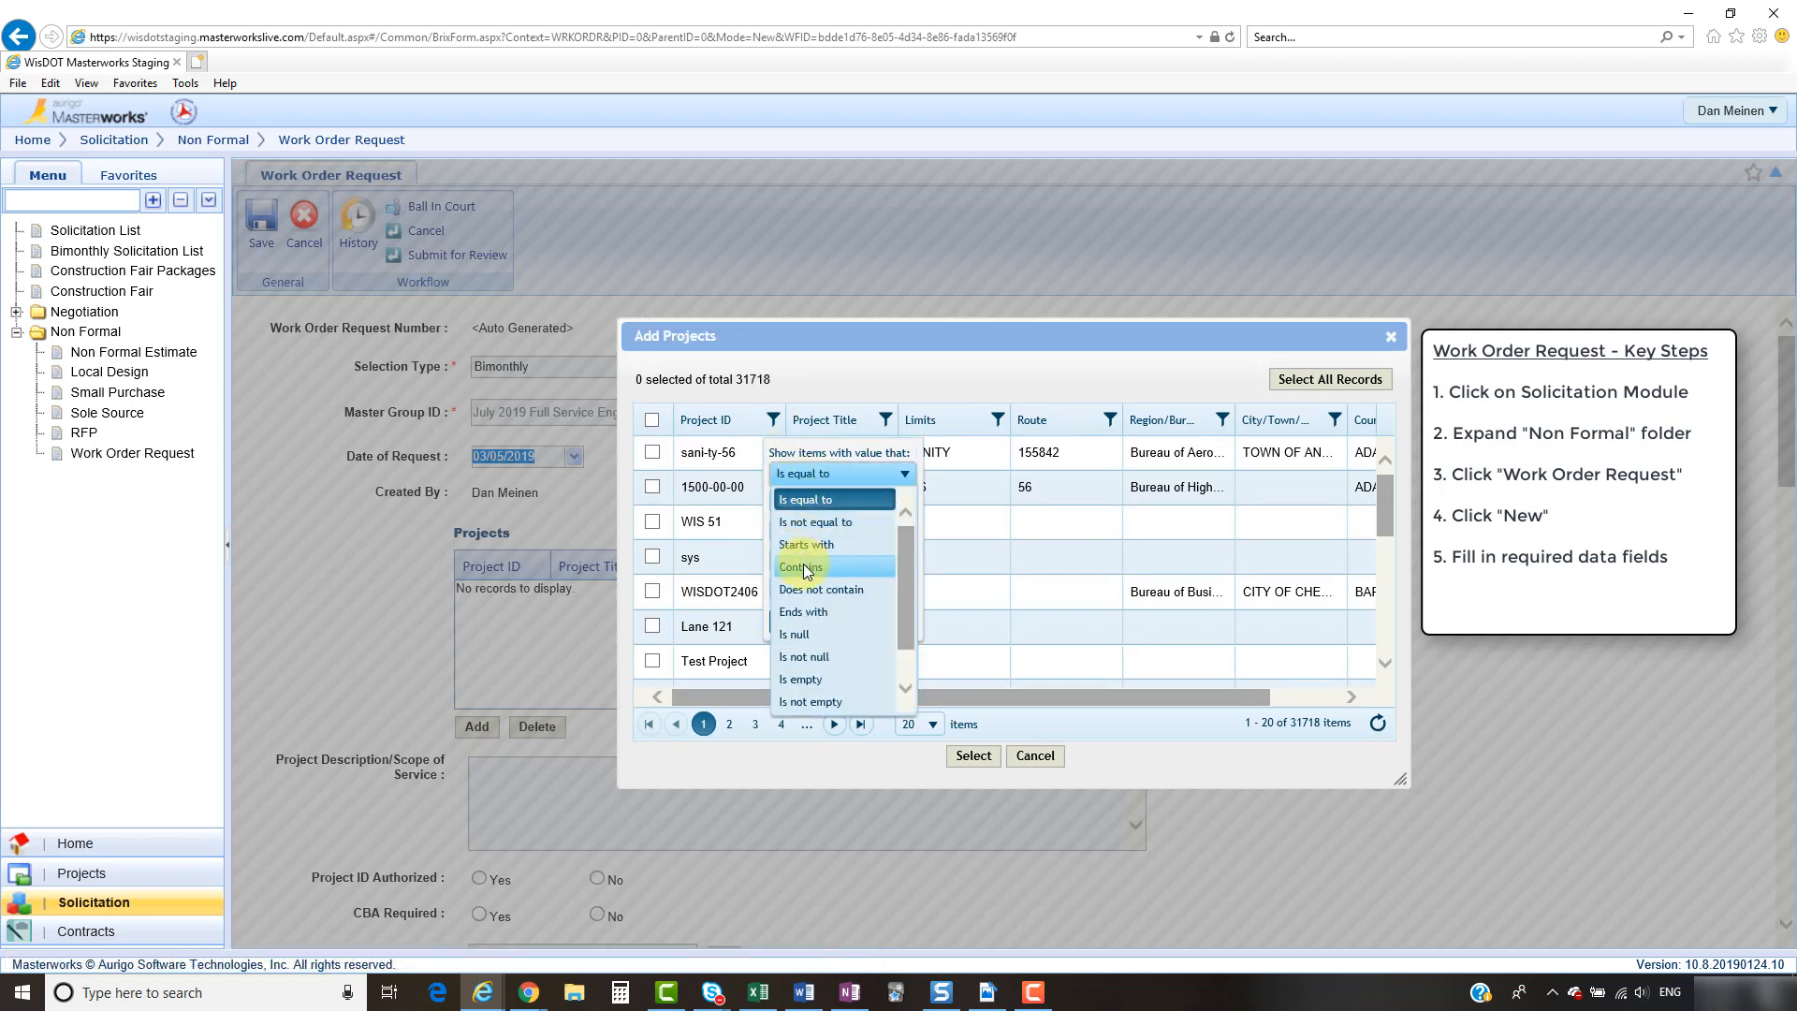
{"action": "left_click", "coordinate": [801, 568]}
{"action": "left_click", "coordinate": [804, 492]}
{"action": "type", "text": "55"}
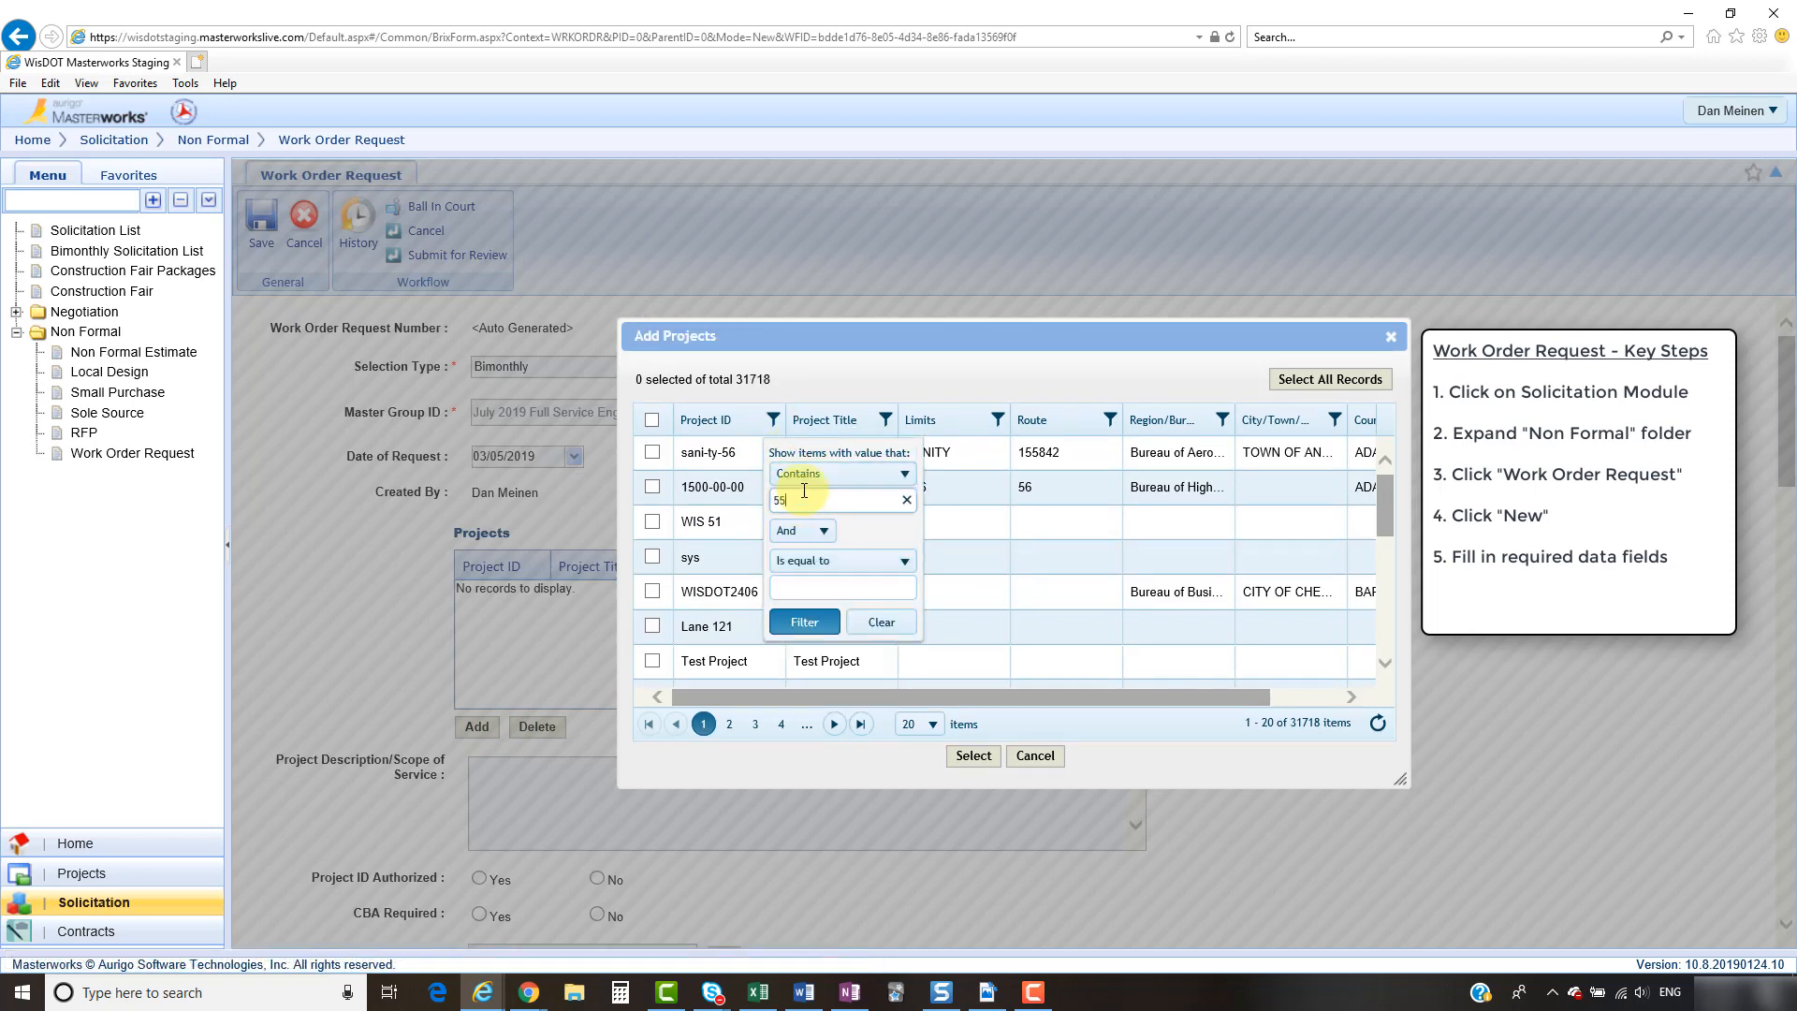
{"action": "type", "text": "55-55-01"}
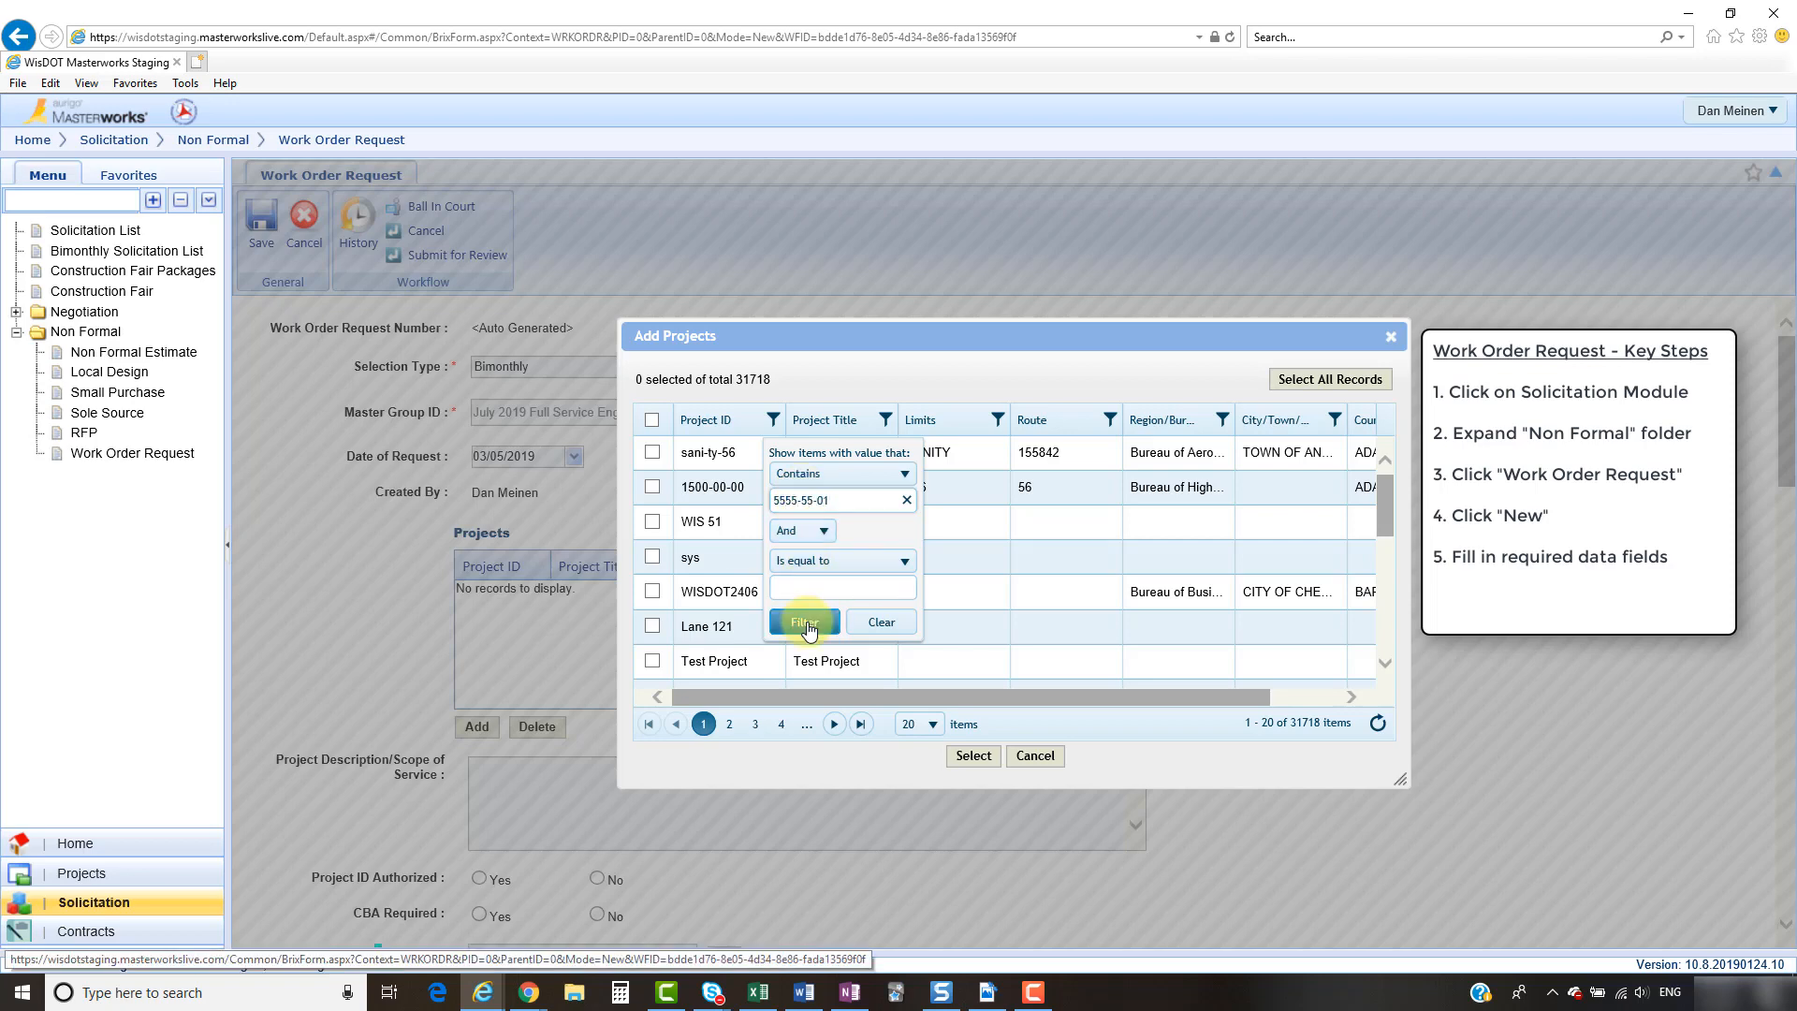
{"action": "left_click", "coordinate": [806, 625]}
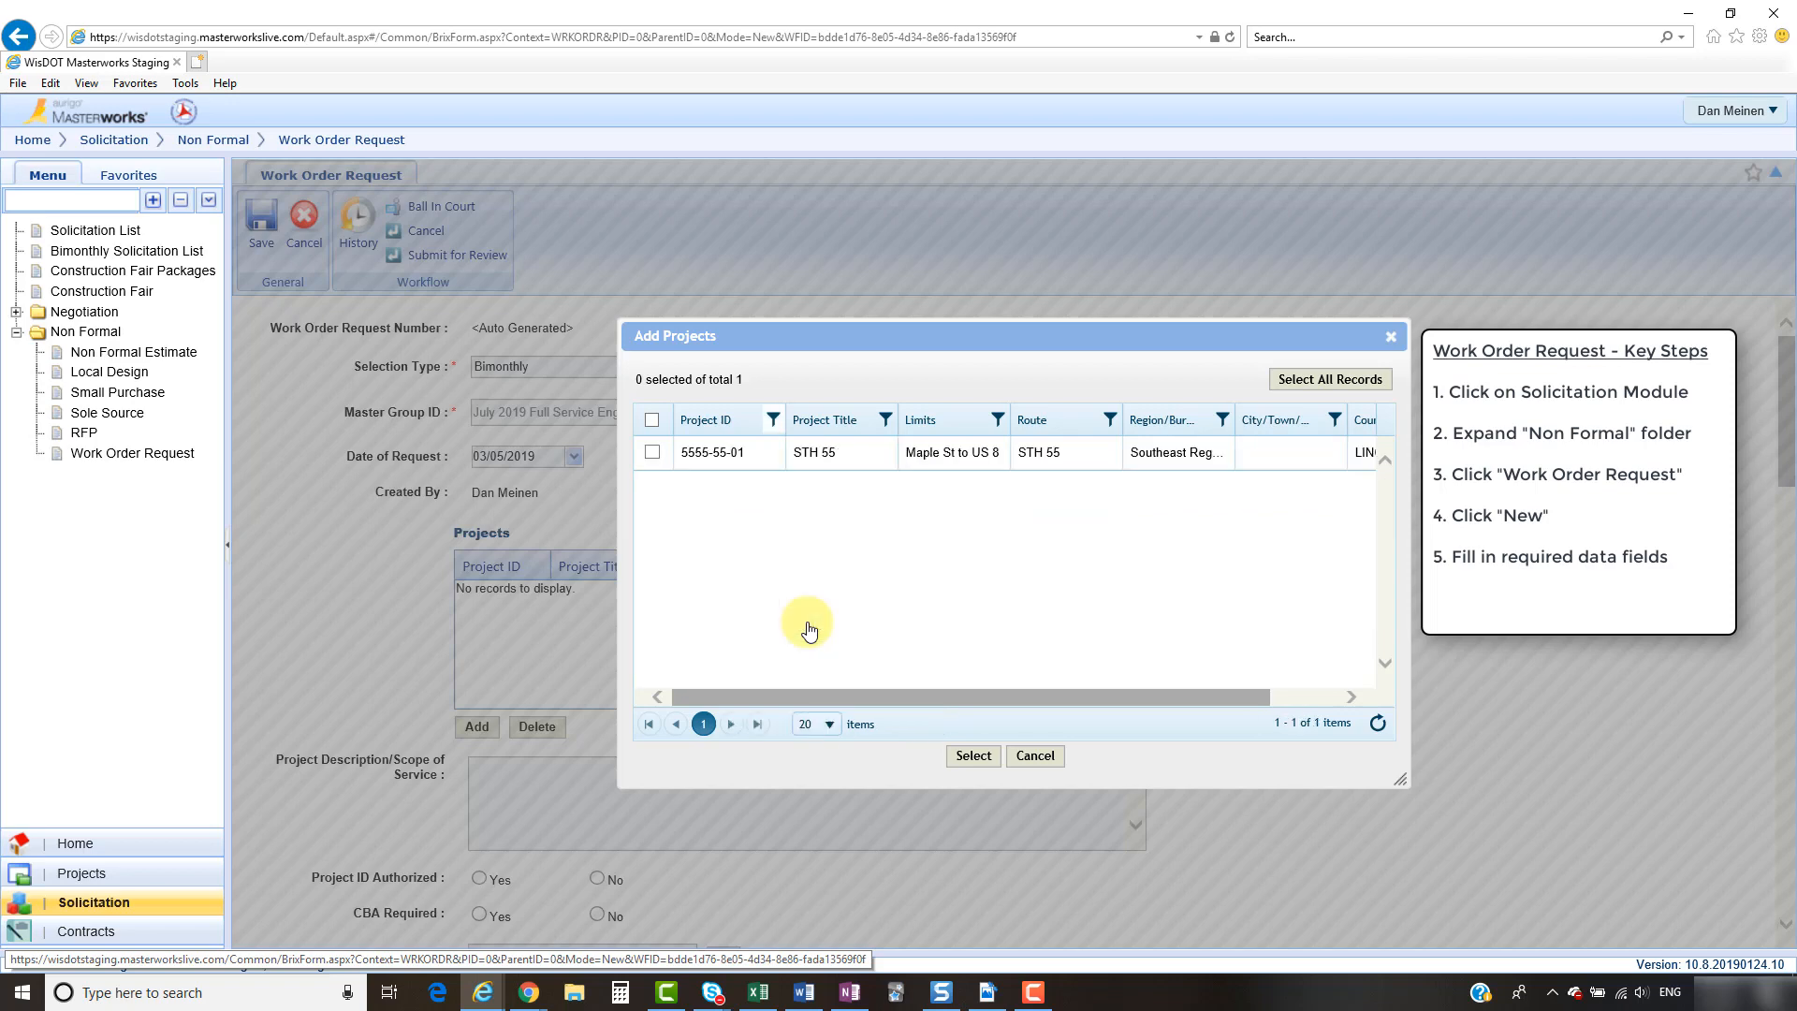
{"action": "left_click", "coordinate": [730, 453]}
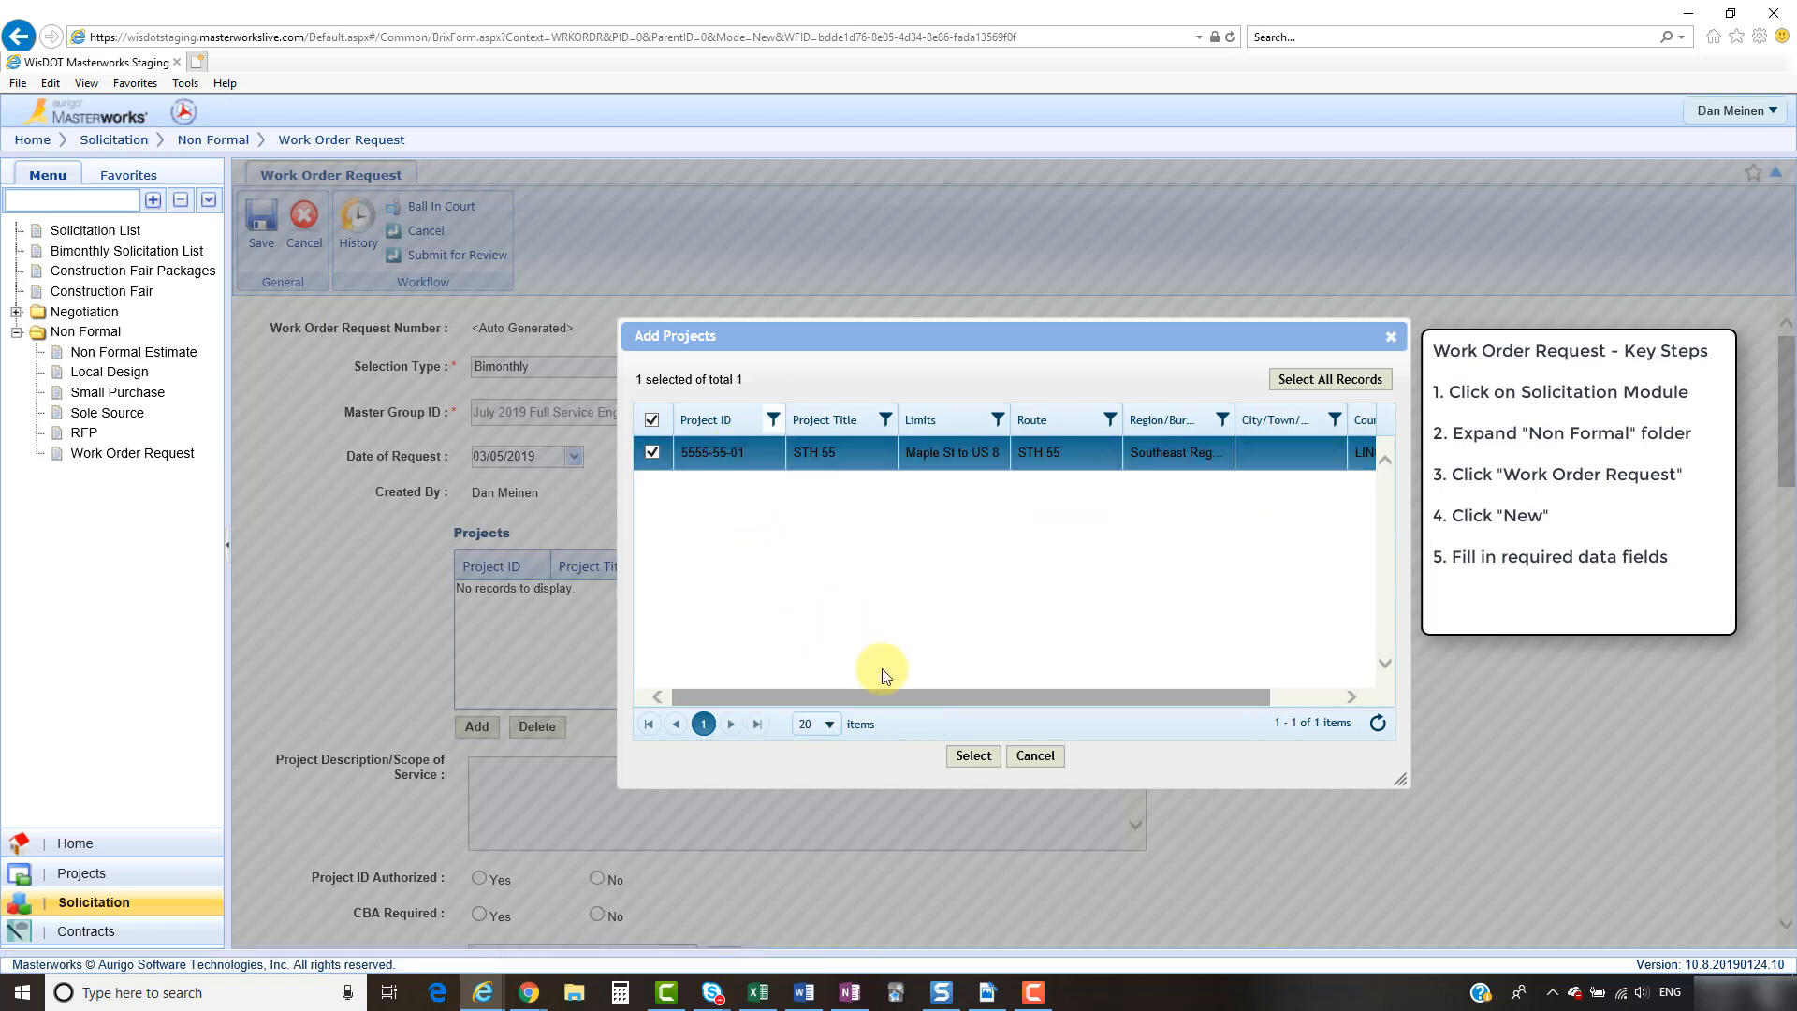
{"action": "left_click", "coordinate": [974, 755]}
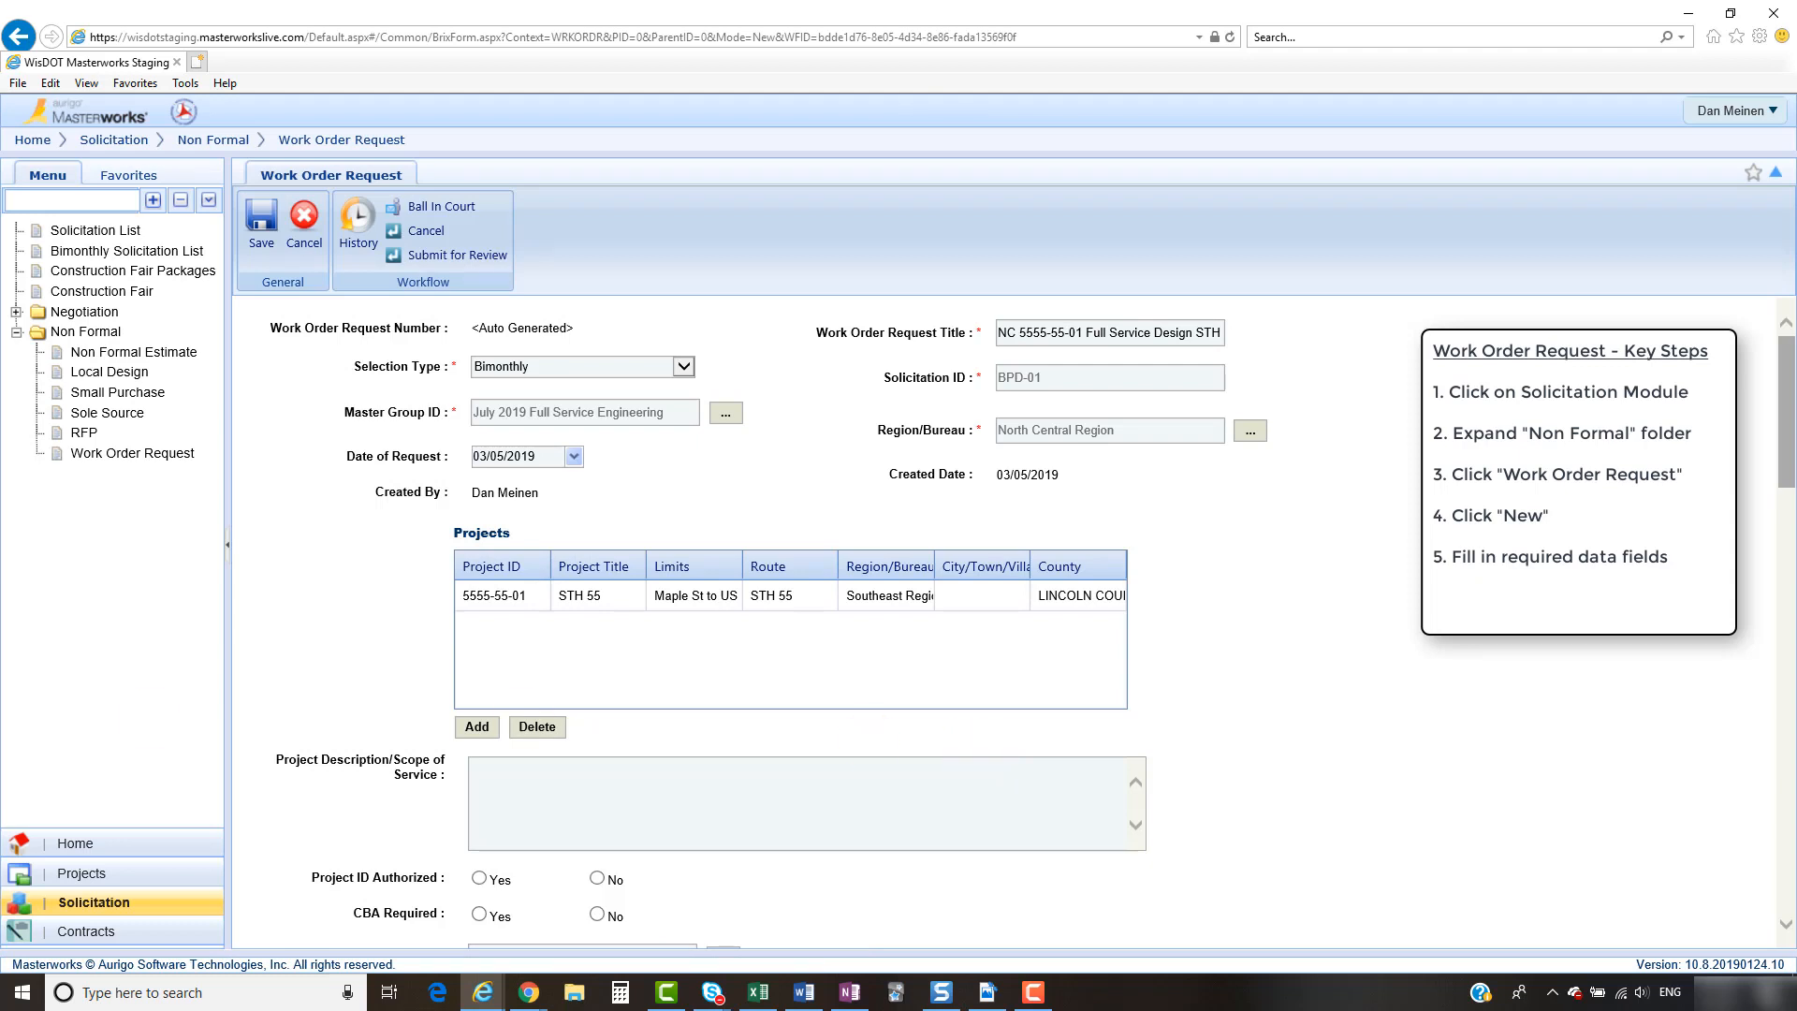
- Enter the project description "Complete the Section 106 process for this 0.85 mile urban reconstruction project in the City of Mayberry"
{"action": "left_click", "coordinate": [543, 786]}
{"action": "type", "text": "Complete the Section 106 process for this 0.85 mile urban reconstruction project in the City of Mayberry"}
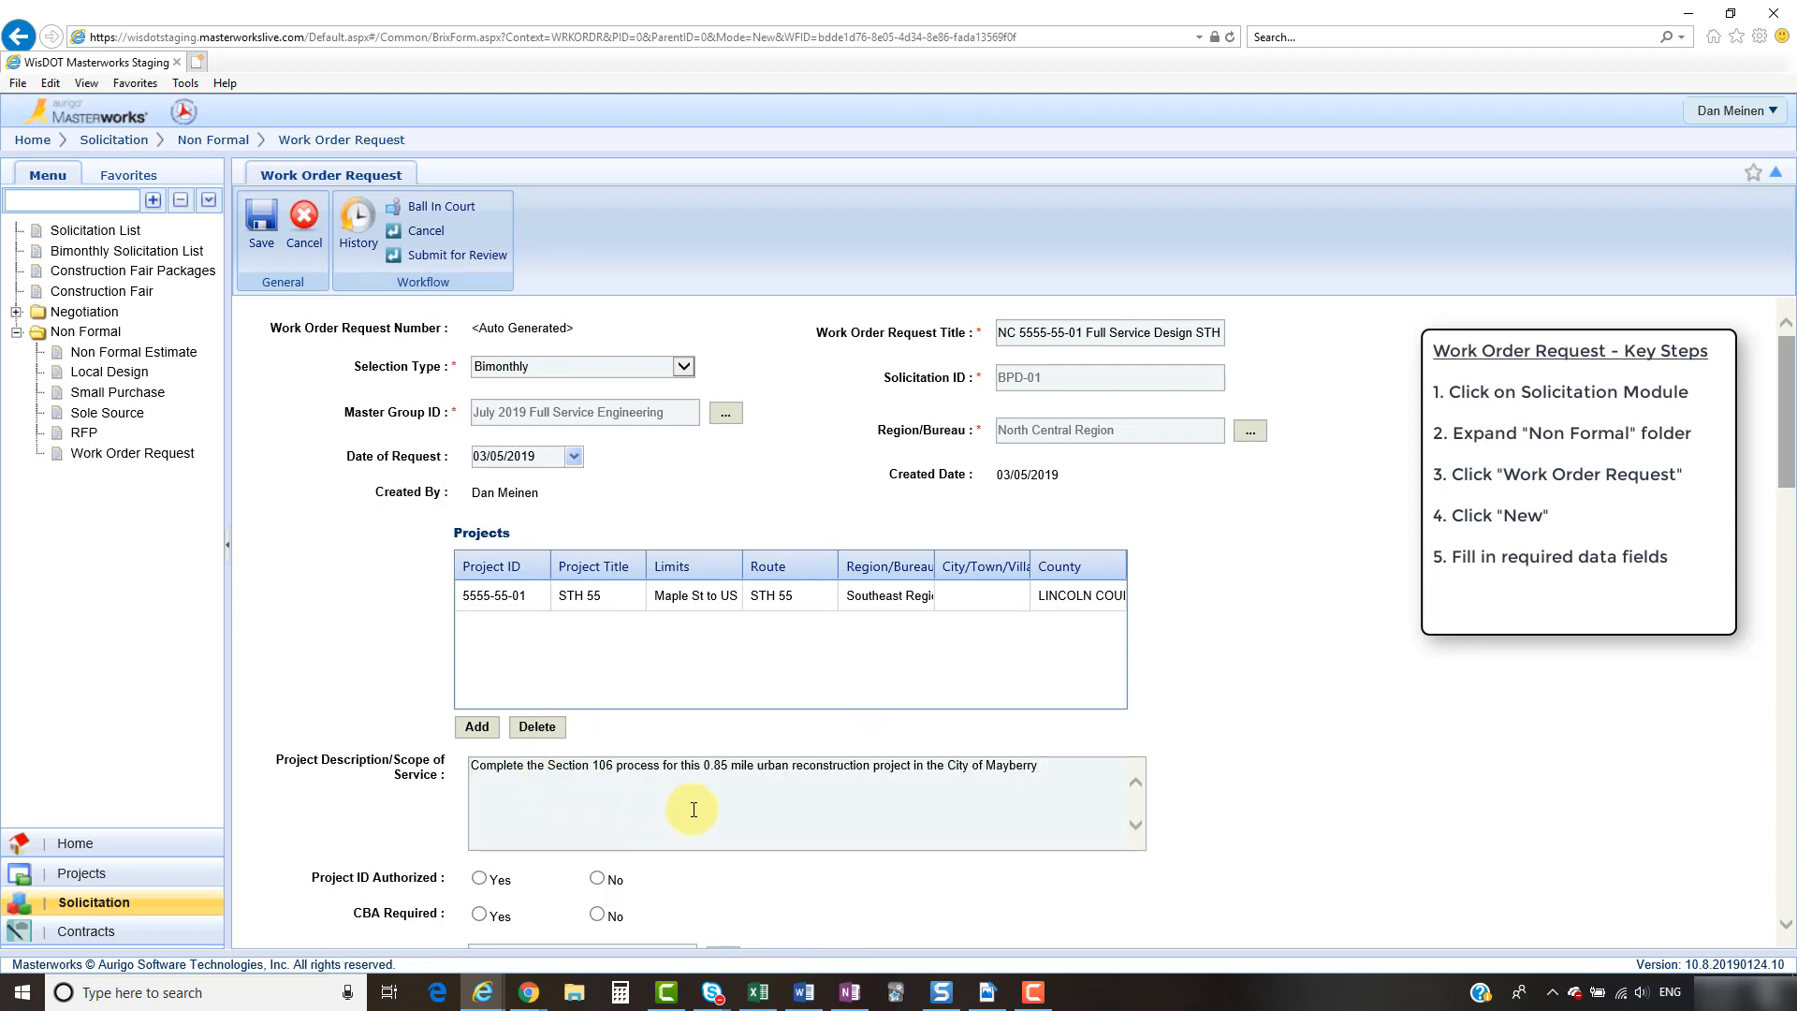
- Answer Yes for Project ID Authorized and No for CBA Required
{"action": "scroll", "coordinate": [694, 810], "scroll_direction": "down", "scroll_amount": 2}
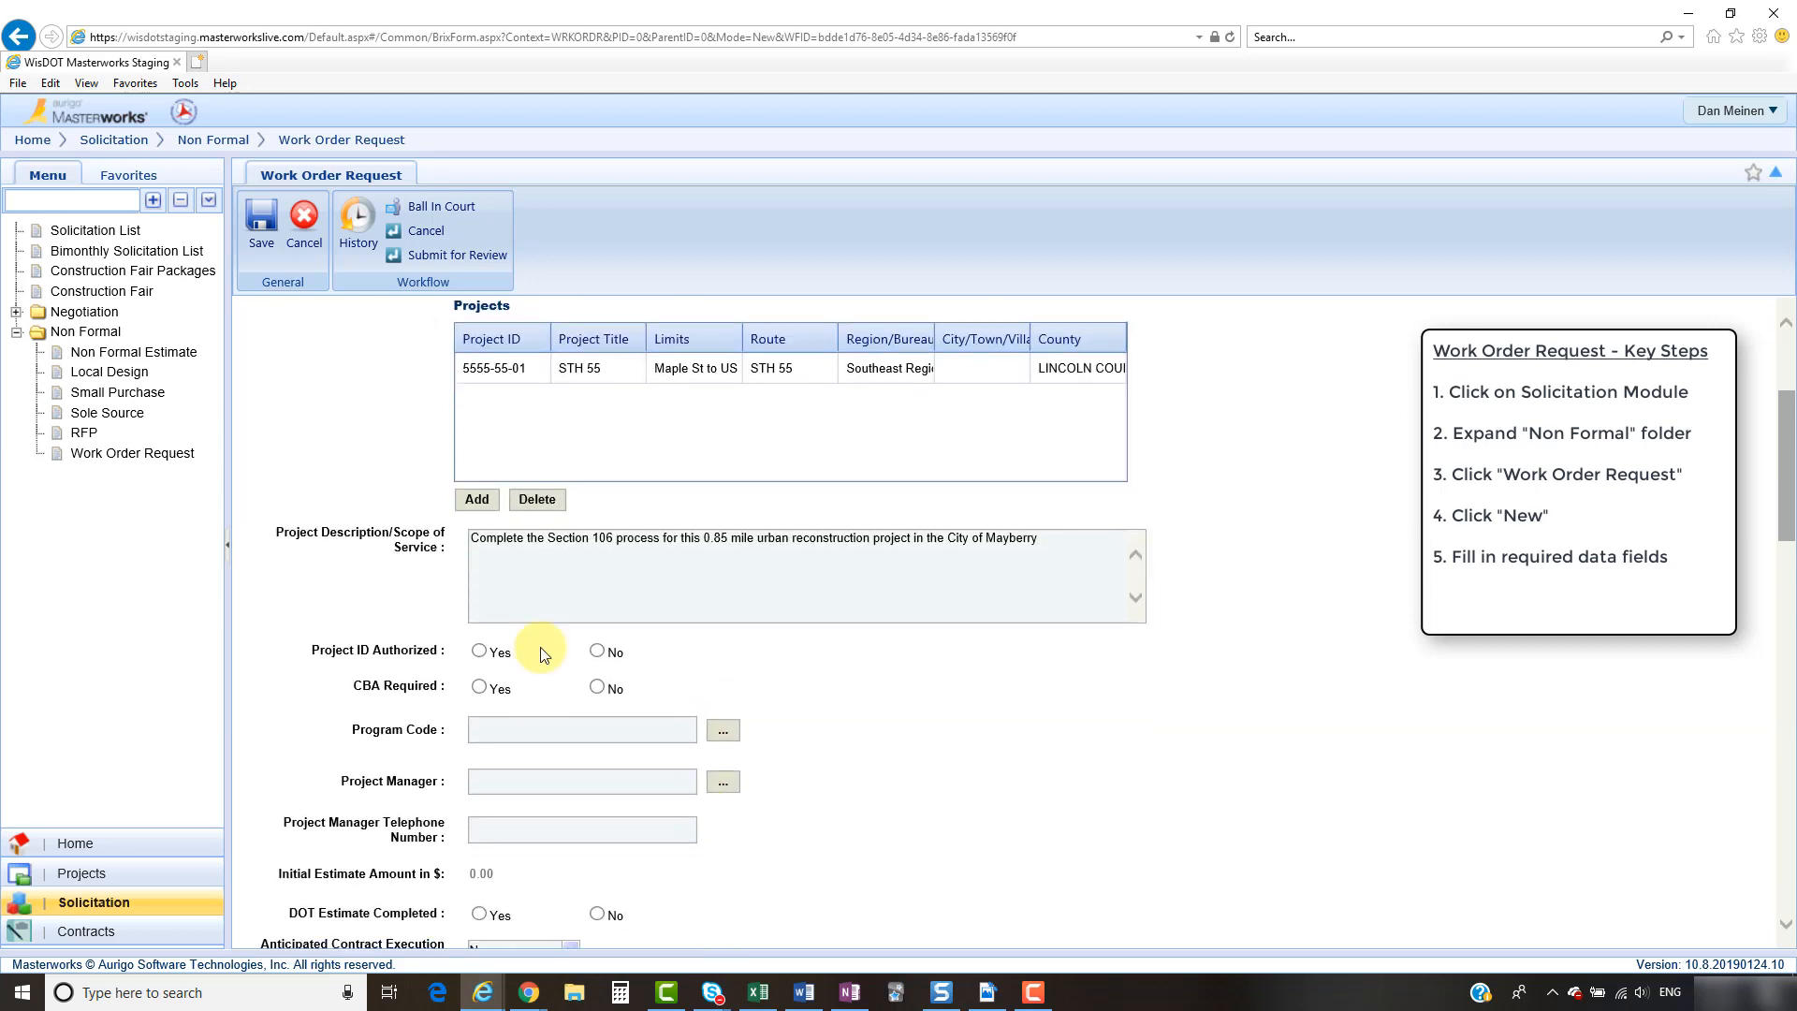
{"action": "left_click", "coordinate": [479, 652]}
{"action": "scroll", "coordinate": [760, 685], "scroll_direction": "down", "scroll_amount": 2}
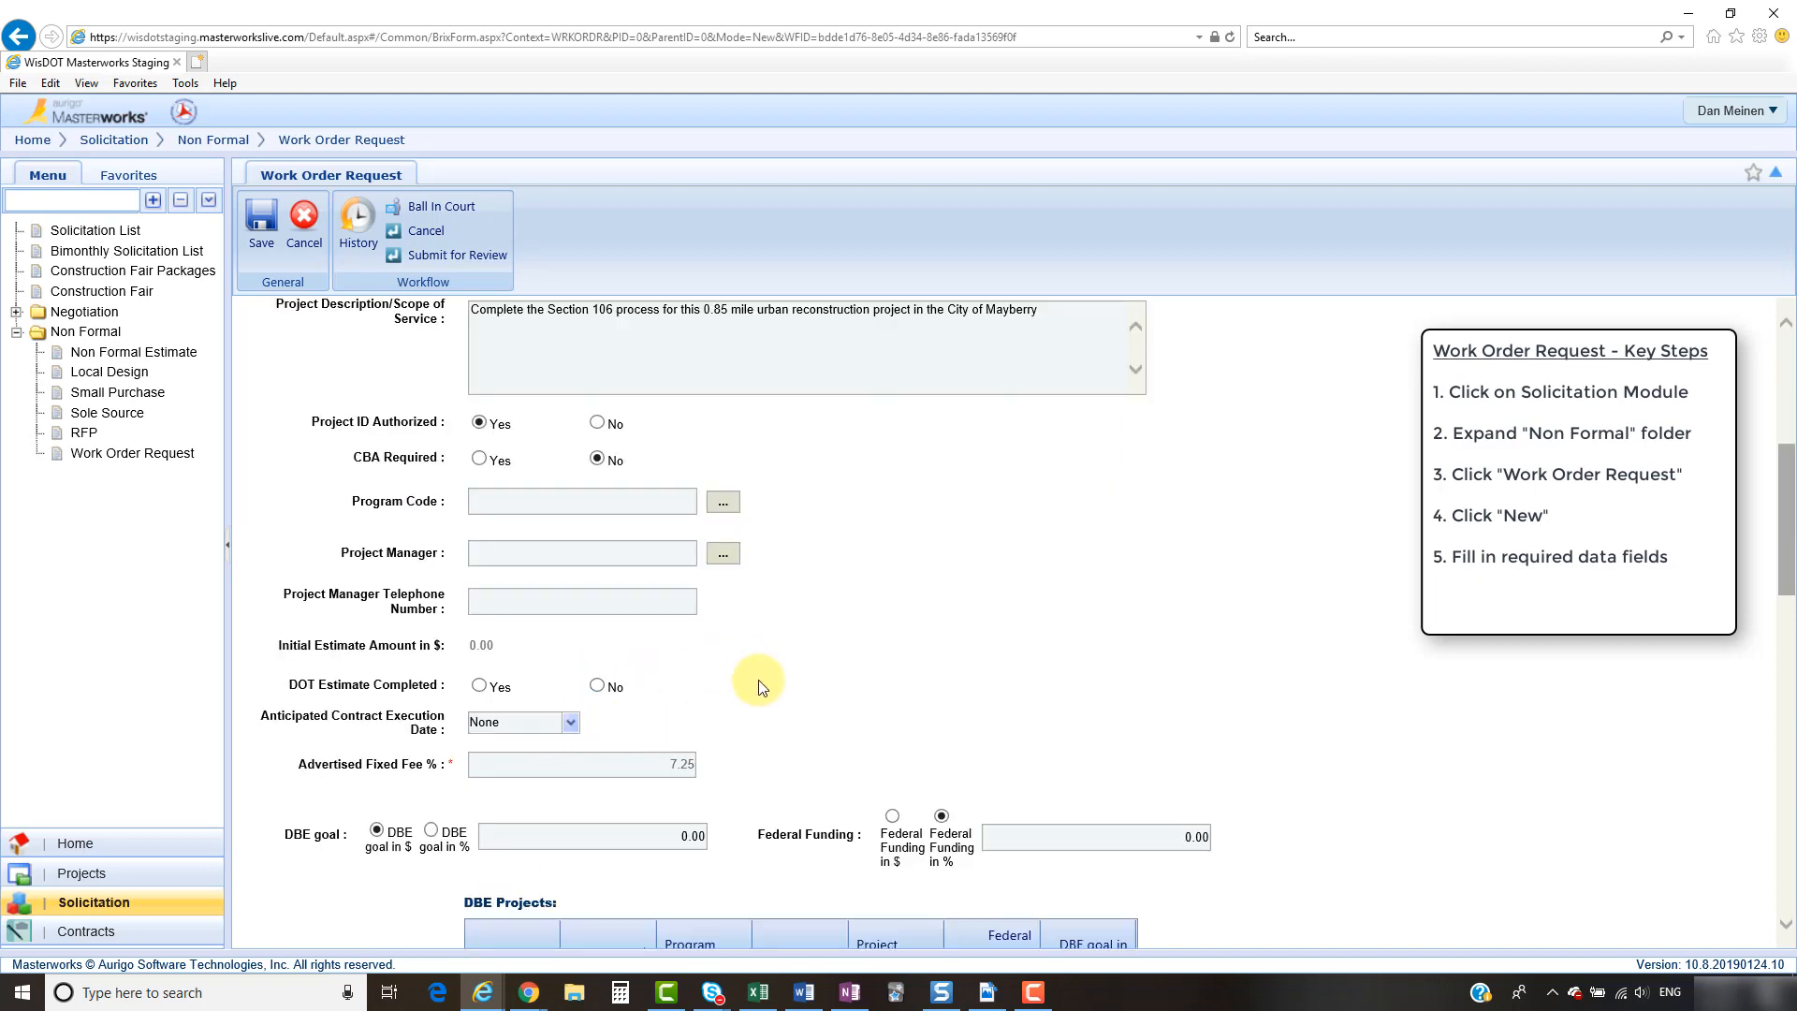
- Set the program code to 3031, State Highway Rehabilitation-Design, filtering the code list for values equal to 3031
{"action": "left_click", "coordinate": [726, 508]}
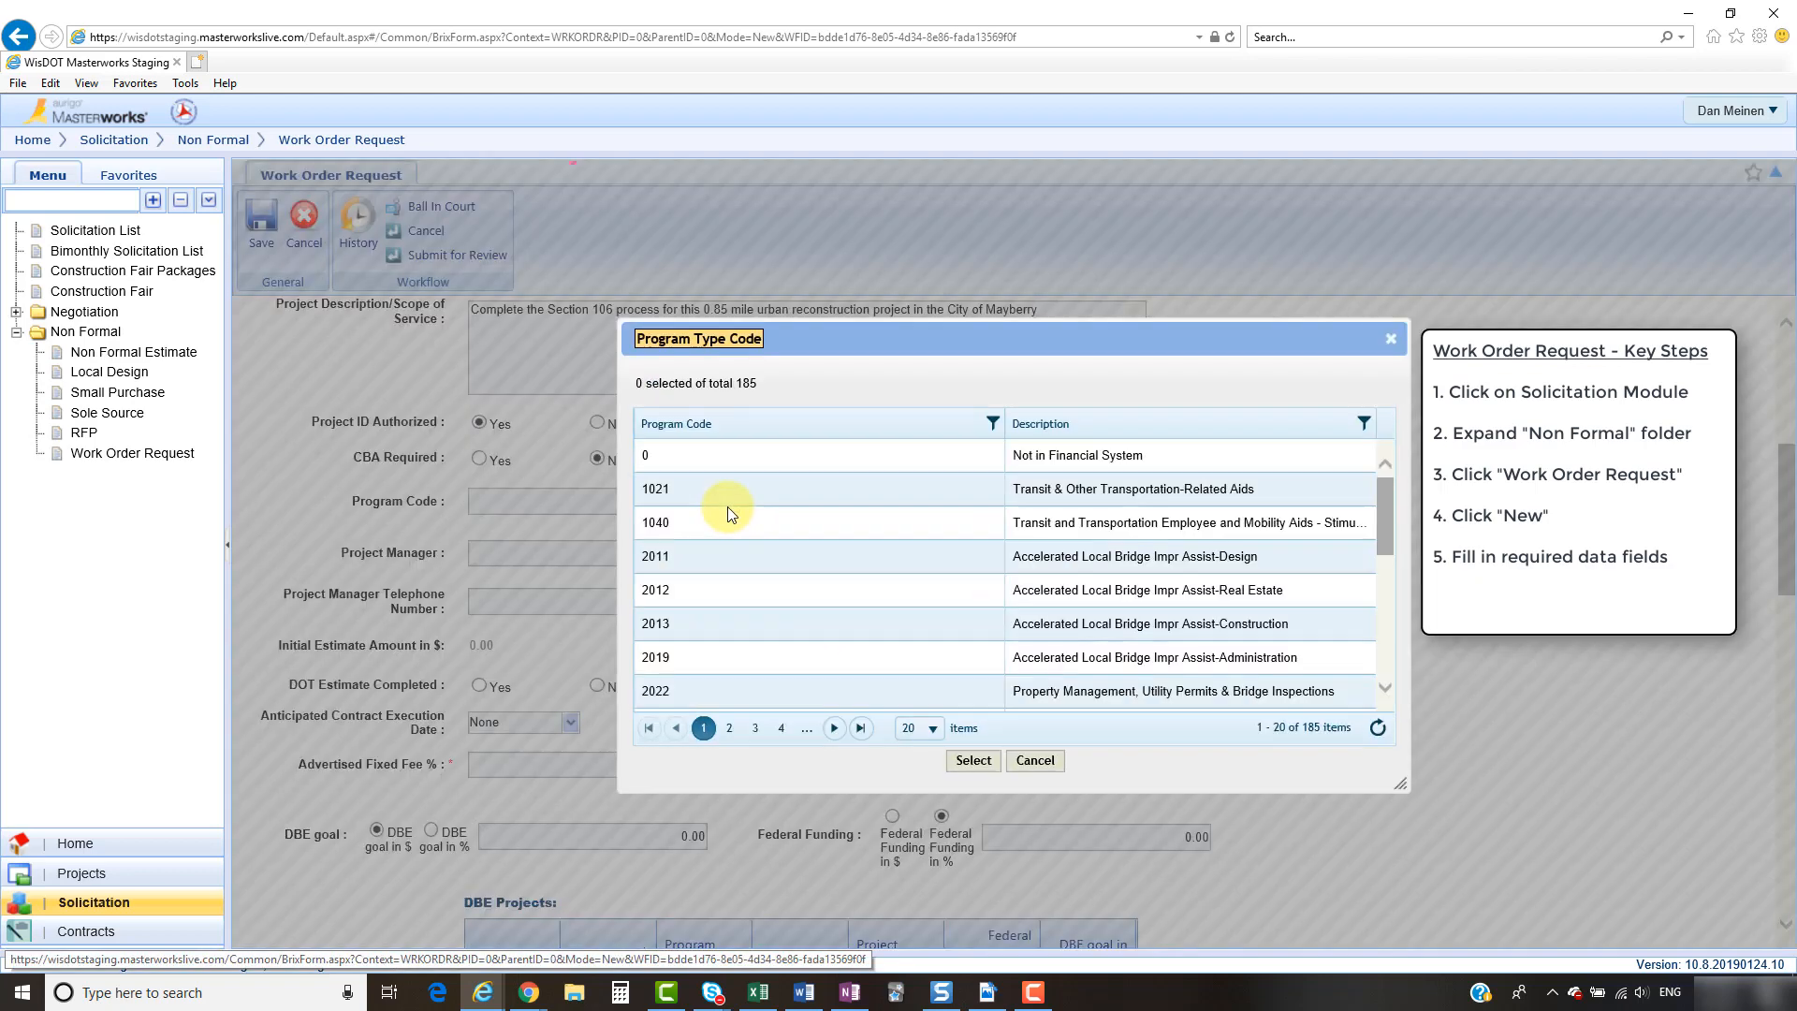
{"action": "left_click", "coordinate": [994, 424]}
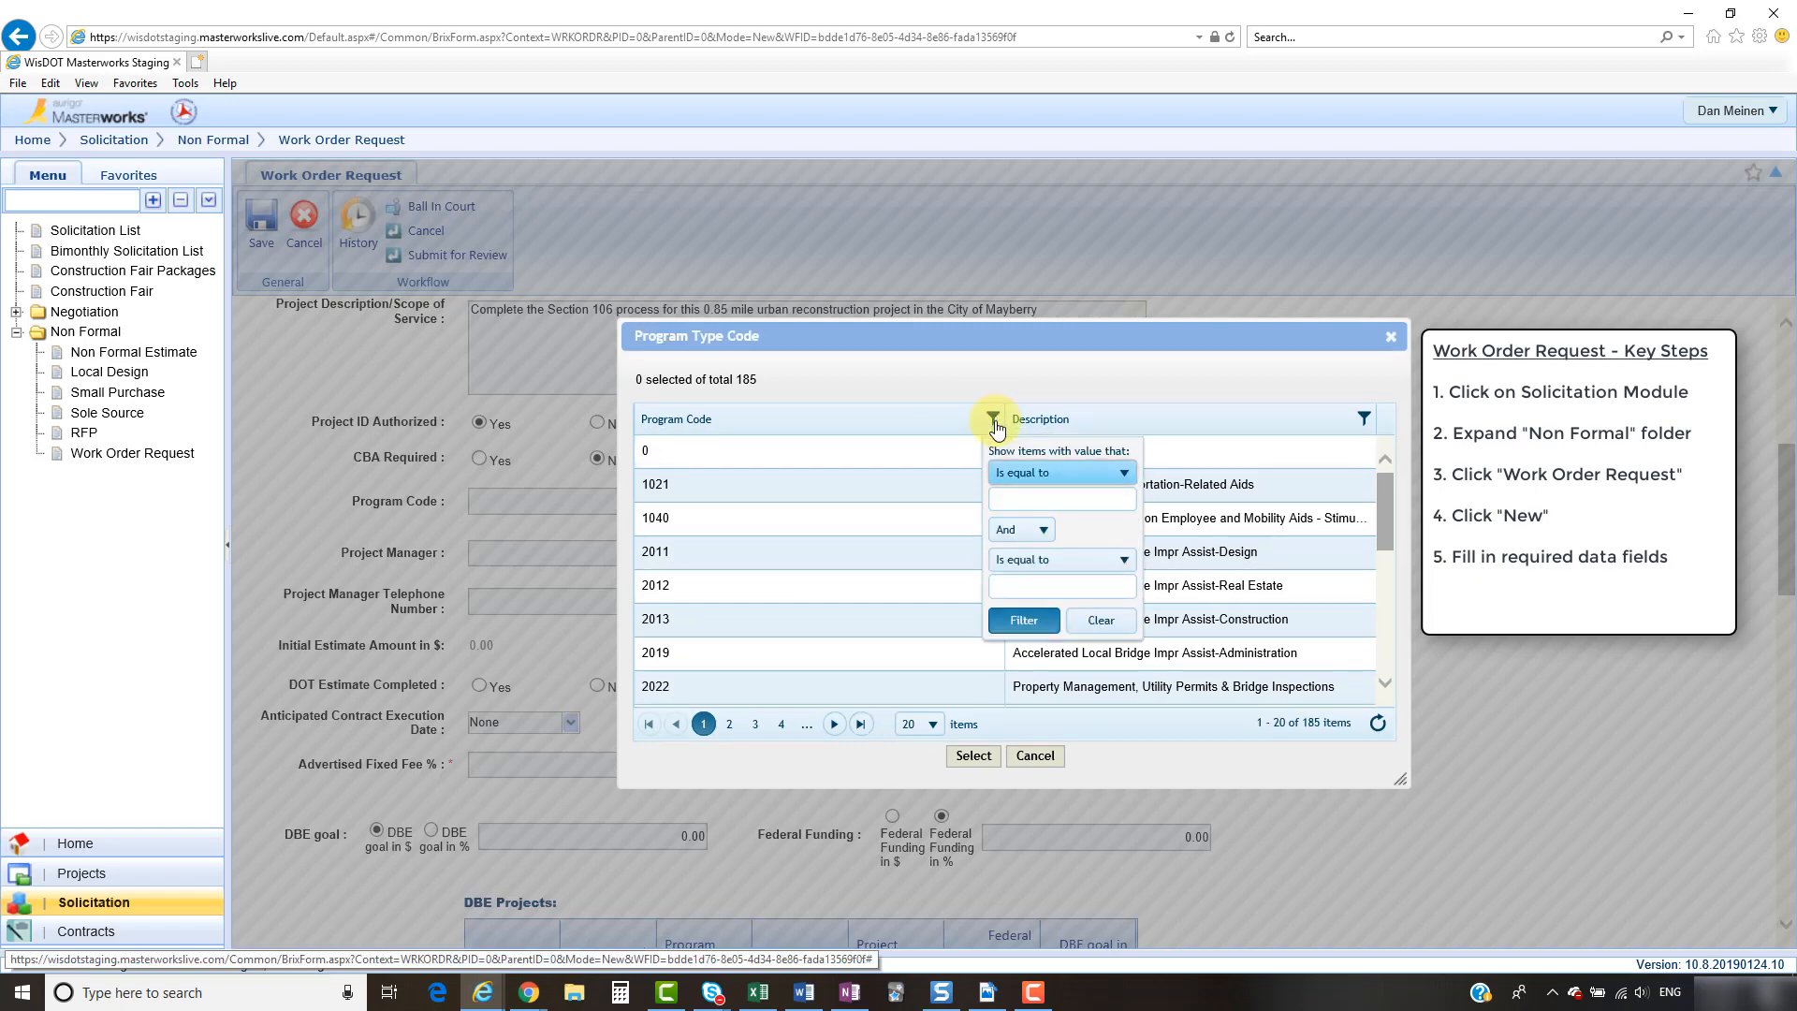
{"action": "left_click", "coordinate": [1039, 498]}
{"action": "type", "text": "3031"}
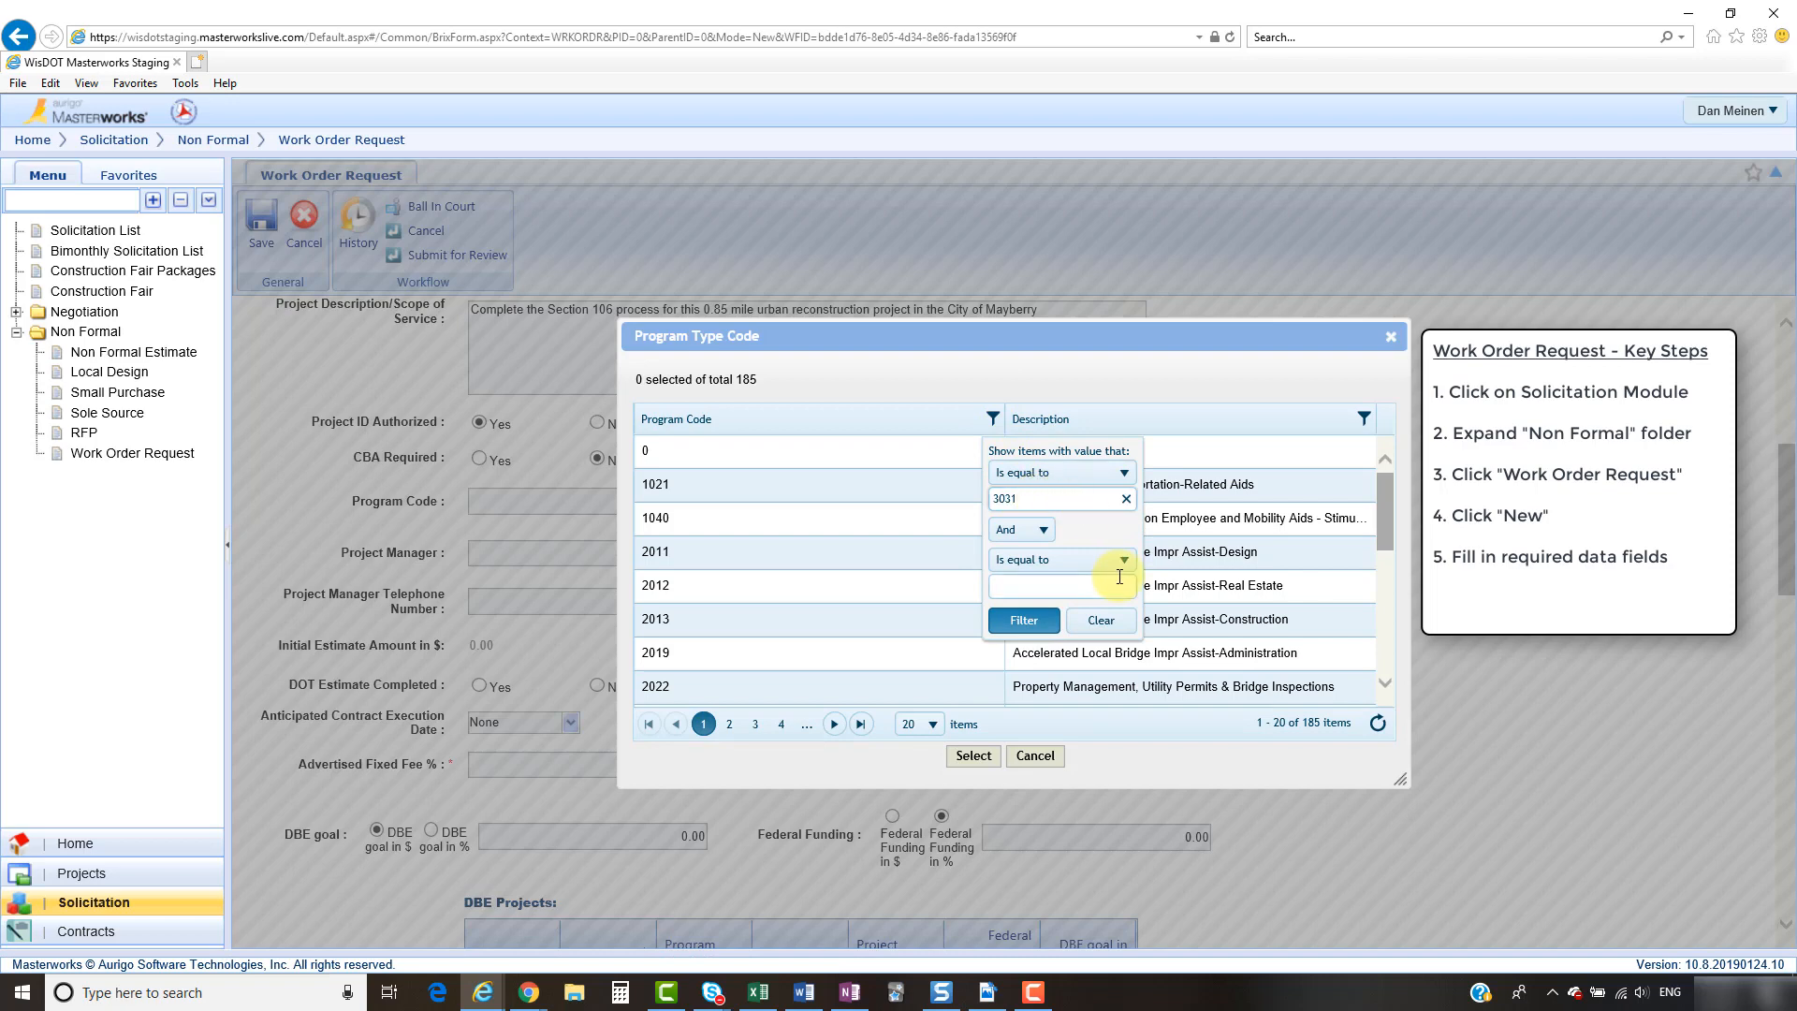
{"action": "left_click", "coordinate": [1024, 620]}
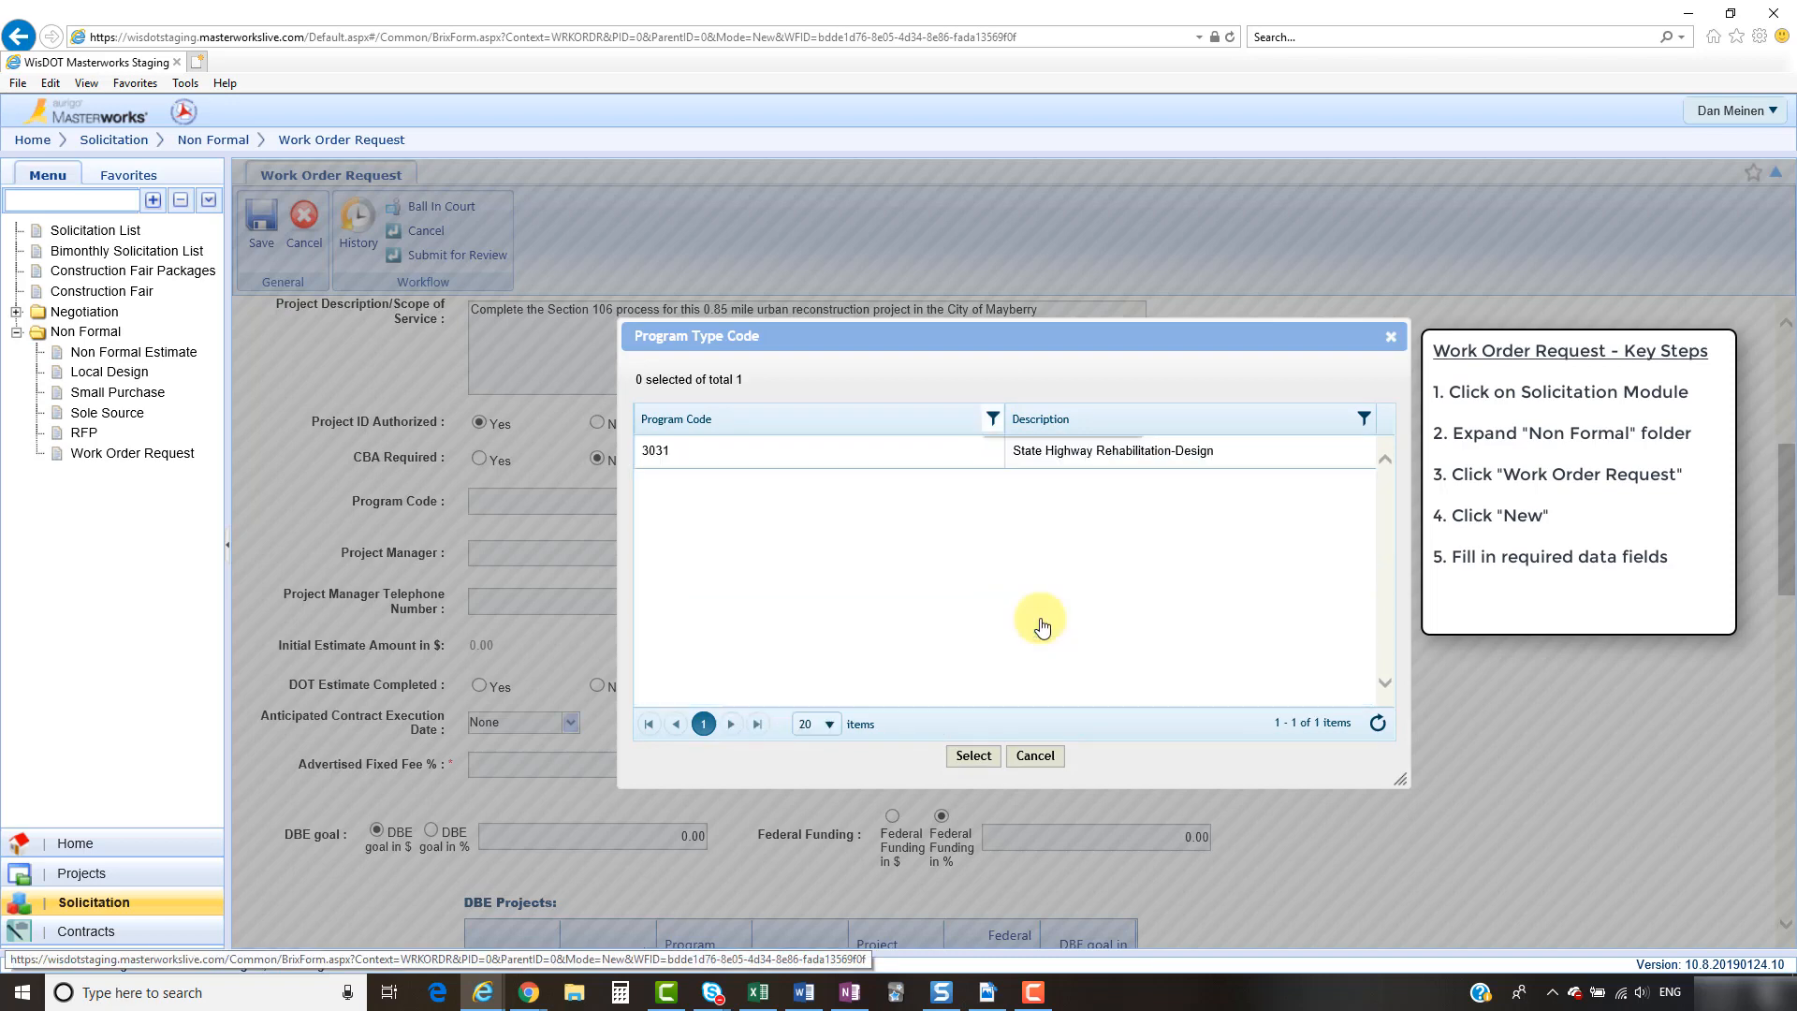
{"action": "left_click", "coordinate": [697, 457]}
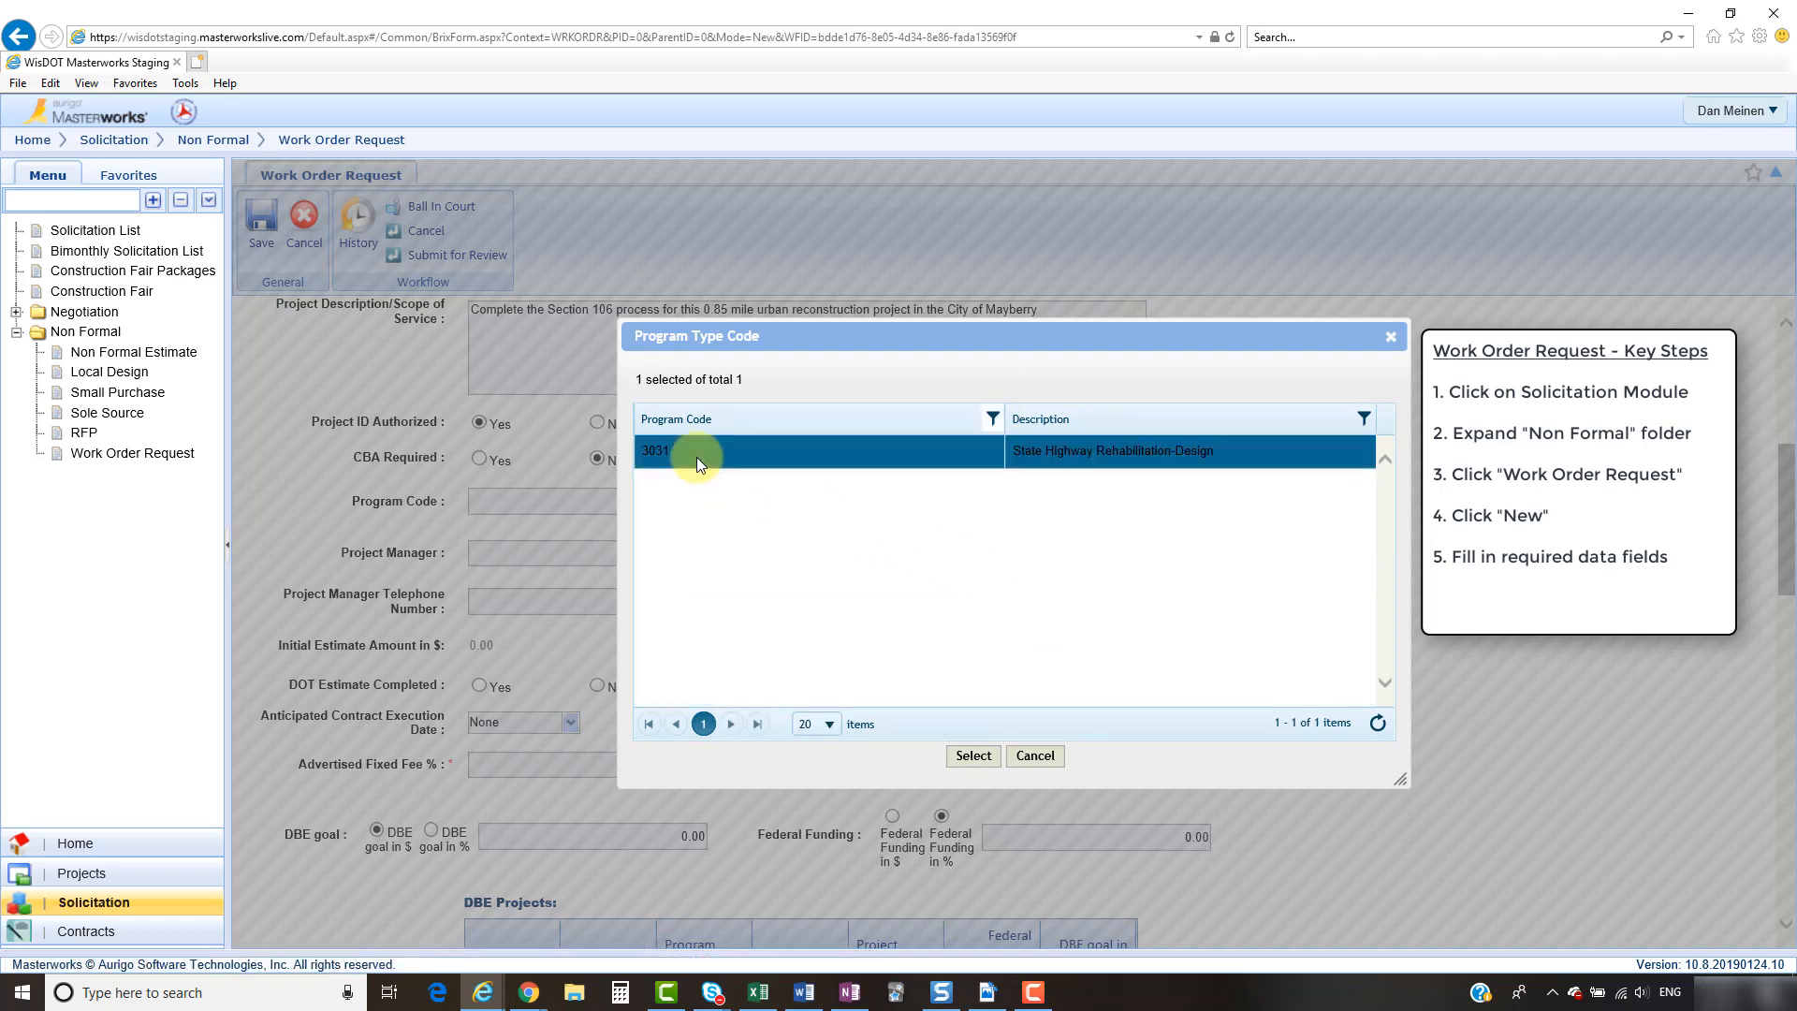
{"action": "left_click", "coordinate": [972, 755]}
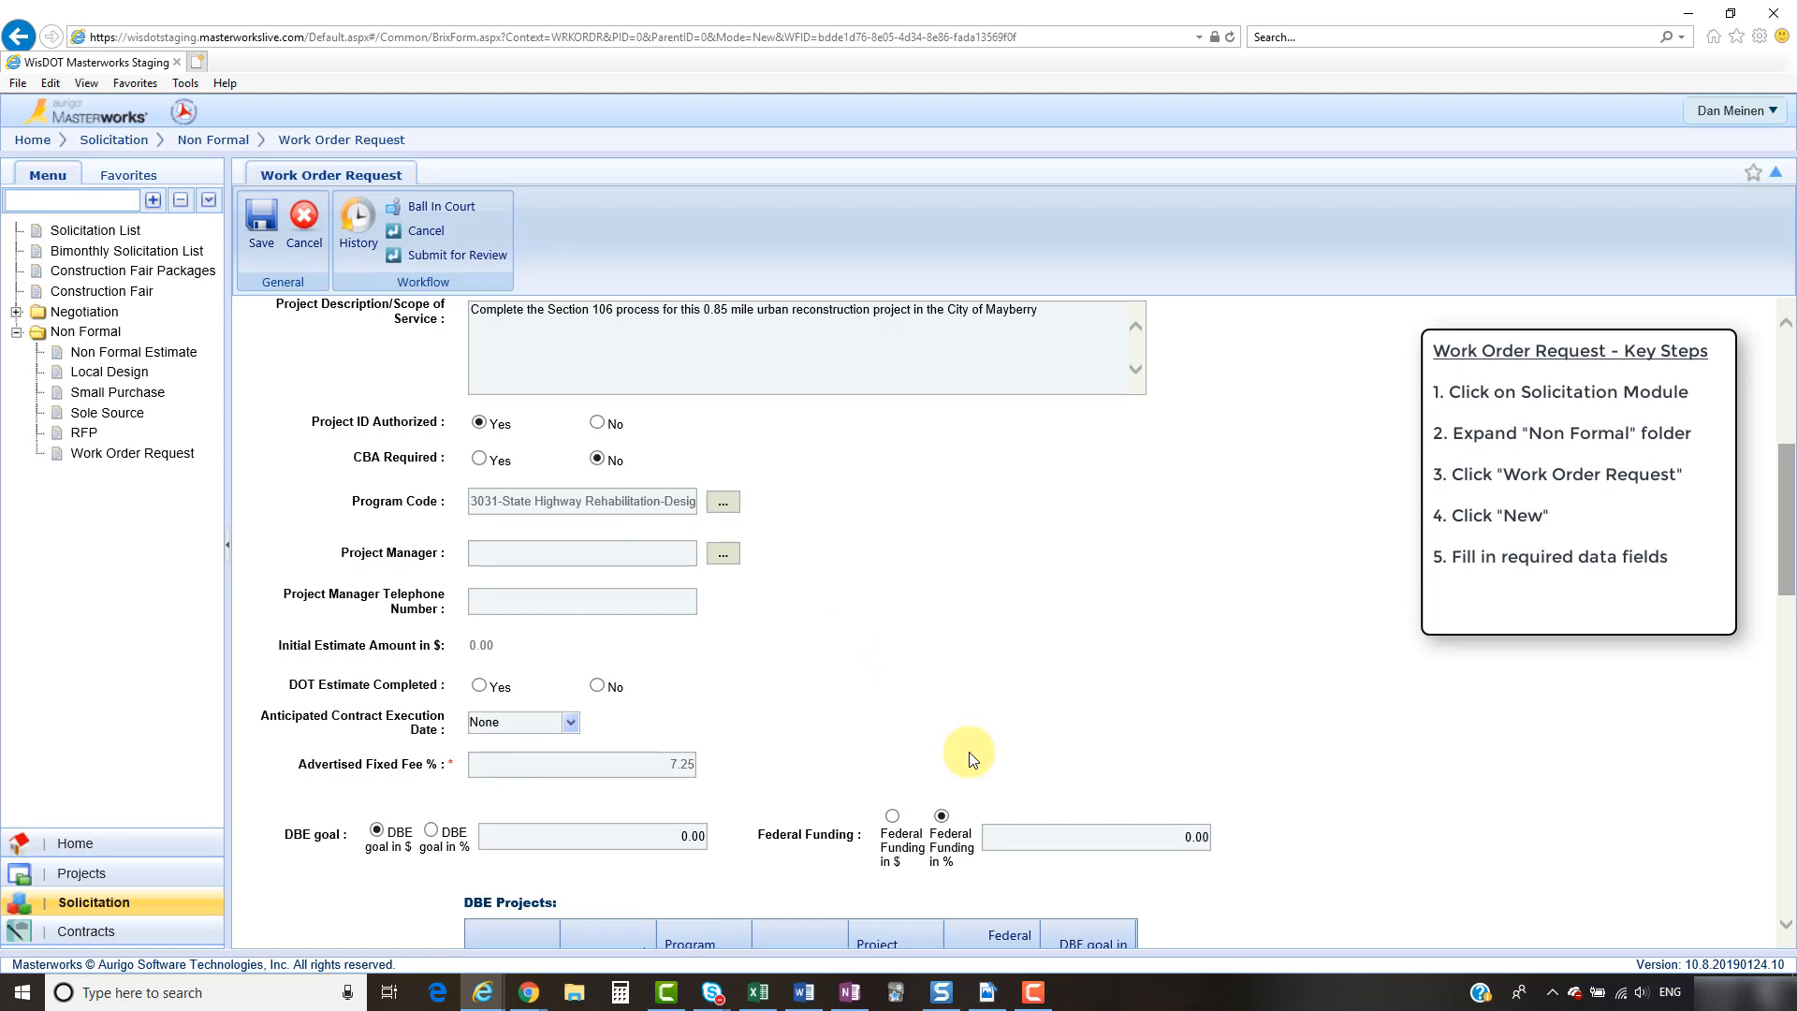
- Assign the request's creator as project manager from the list of project managers
{"action": "left_click", "coordinate": [727, 557]}
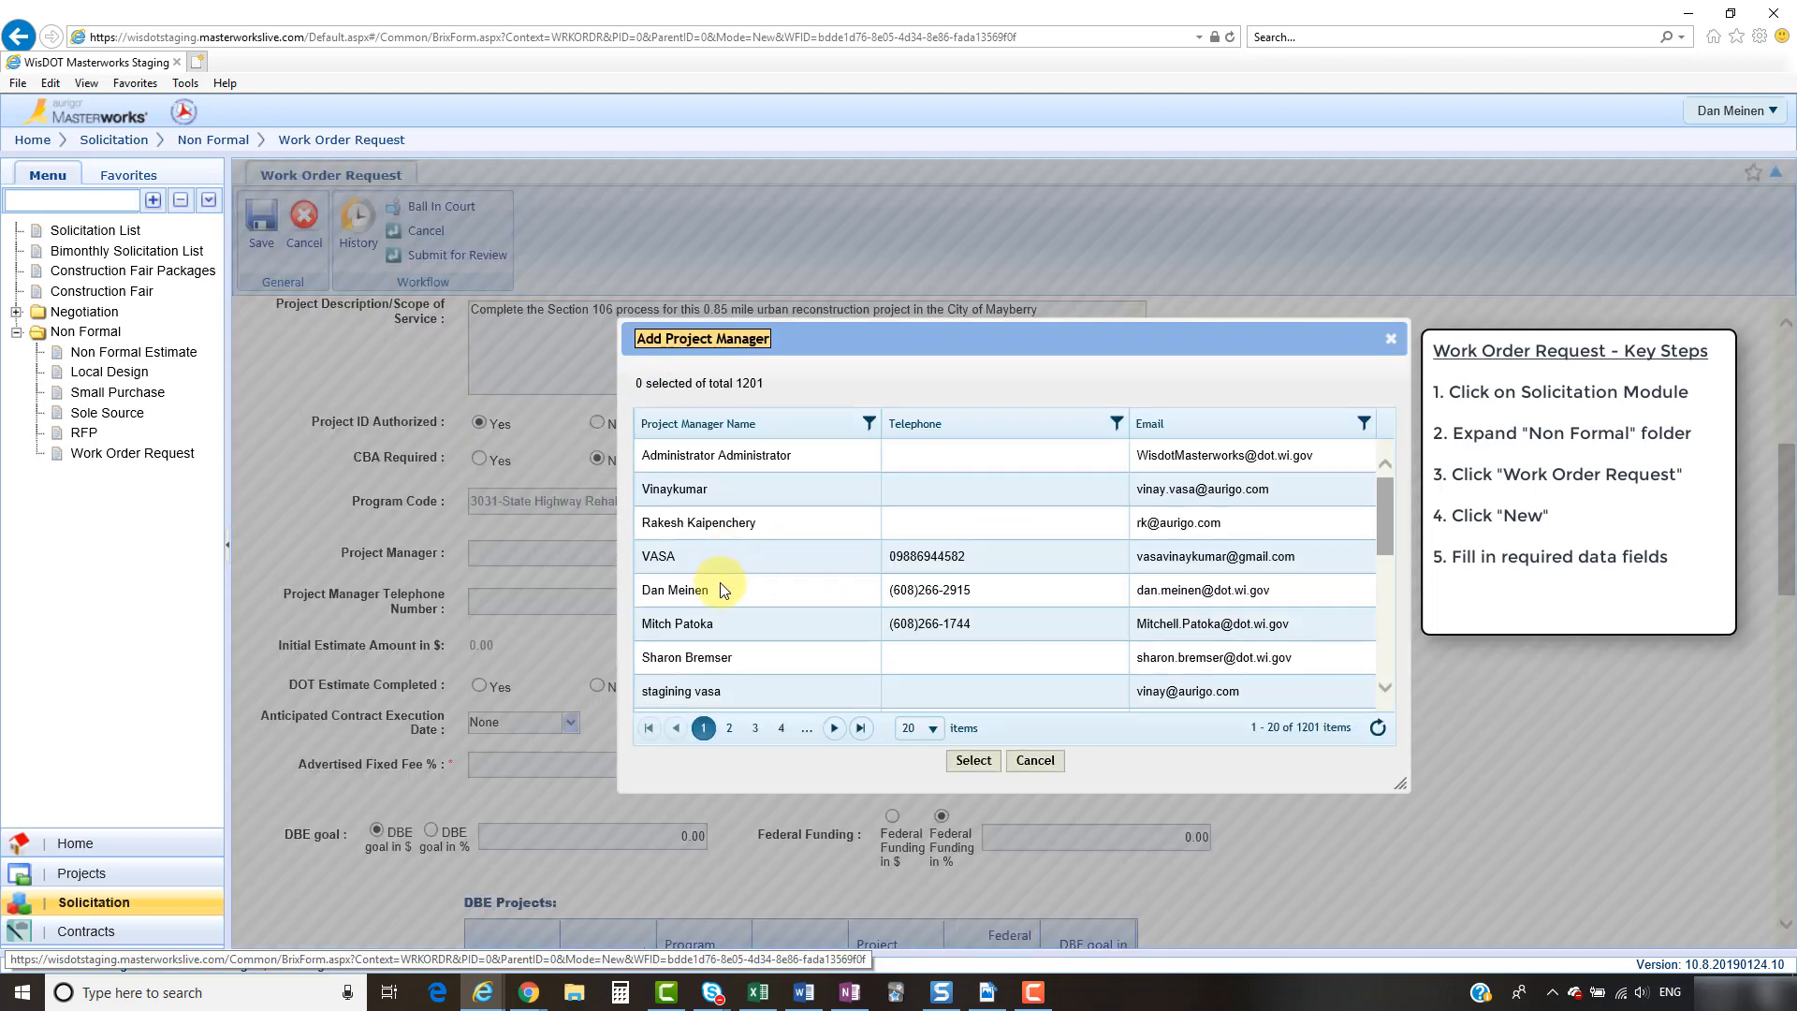
{"action": "left_click", "coordinate": [719, 588]}
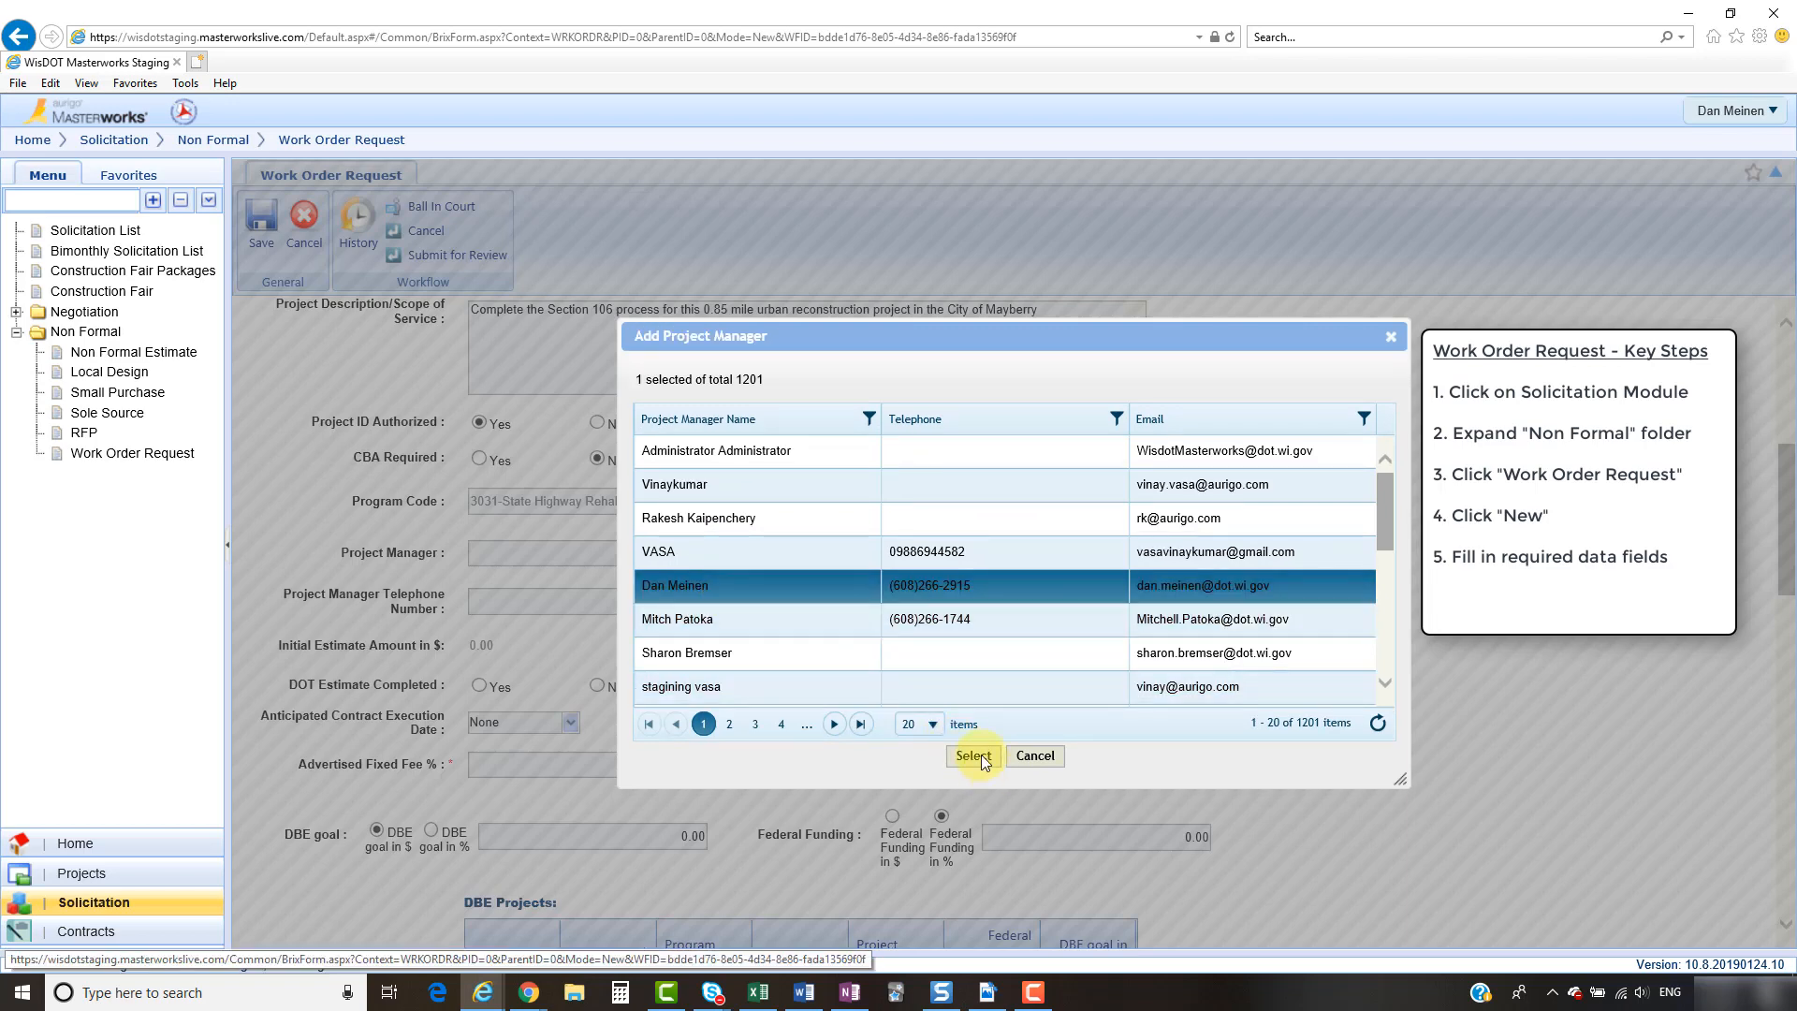
{"action": "left_click", "coordinate": [974, 756]}
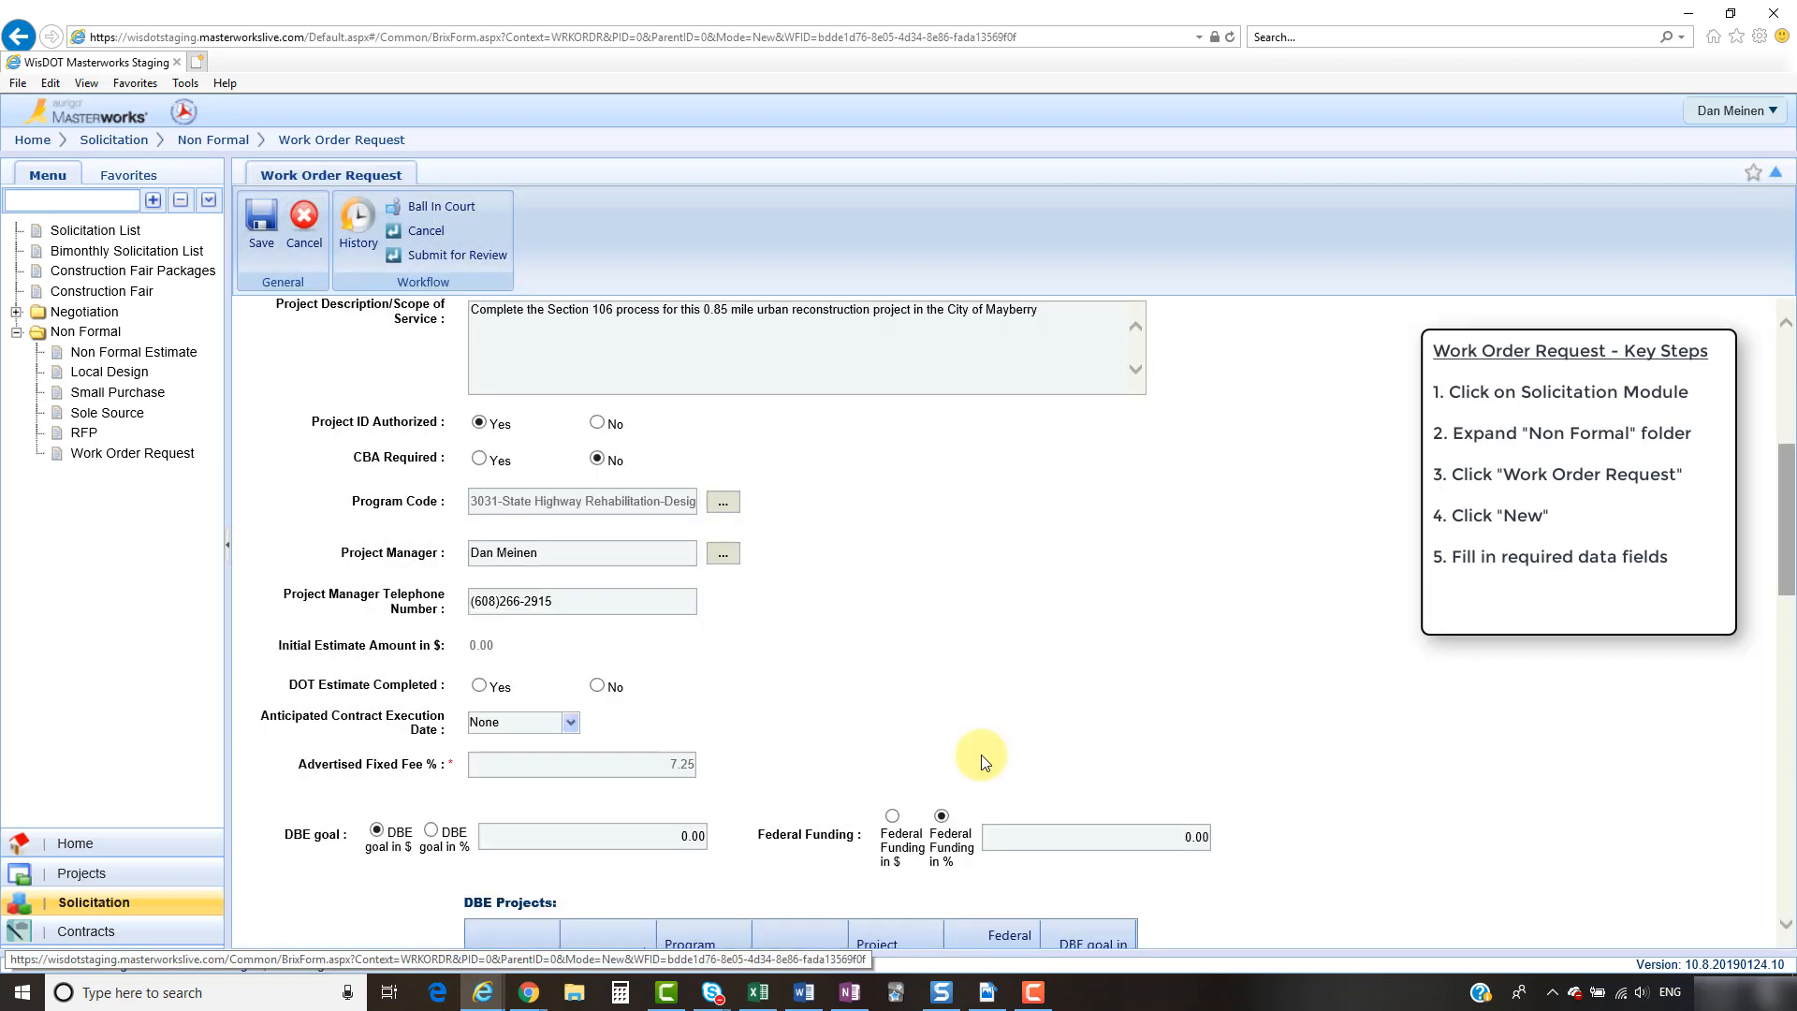
- Mark the DOT estimate as completed and set the anticipated contract execution date to 10/01/2019
{"action": "left_click_drag", "start_coordinate": [315, 646], "coordinate": [486, 648]}
{"action": "left_click", "coordinate": [493, 647]}
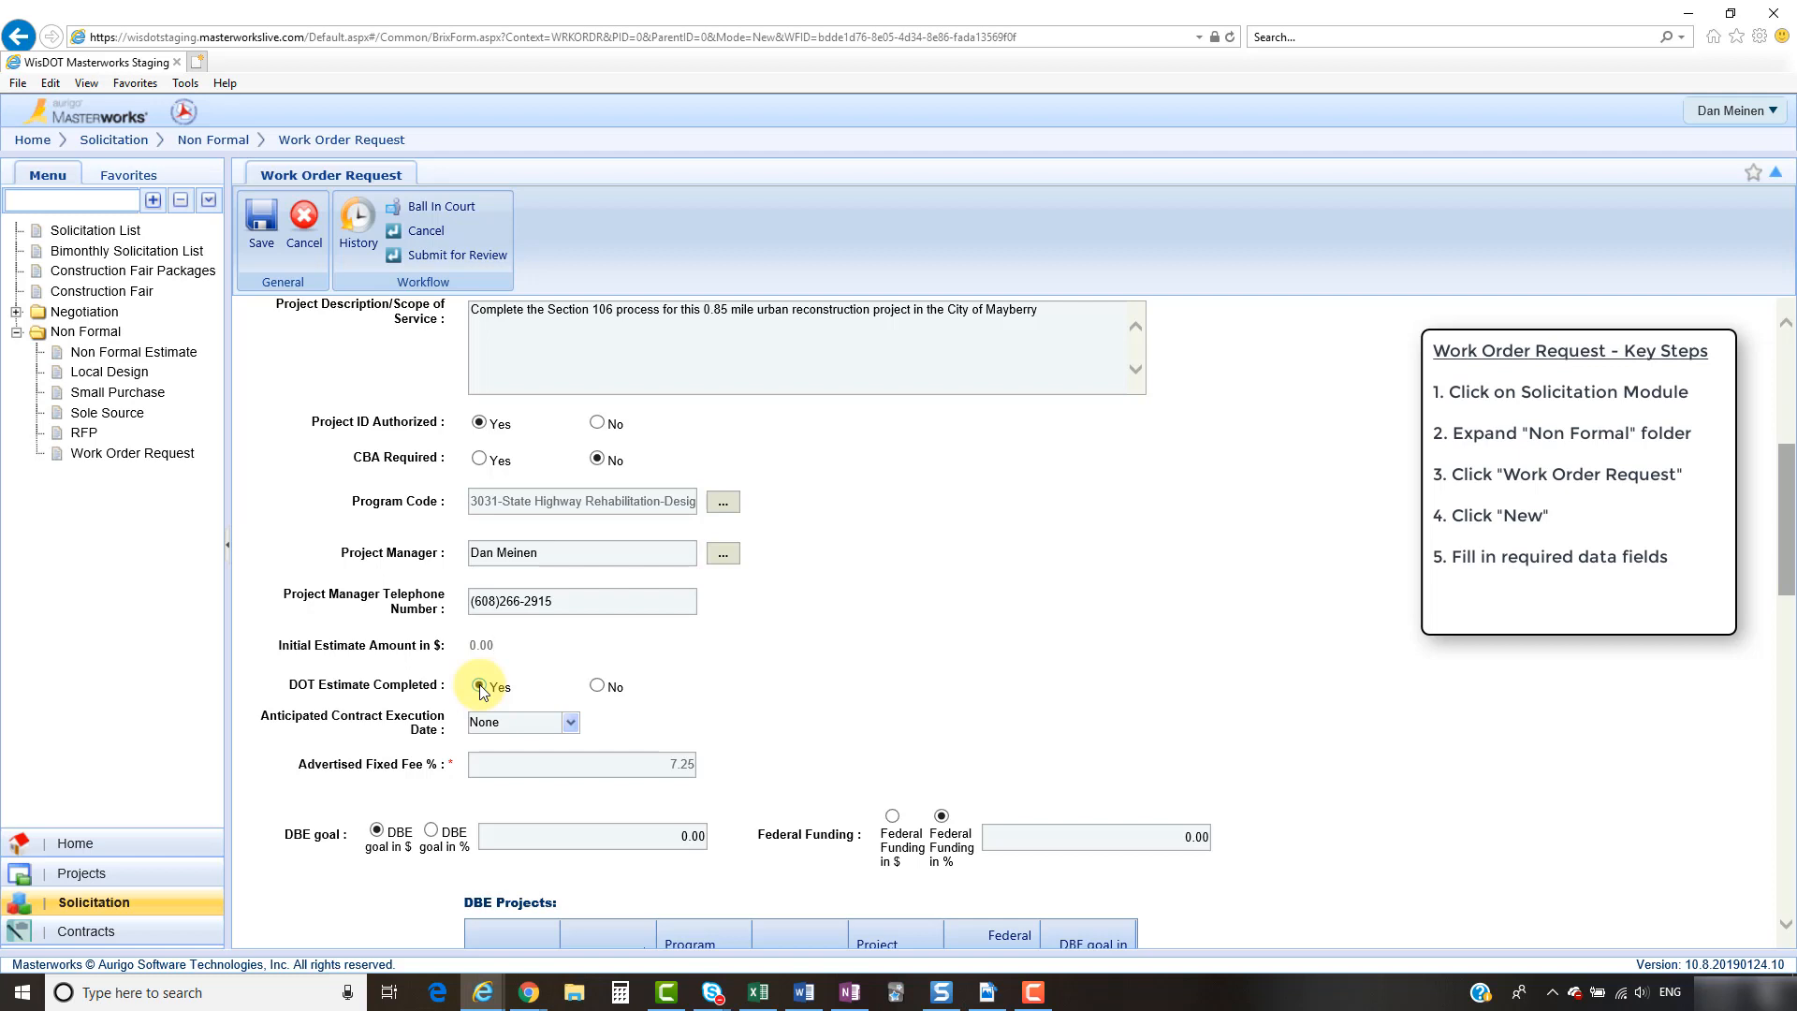
{"action": "left_click", "coordinate": [570, 723]}
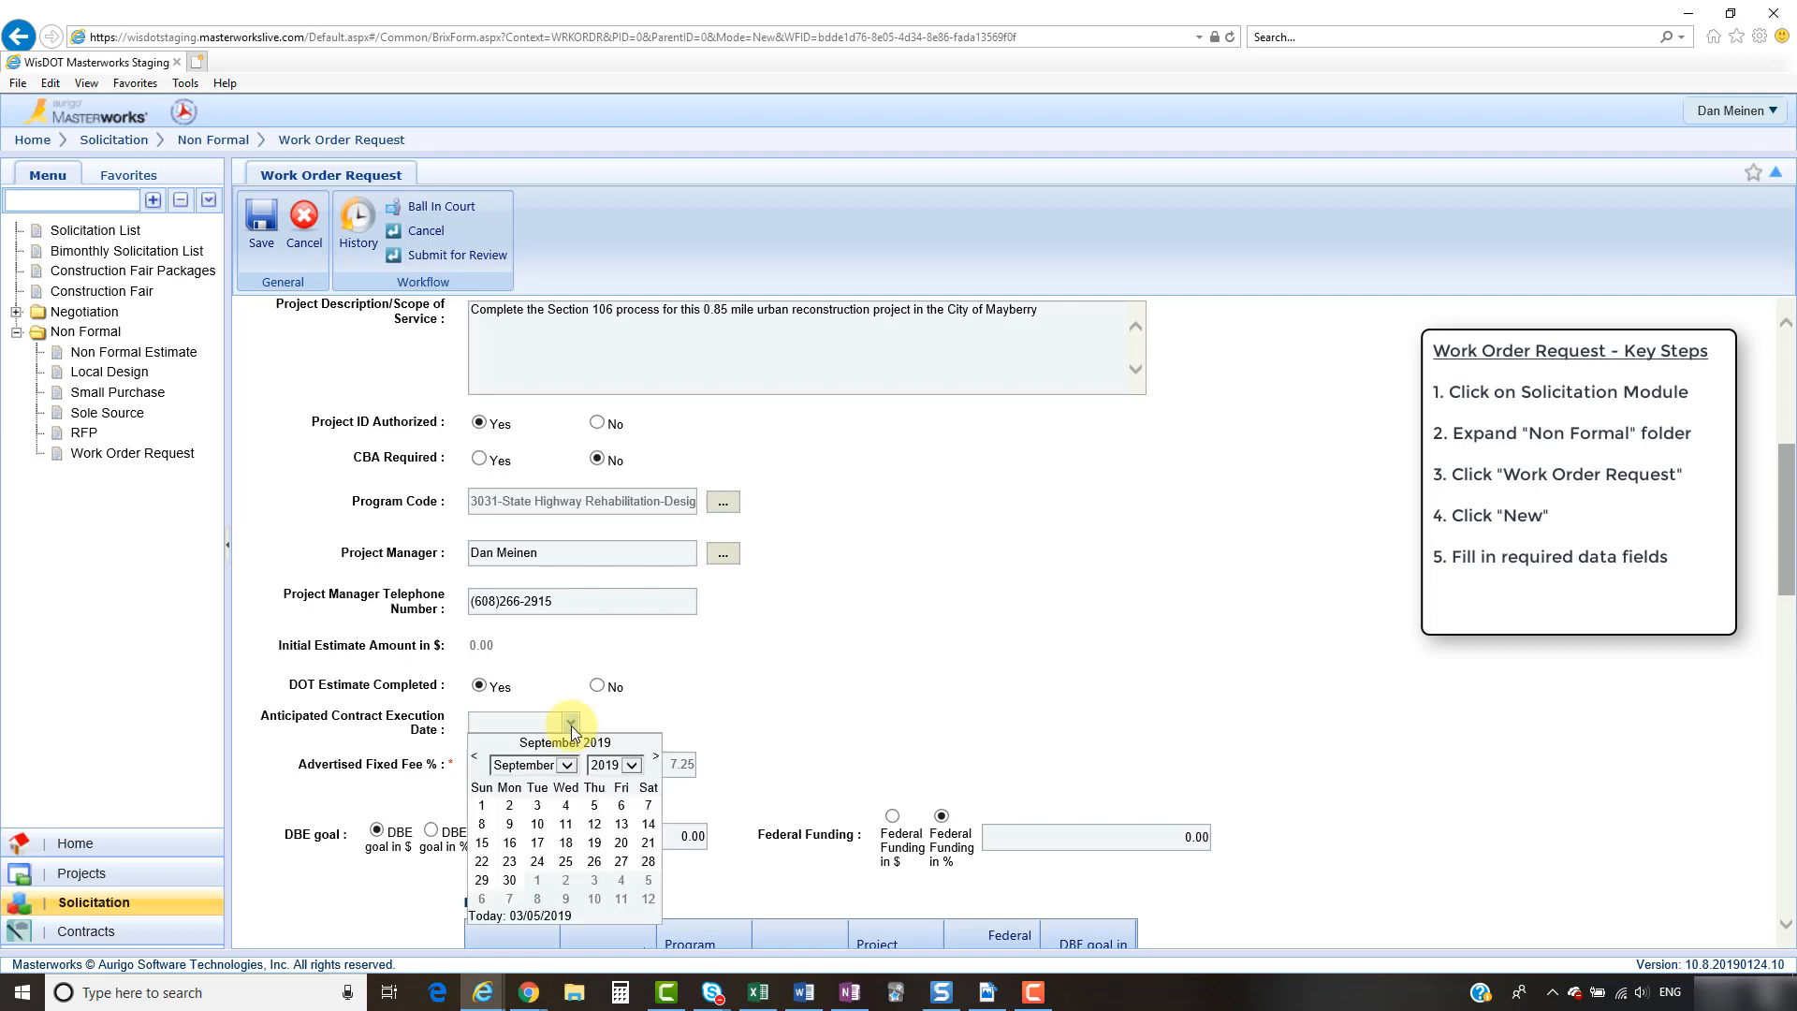
{"action": "left_click", "coordinate": [537, 880]}
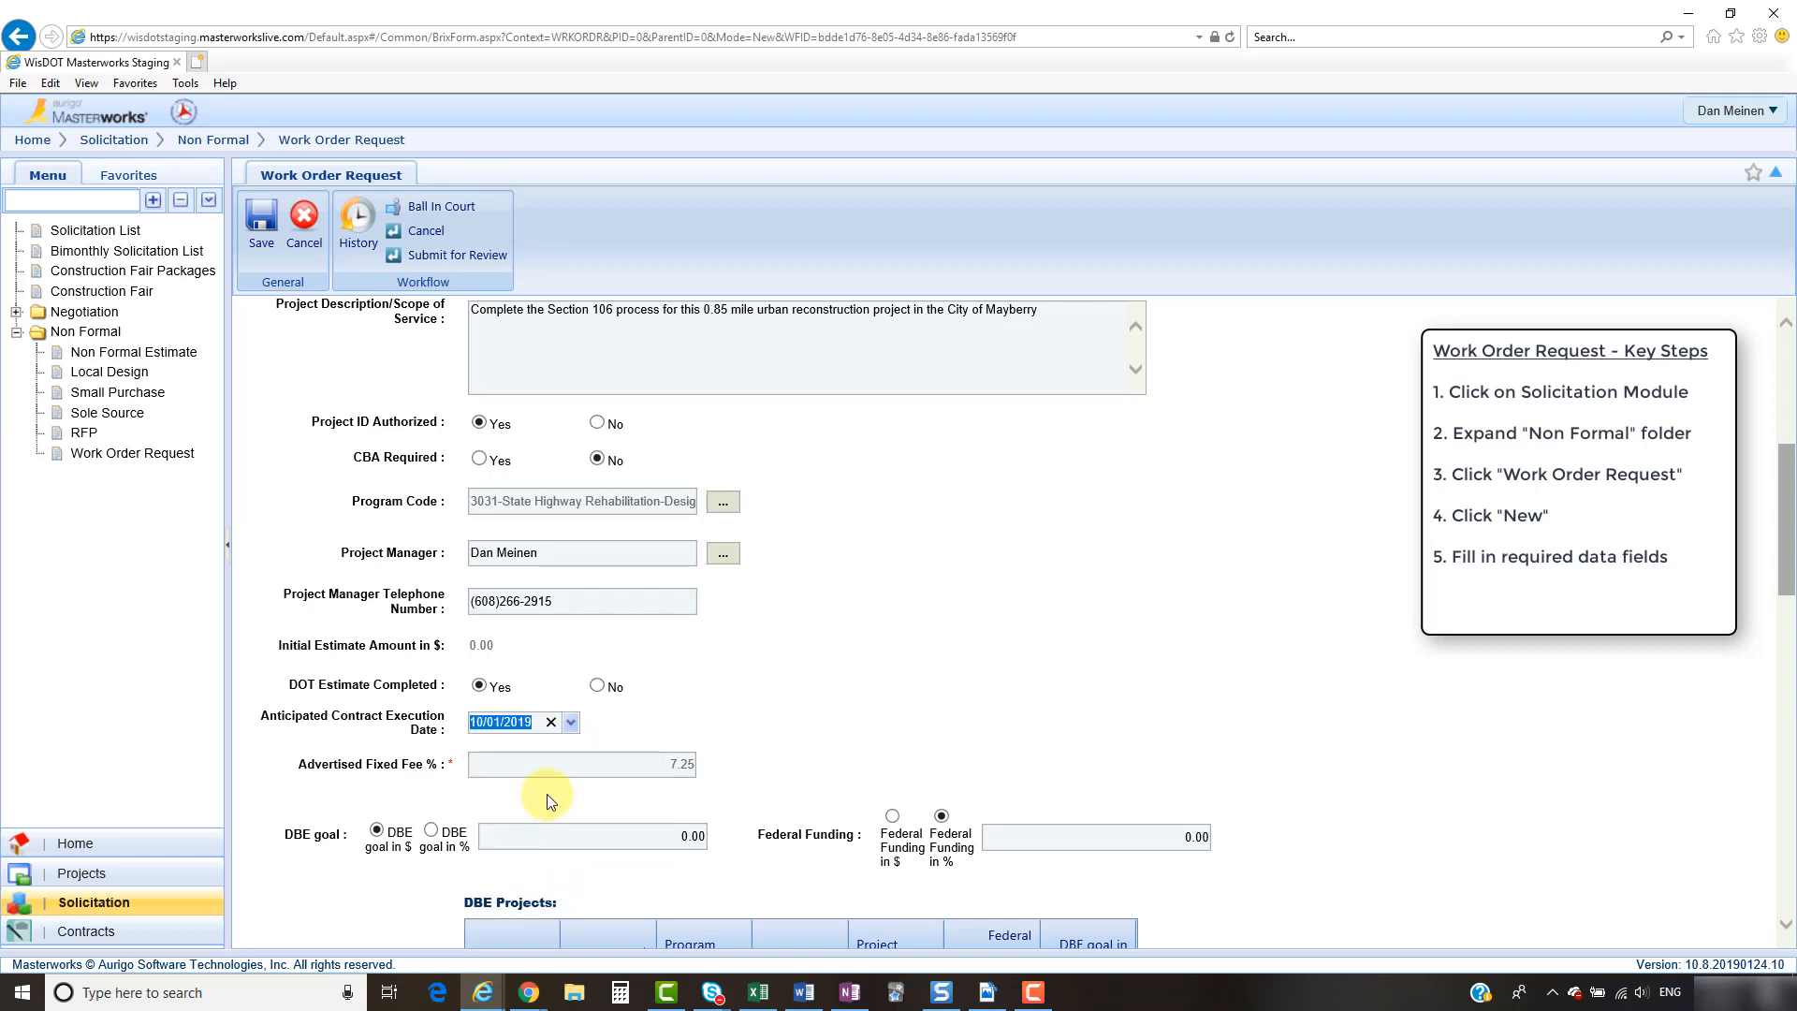
{"action": "left_click", "coordinate": [587, 771]}
{"action": "scroll", "coordinate": [783, 800], "scroll_direction": "down", "scroll_amount": 3}
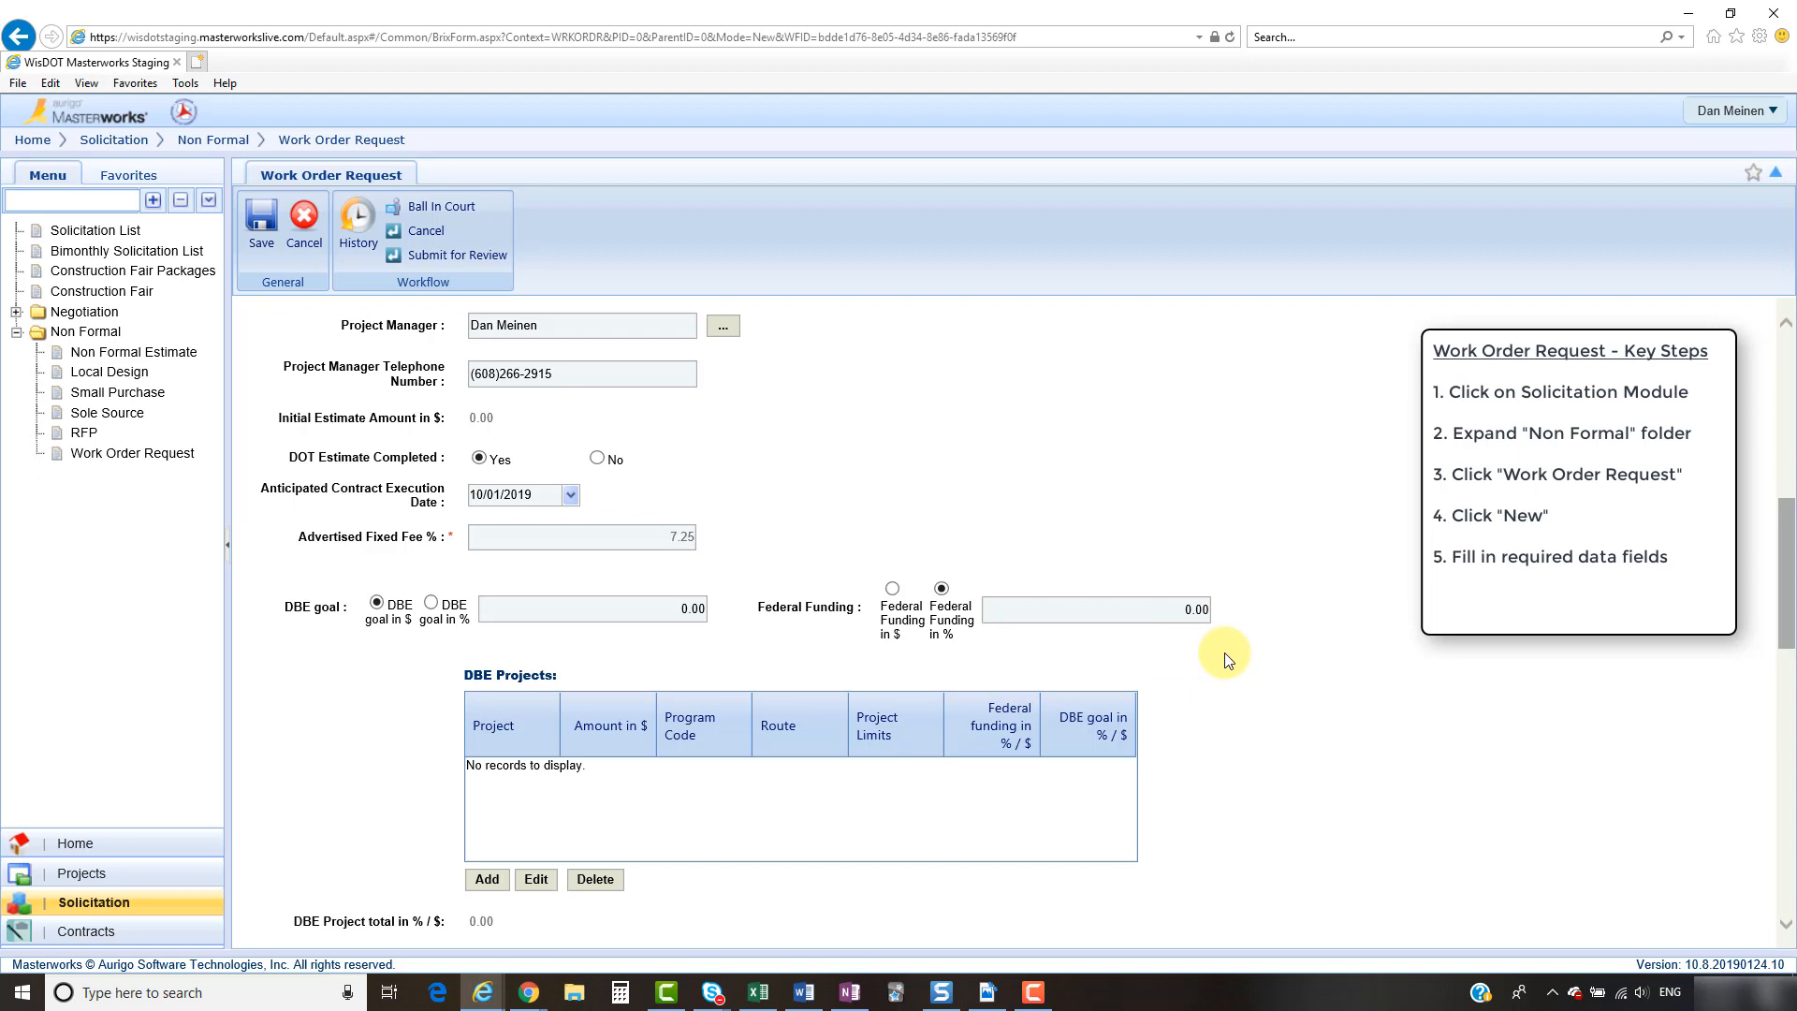
- Choose The Alpha Company, with master contract ID M06970100, as the recommended firm under Selection Information
{"action": "scroll", "coordinate": [1226, 655], "scroll_direction": "down", "scroll_amount": 5}
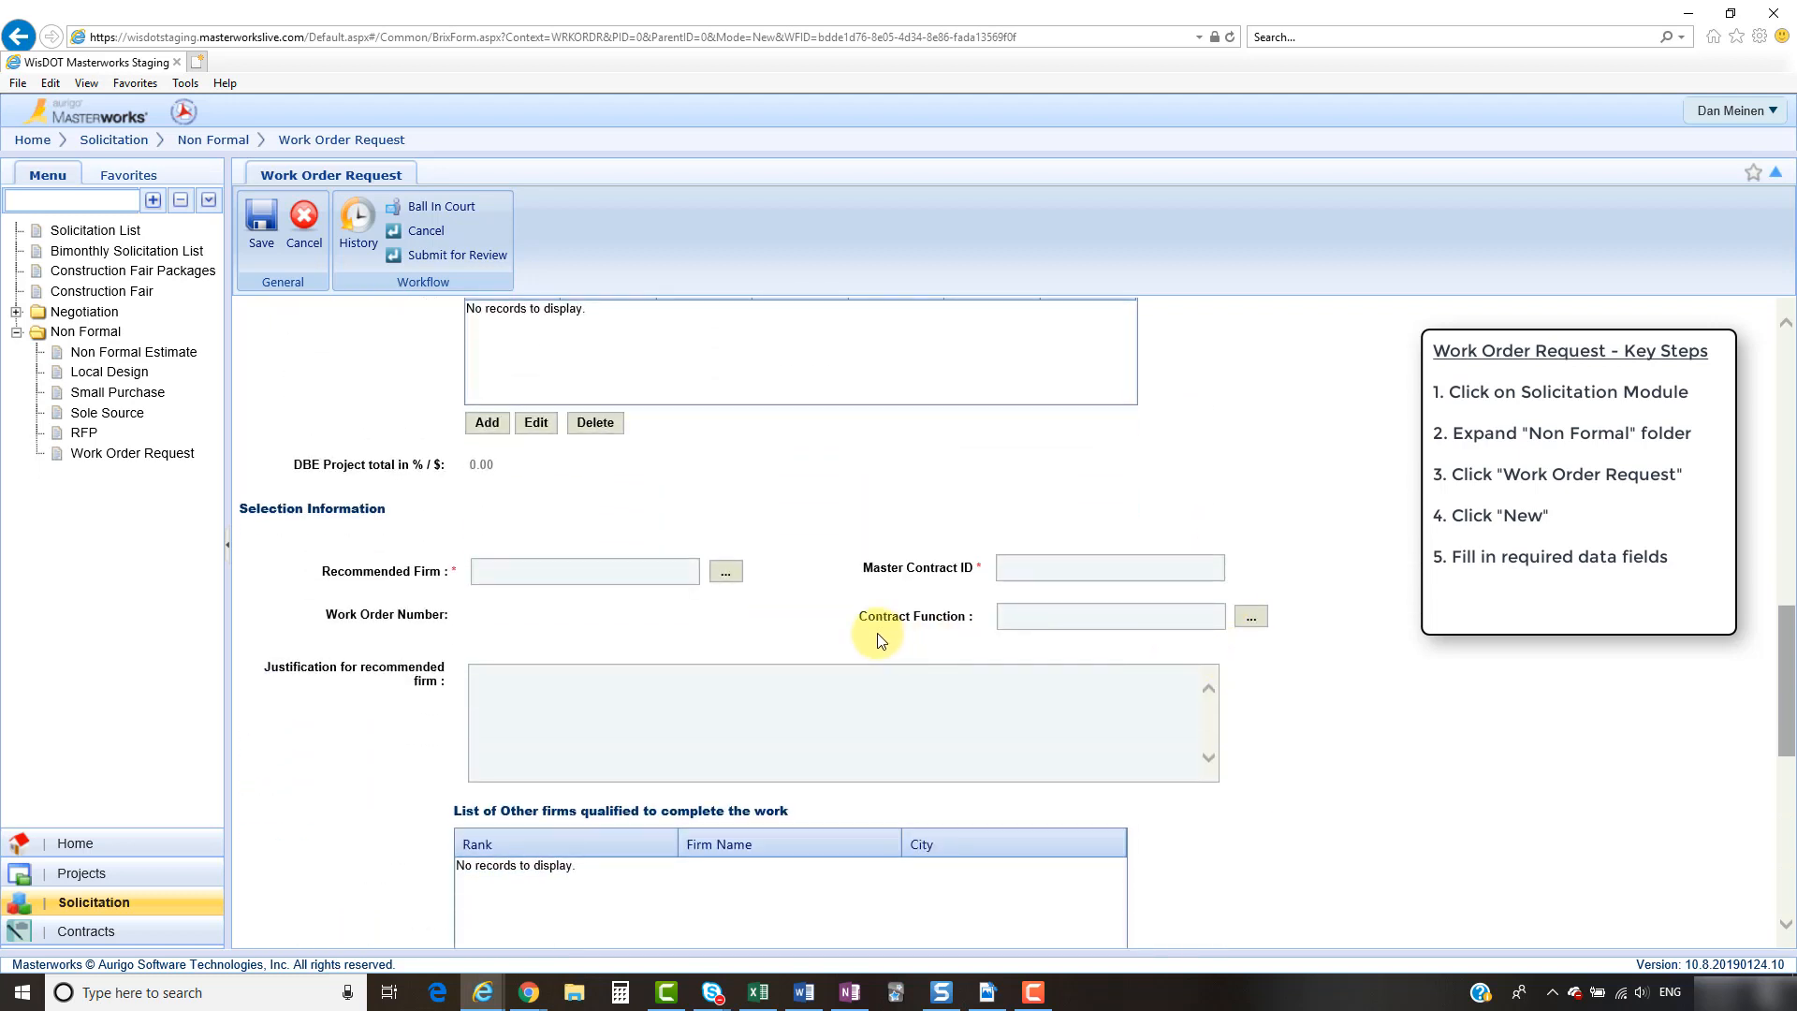
{"action": "left_click", "coordinate": [727, 570]}
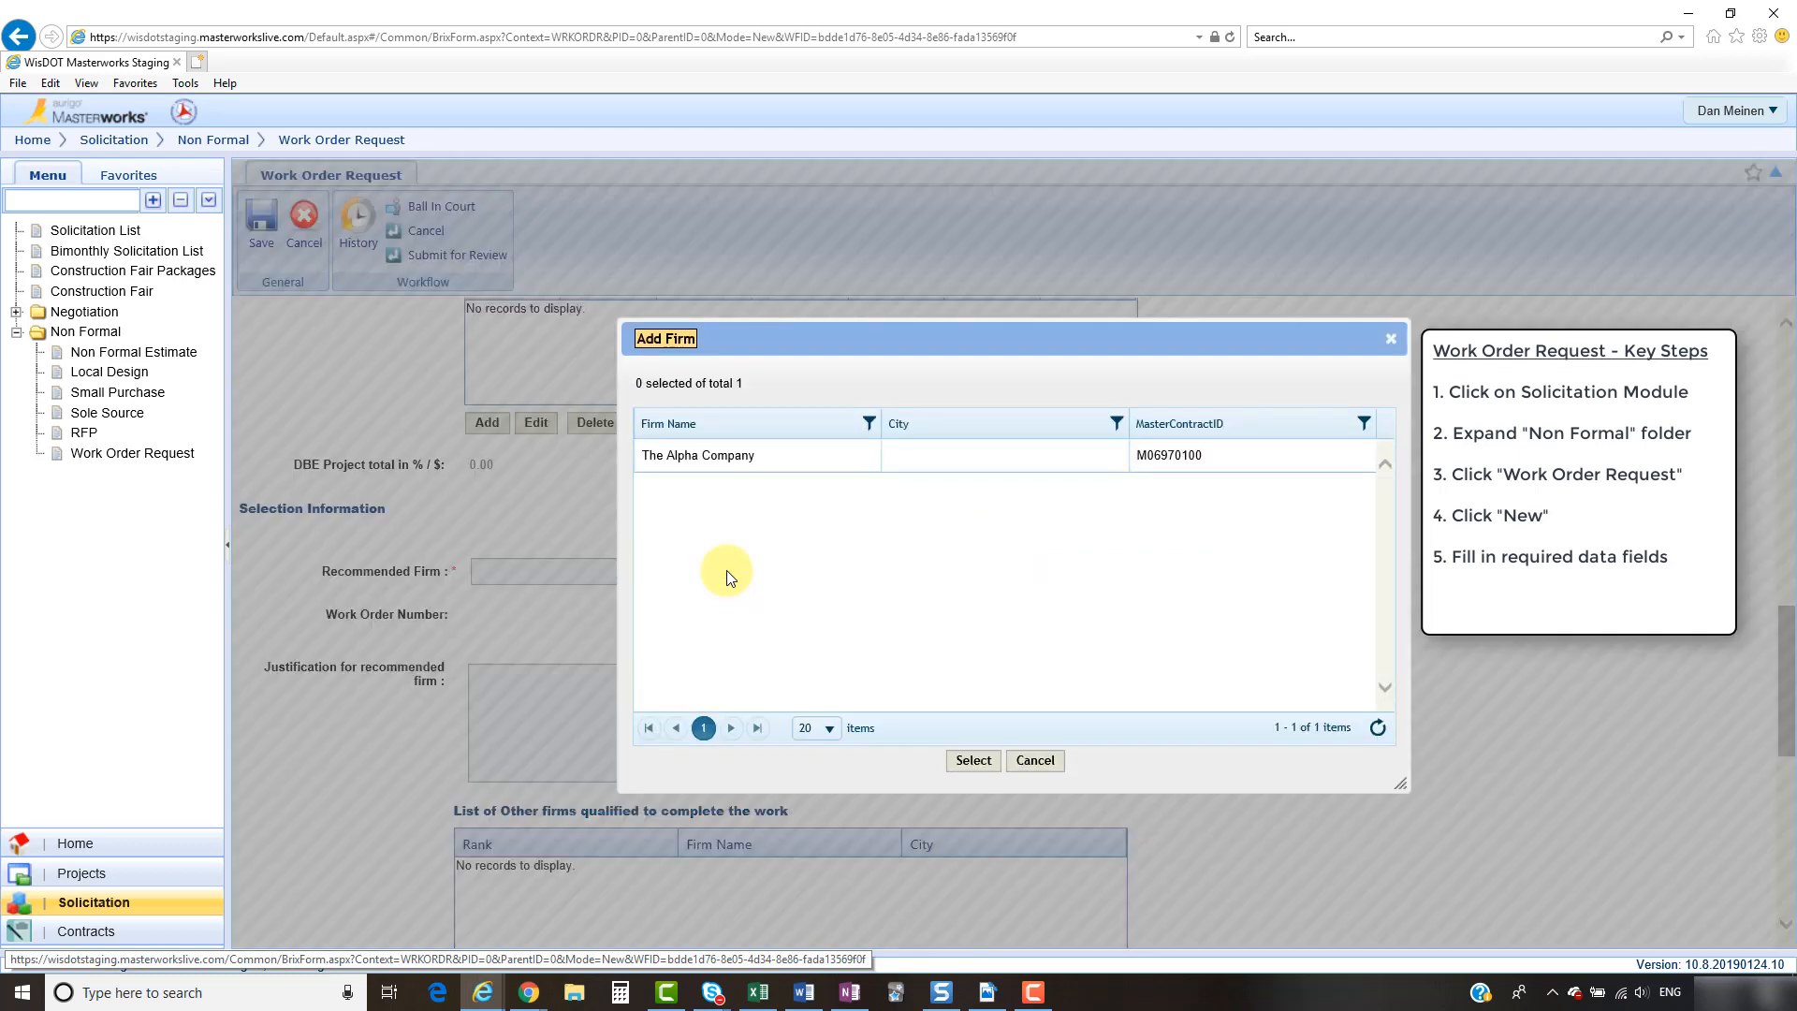
{"action": "left_click", "coordinate": [723, 455]}
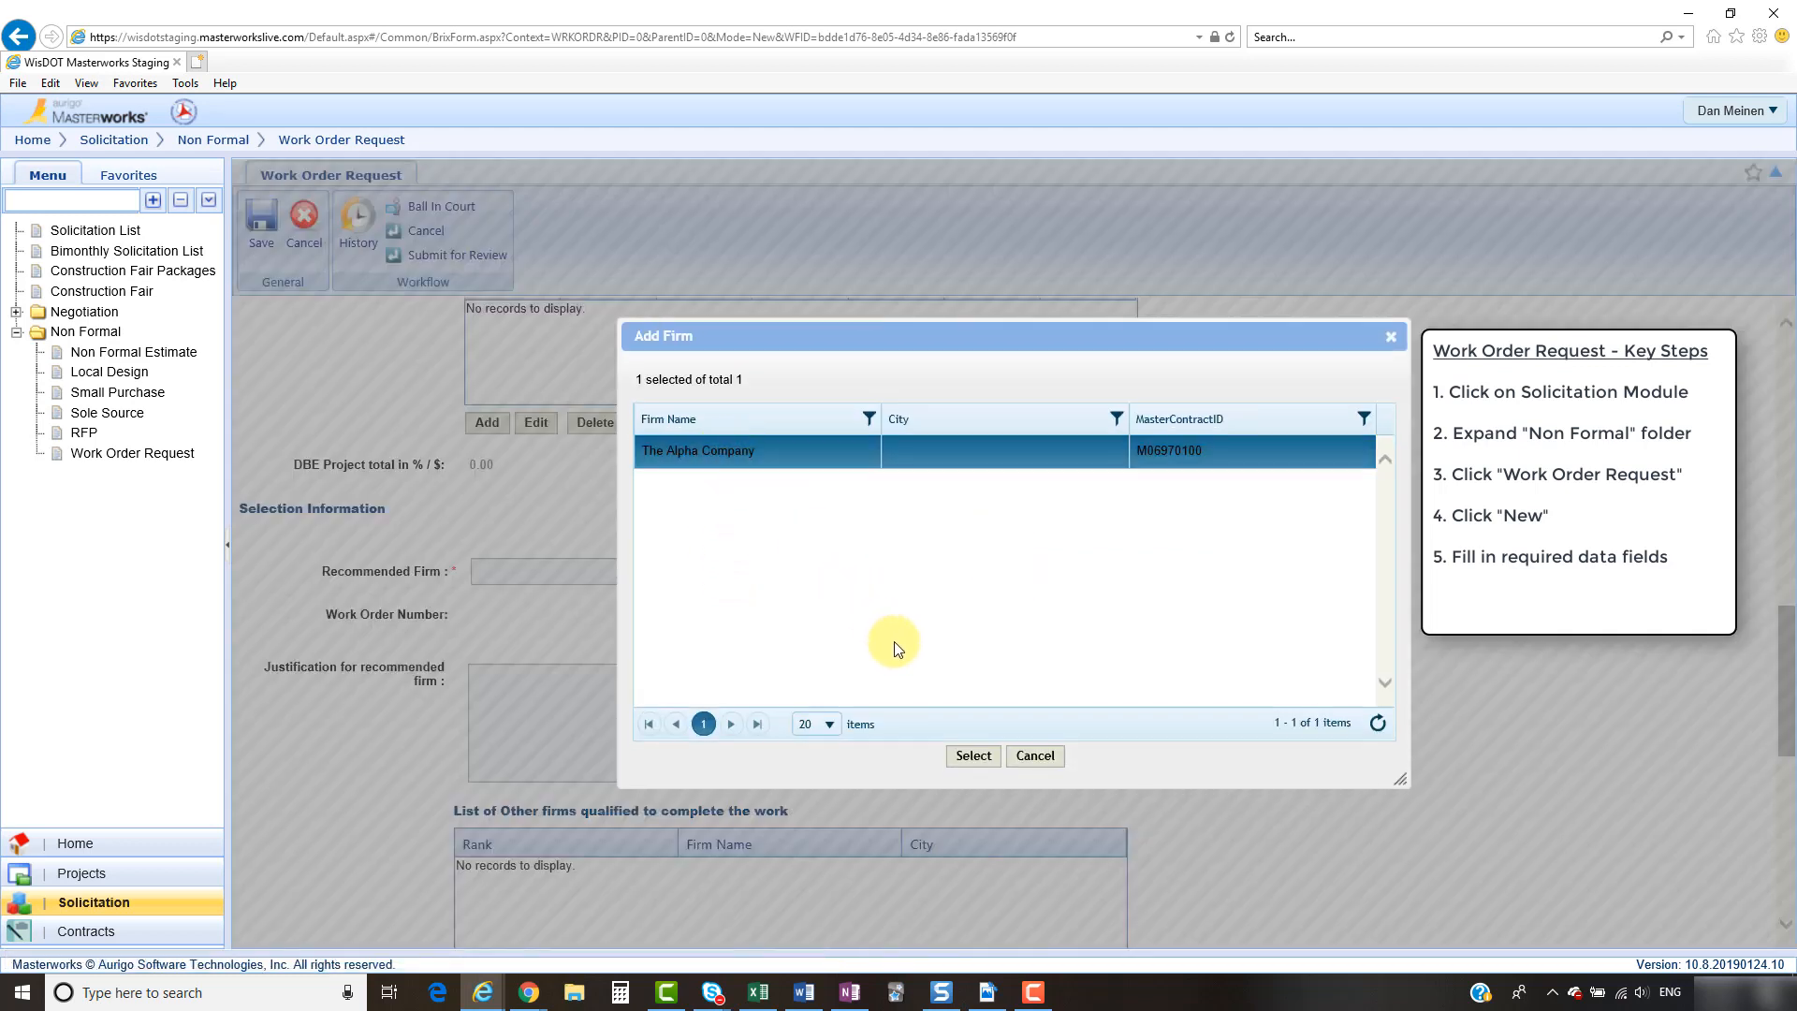
{"action": "left_click", "coordinate": [971, 756]}
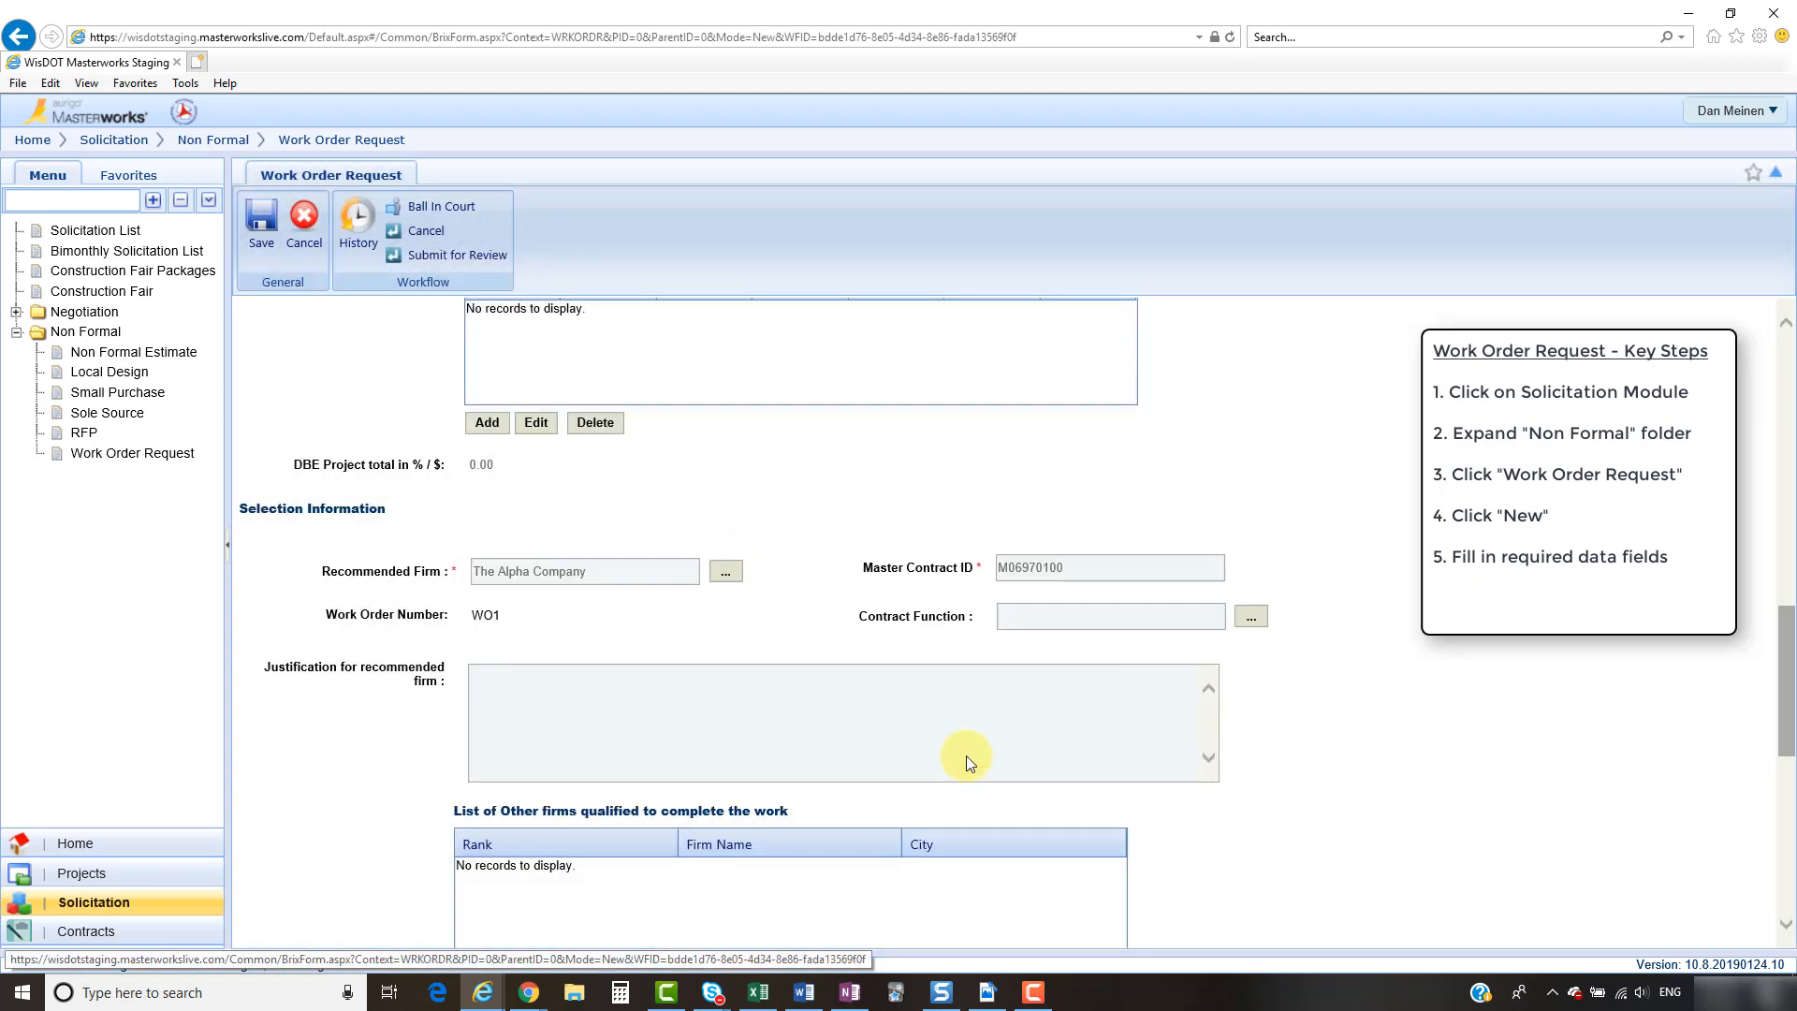
{"action": "left_click_drag", "start_coordinate": [1073, 576], "coordinate": [974, 573]}
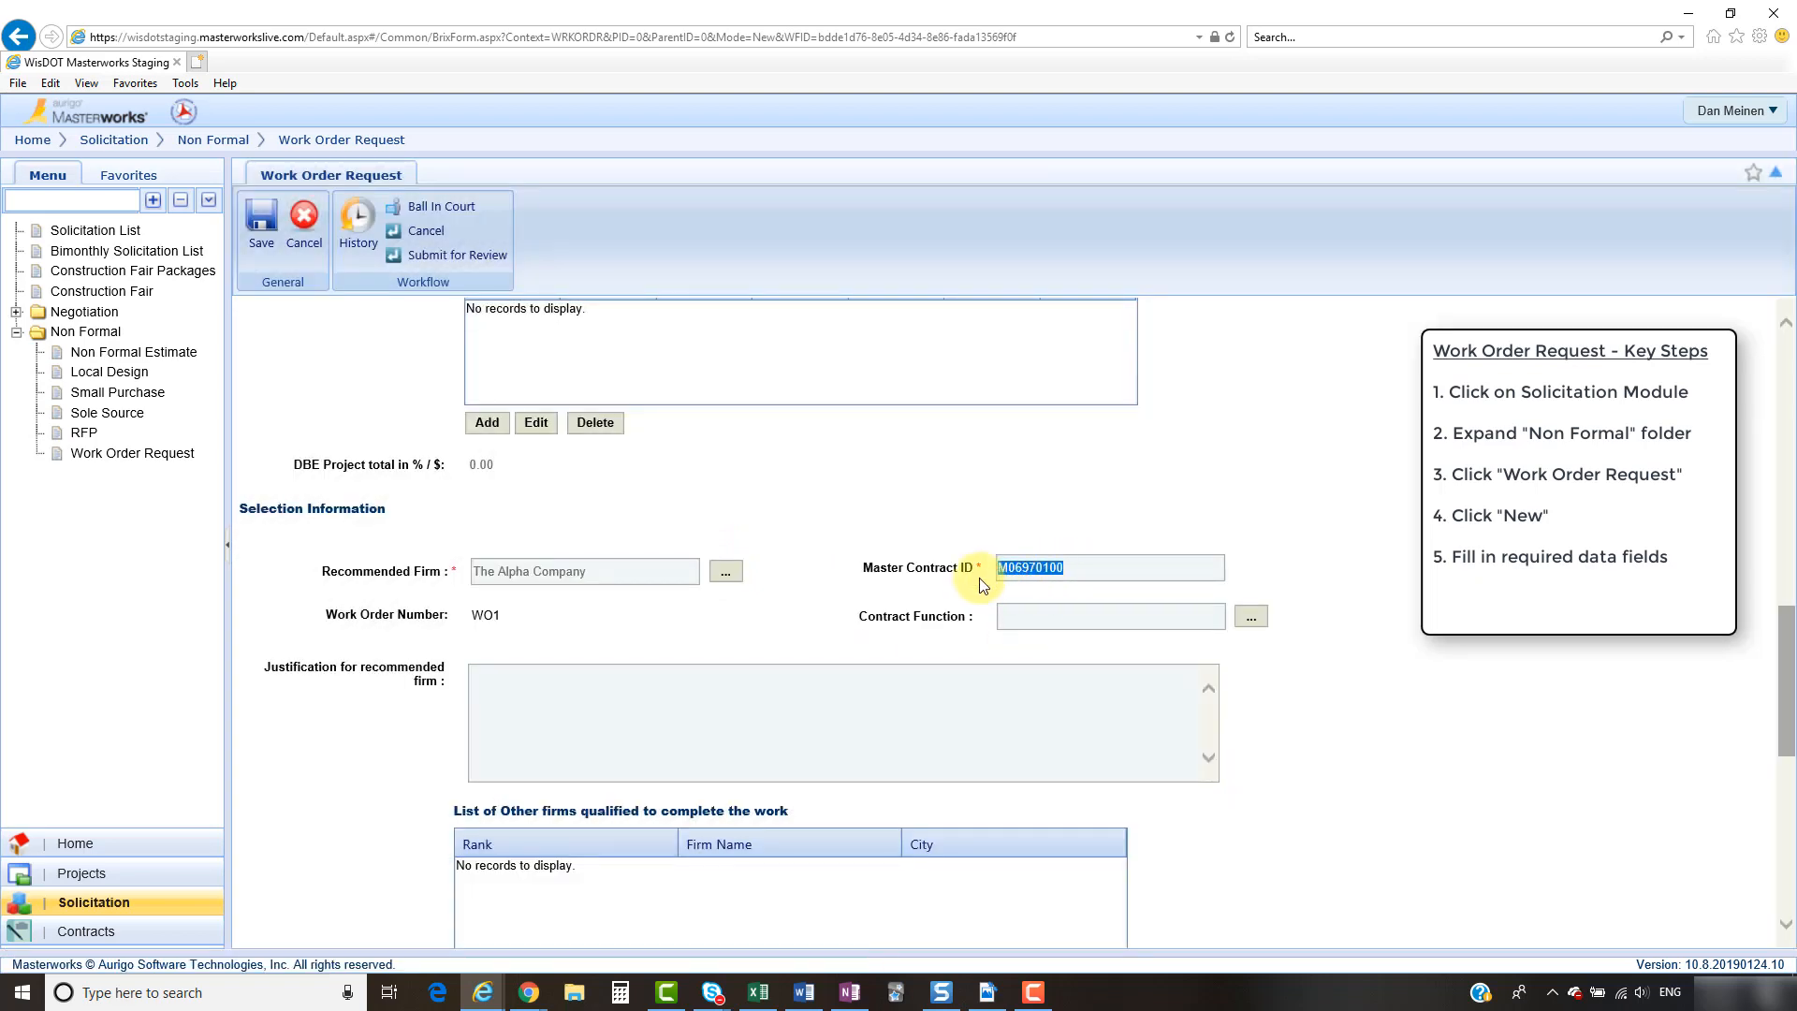
- Set the contract function to Design Services from the list of contract functions
{"action": "left_click", "coordinate": [1248, 620]}
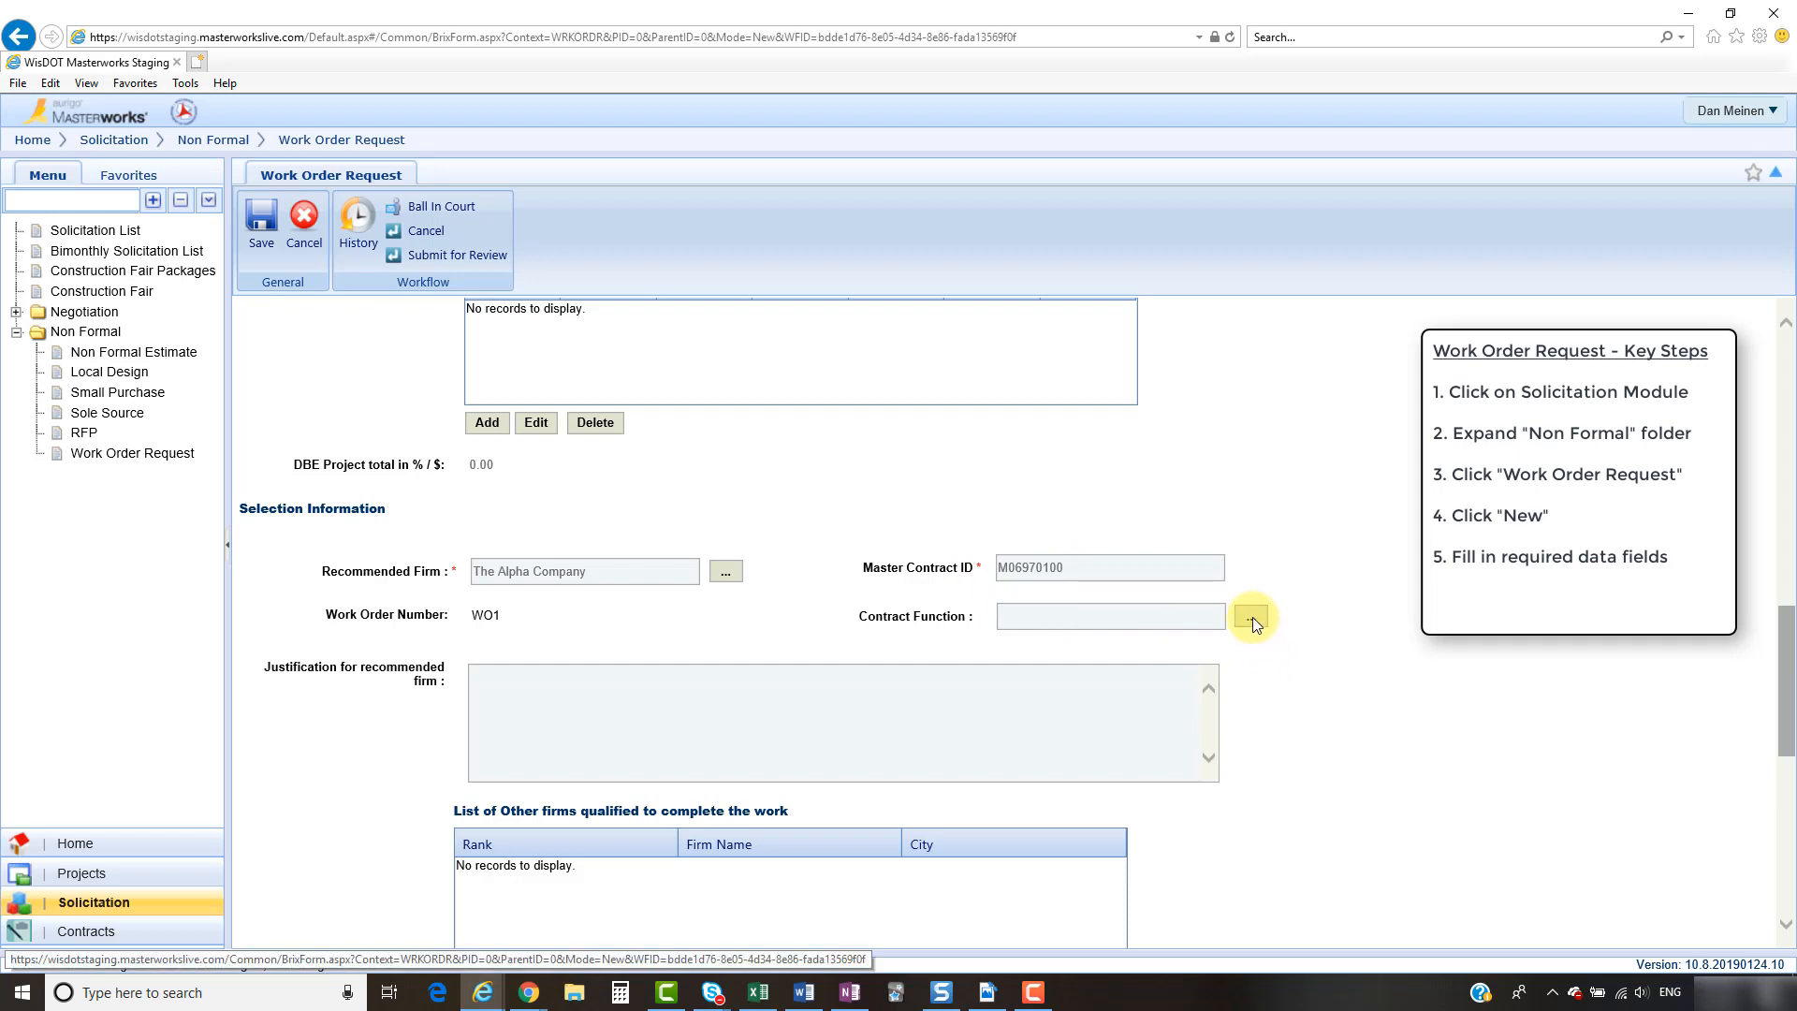
{"action": "left_click", "coordinate": [1252, 620]}
{"action": "left_click", "coordinate": [717, 492]}
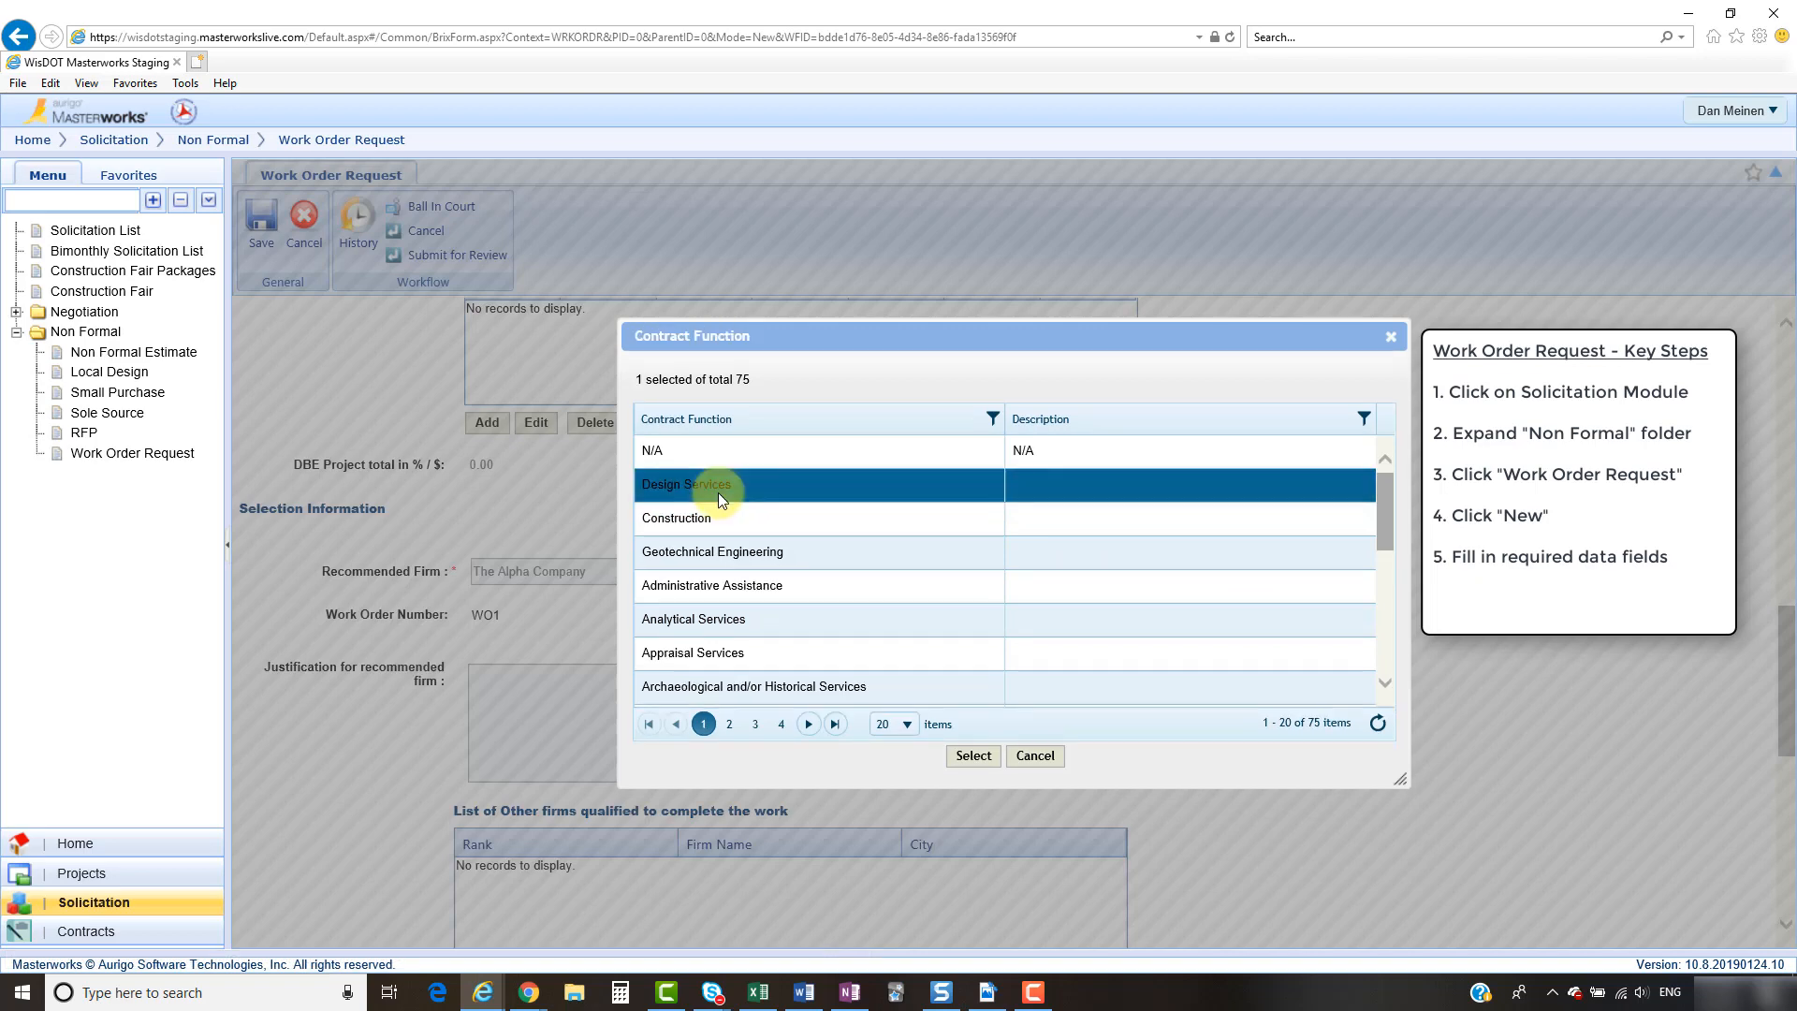
{"action": "left_click", "coordinate": [973, 755]}
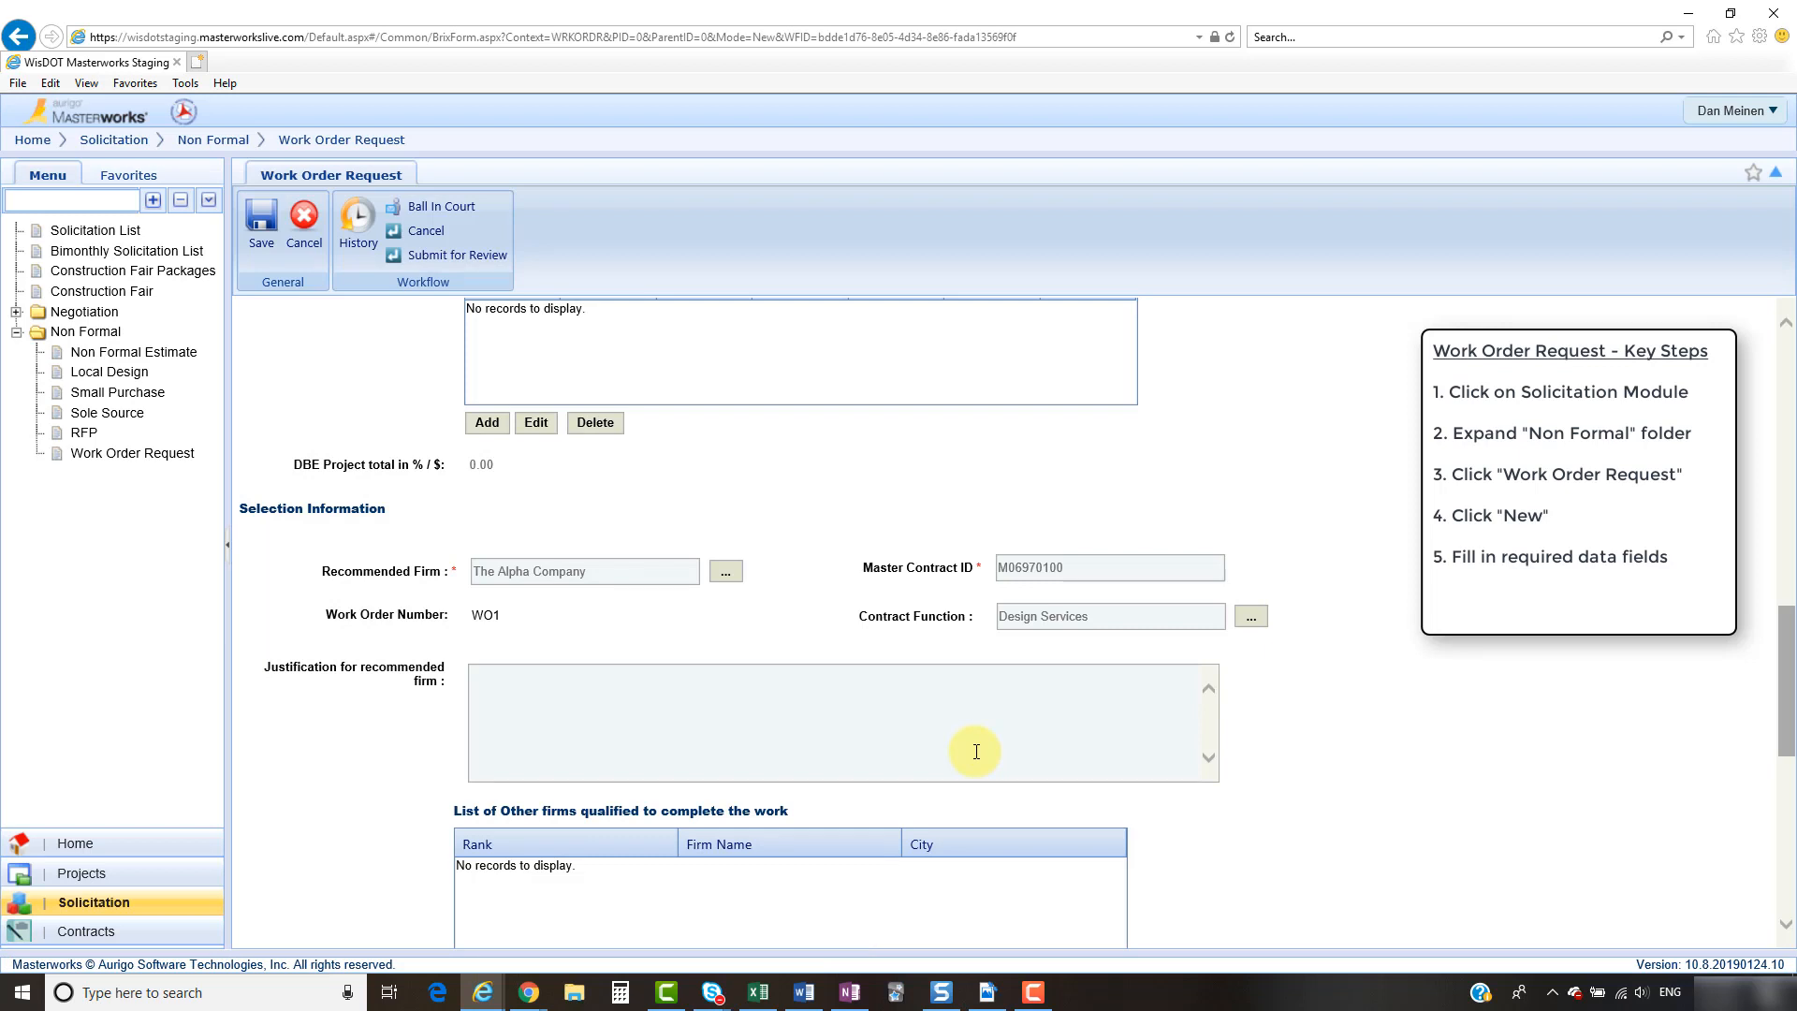
- Justify the recommended firm as familiar with this project's design, experienced in similar reports, qualified, and with capacity to complete the work in the timeframe requested
{"action": "left_click", "coordinate": [565, 696]}
{"action": "type", "text": "This firm is familiar with the design of this project and has completed similar reports for us in the past. They are qualified to complete the work and have the capacity to complete this work in the timeframe requested"}
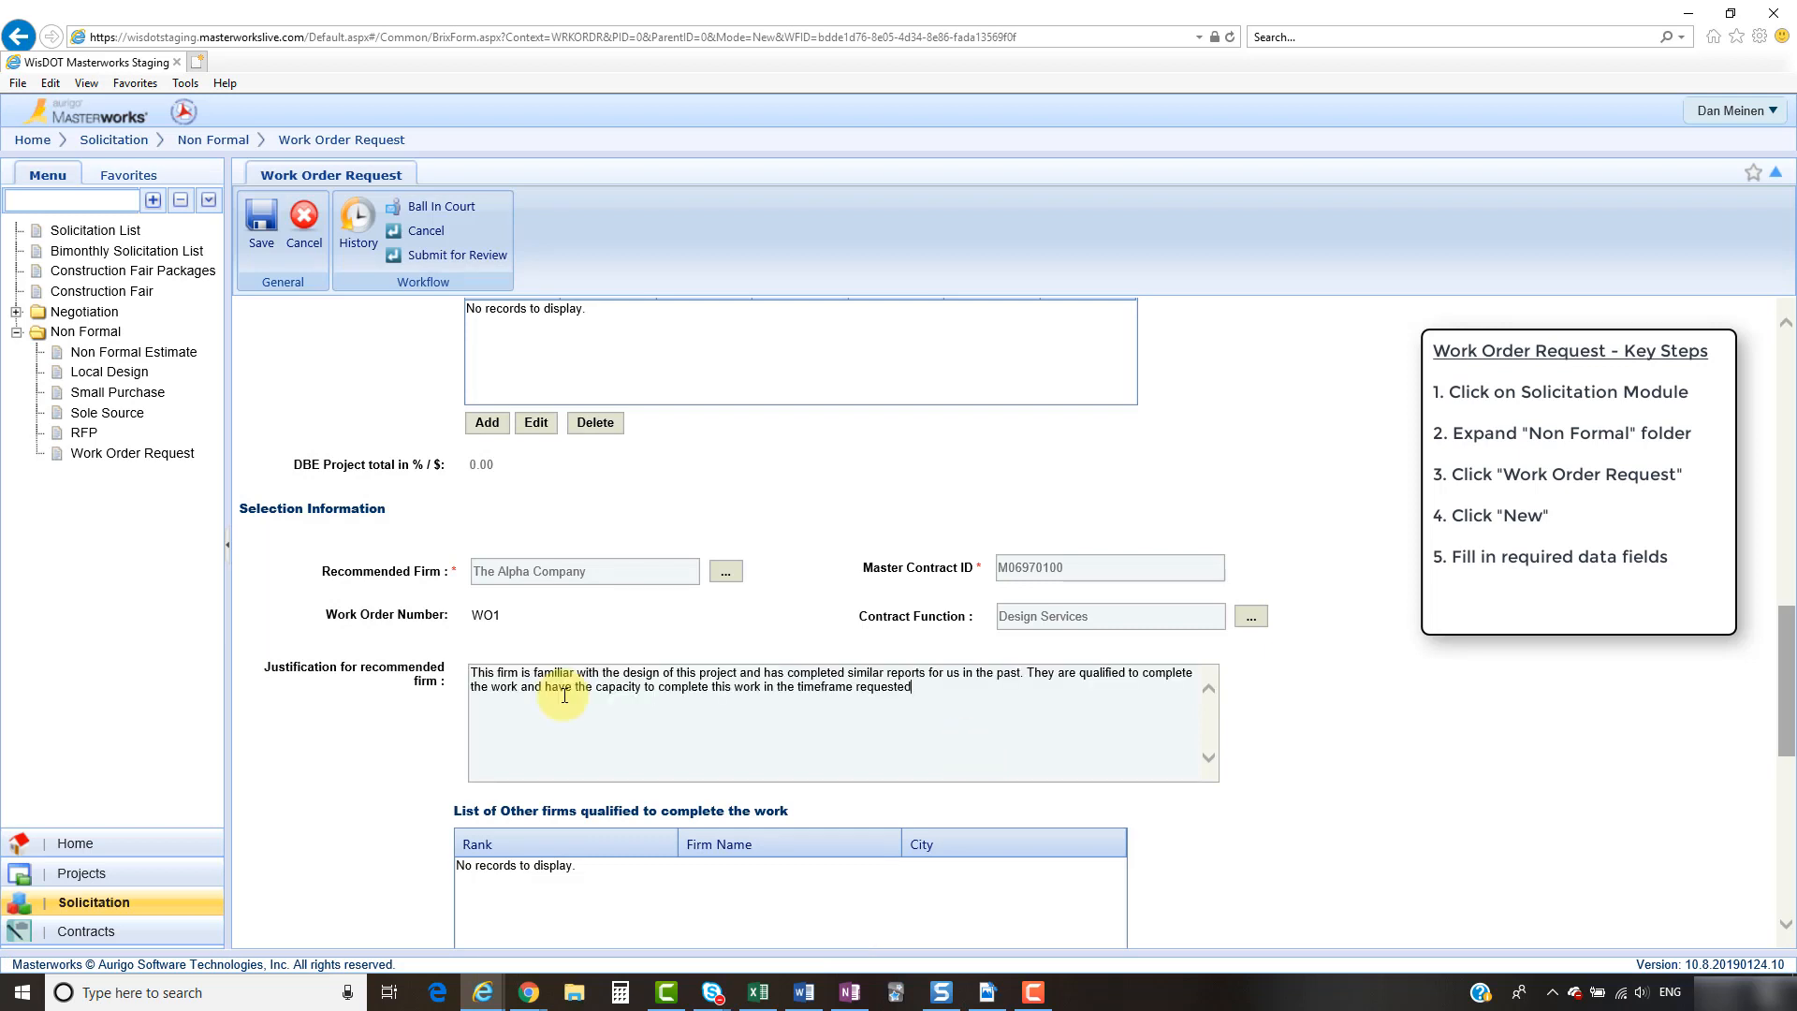
- Add The Beta Company and The Gamma Company to the list of other firms qualified to complete the work
{"action": "scroll", "coordinate": [381, 854], "scroll_direction": "down", "scroll_amount": 3}
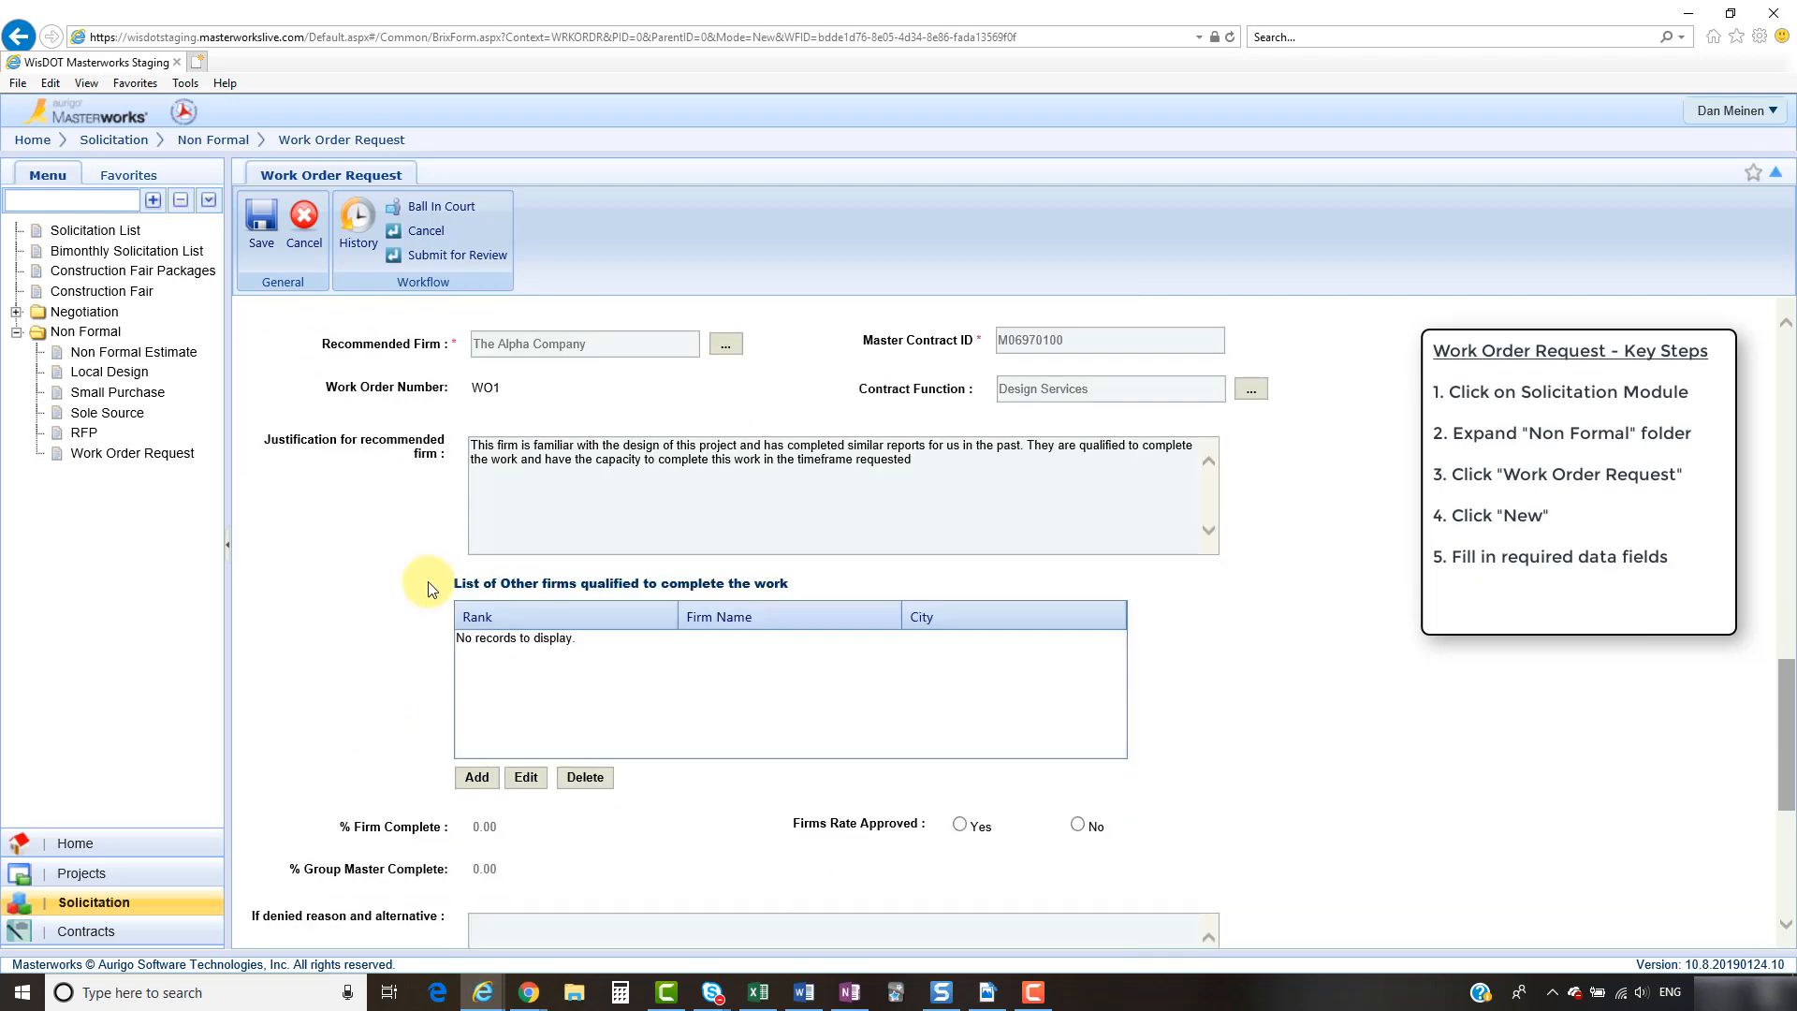
{"action": "left_click", "coordinate": [477, 777]}
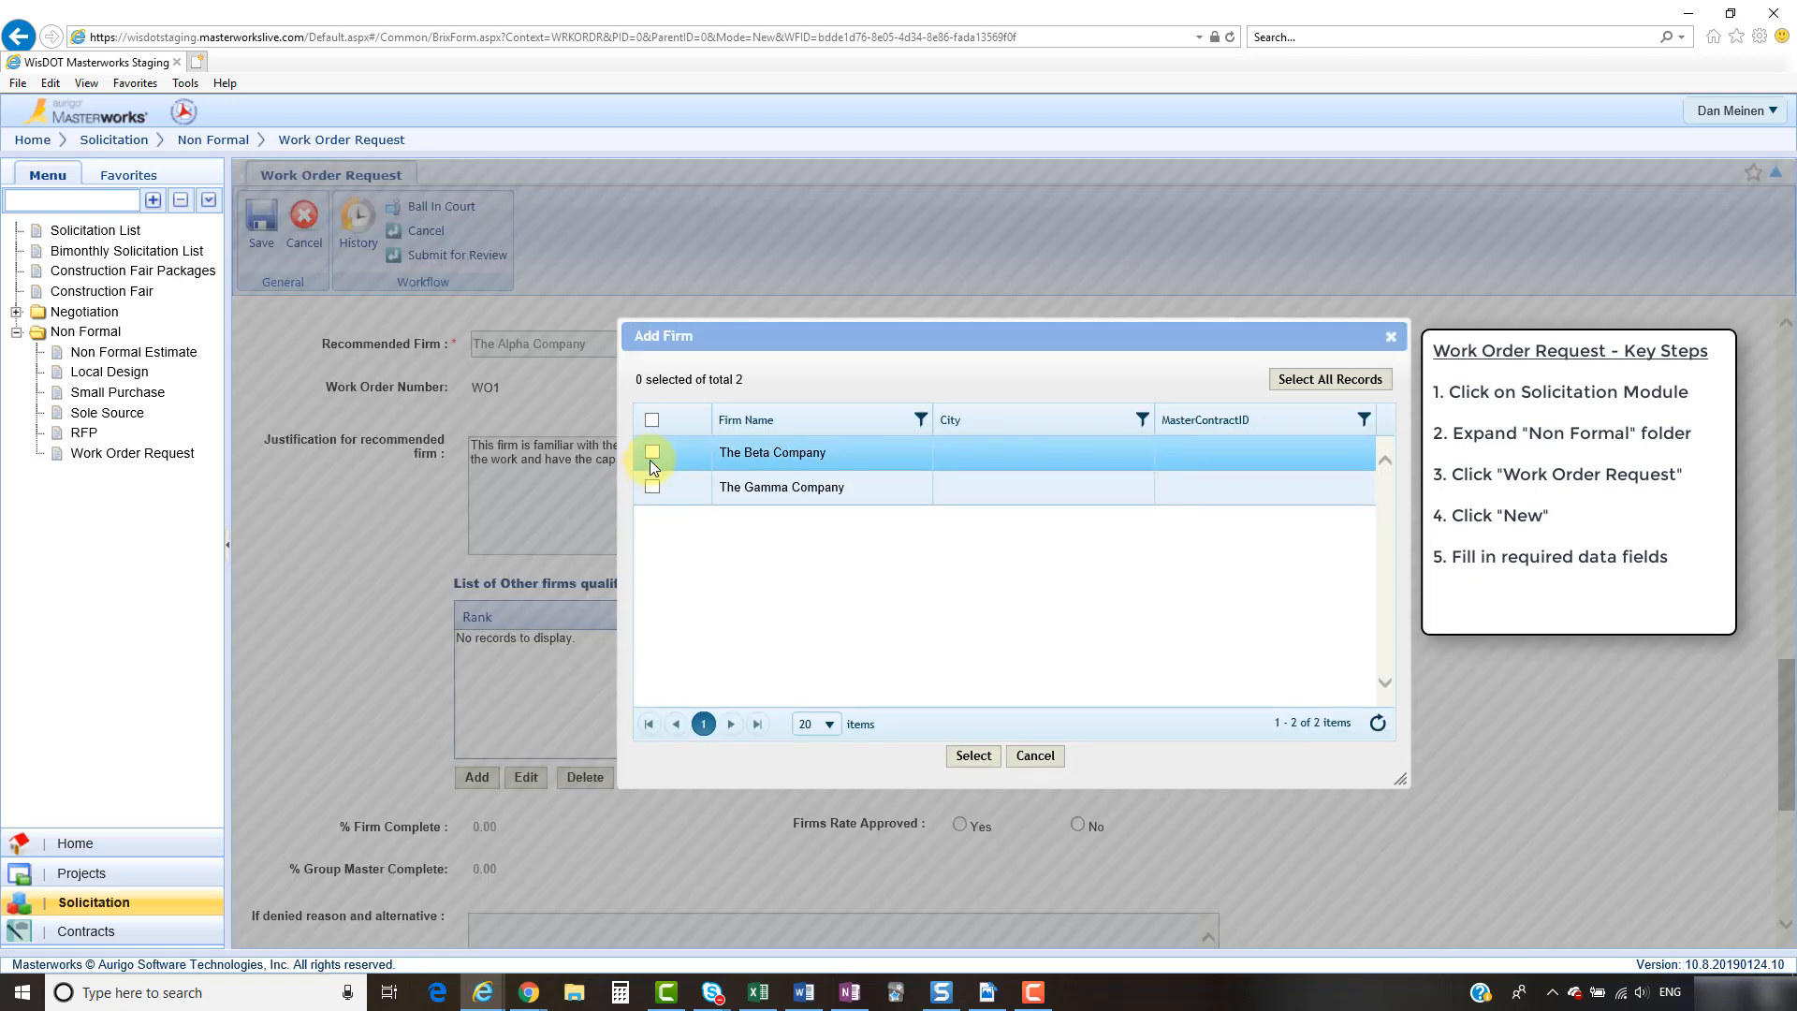
{"action": "left_click", "coordinate": [653, 454]}
{"action": "left_click", "coordinate": [654, 486]}
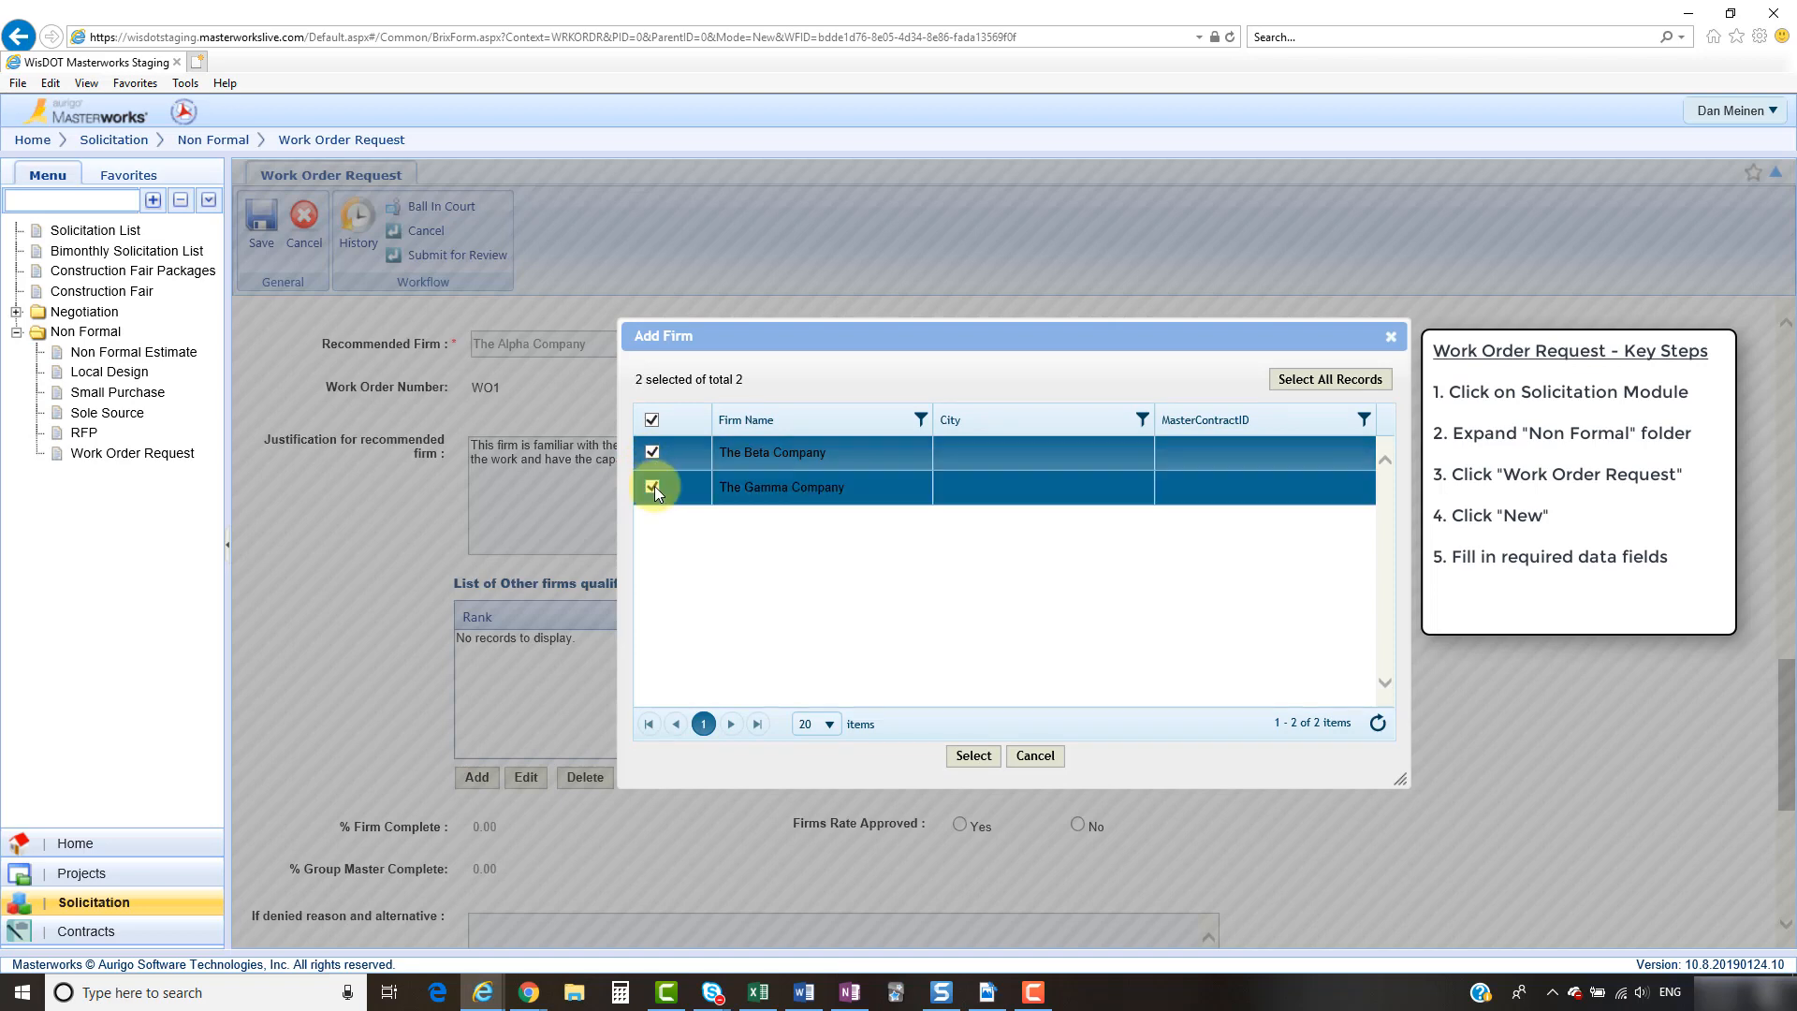
{"action": "left_click", "coordinate": [972, 758]}
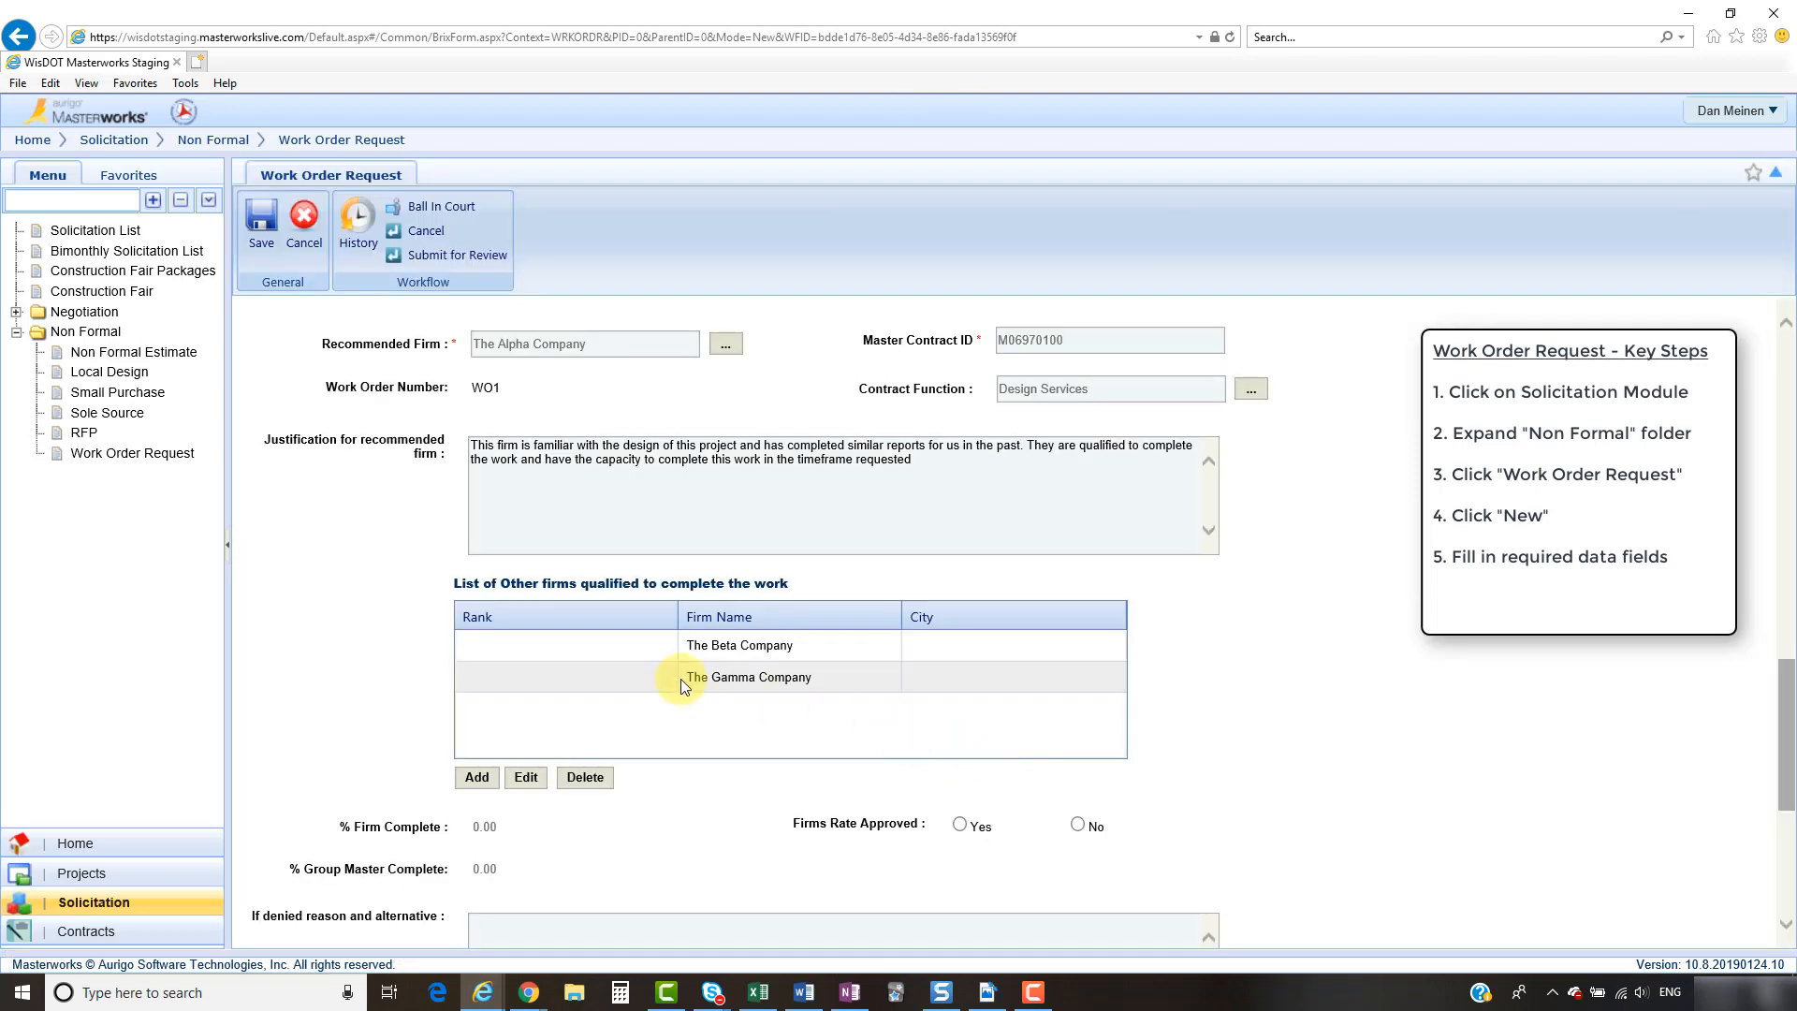
- Set The Beta Company's rank to 2 in the list of other qualified firms
{"action": "left_click", "coordinate": [569, 646]}
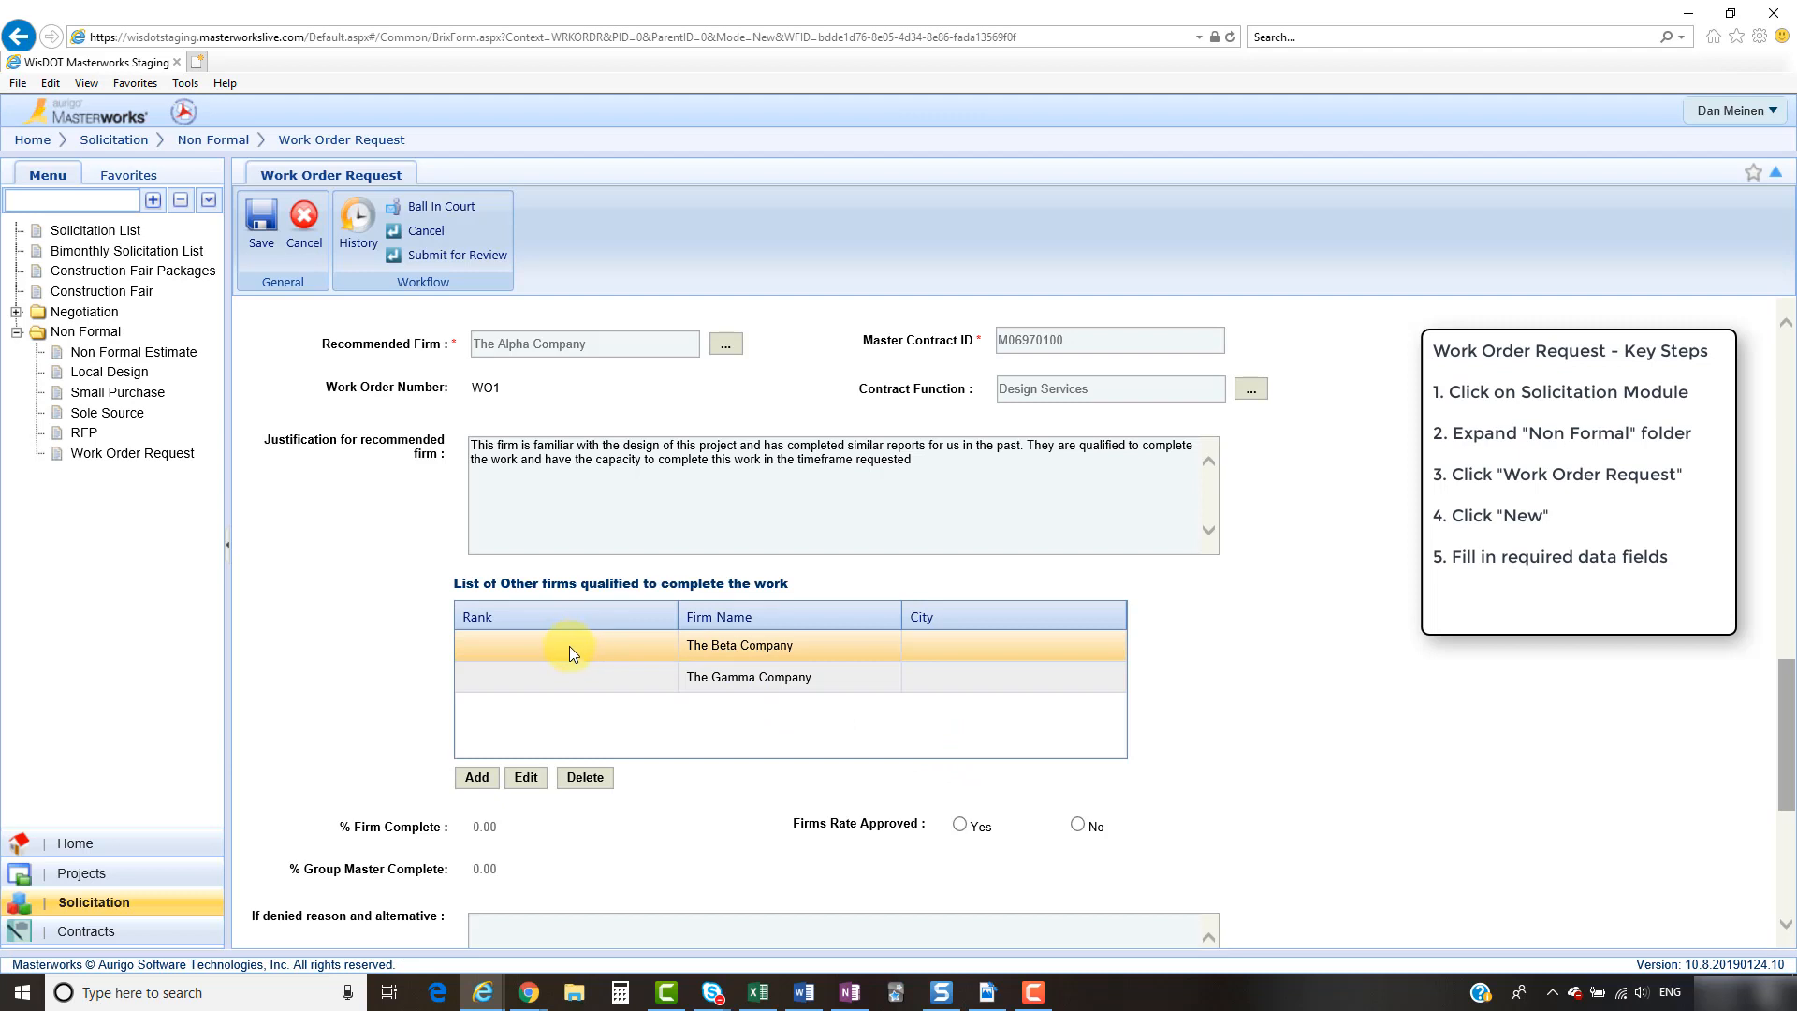
{"action": "left_click", "coordinate": [524, 778]}
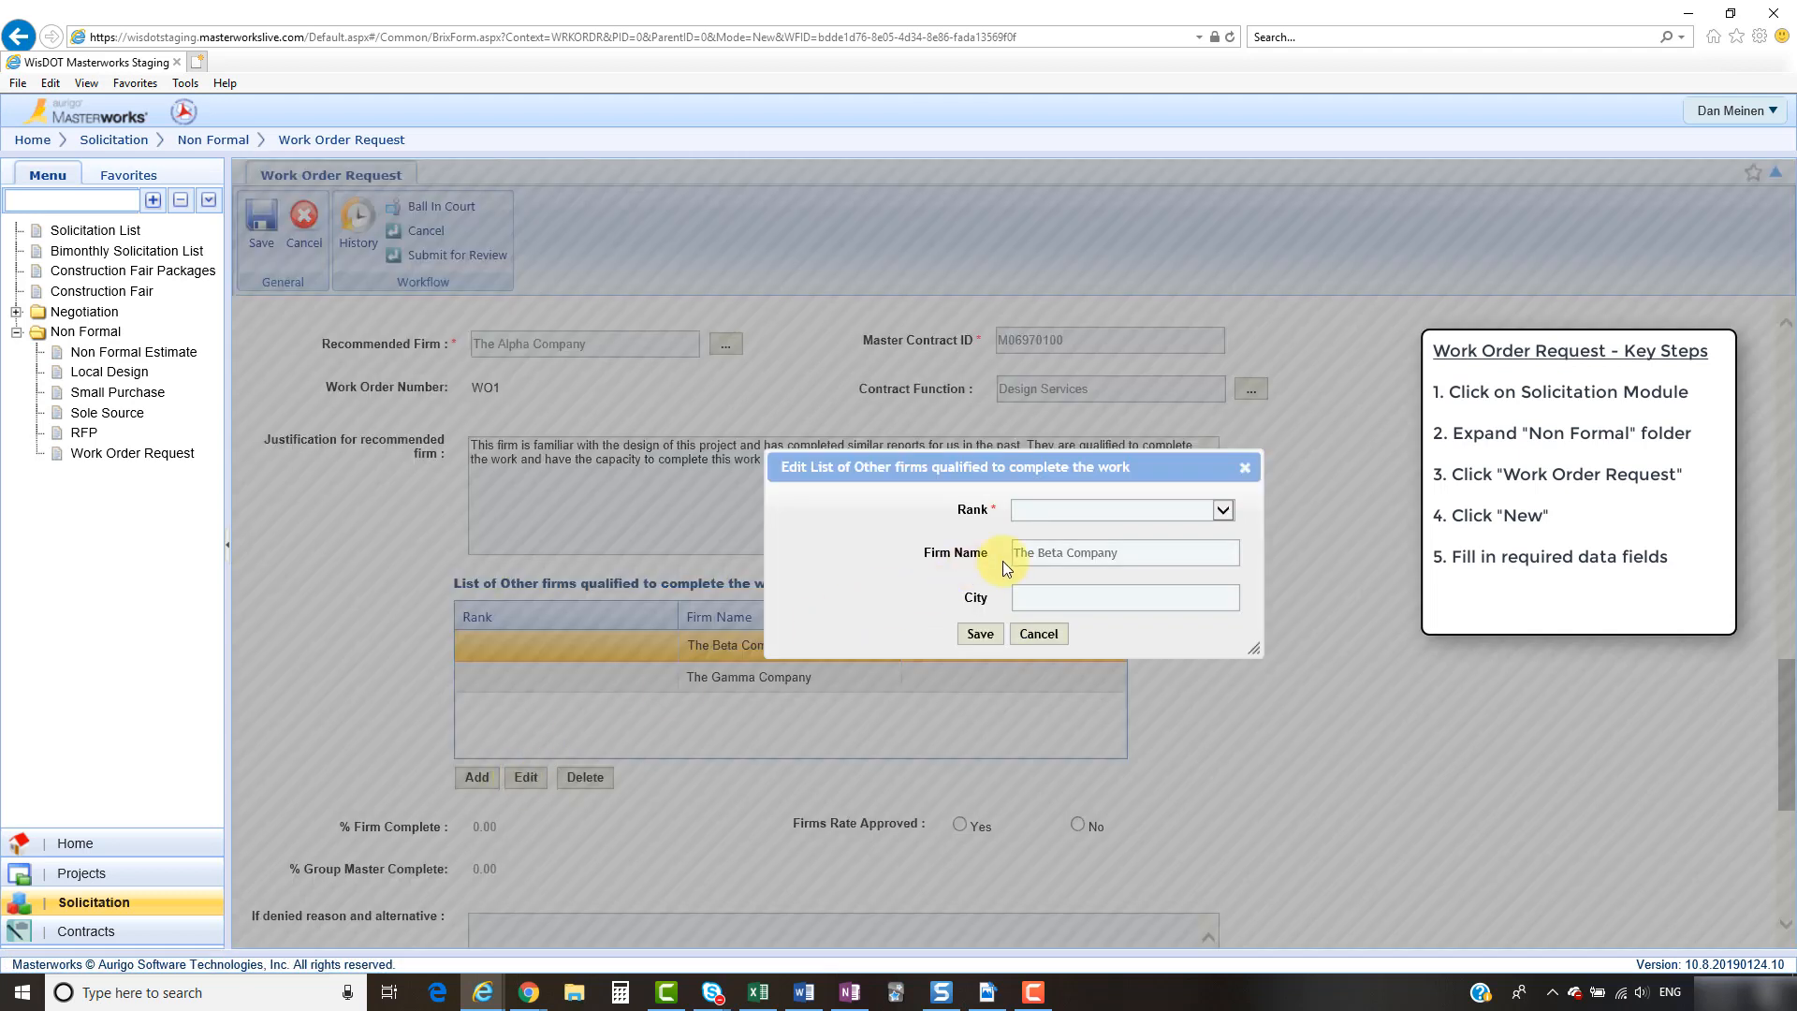
{"action": "left_click", "coordinate": [1086, 513]}
{"action": "left_click", "coordinate": [1037, 527]}
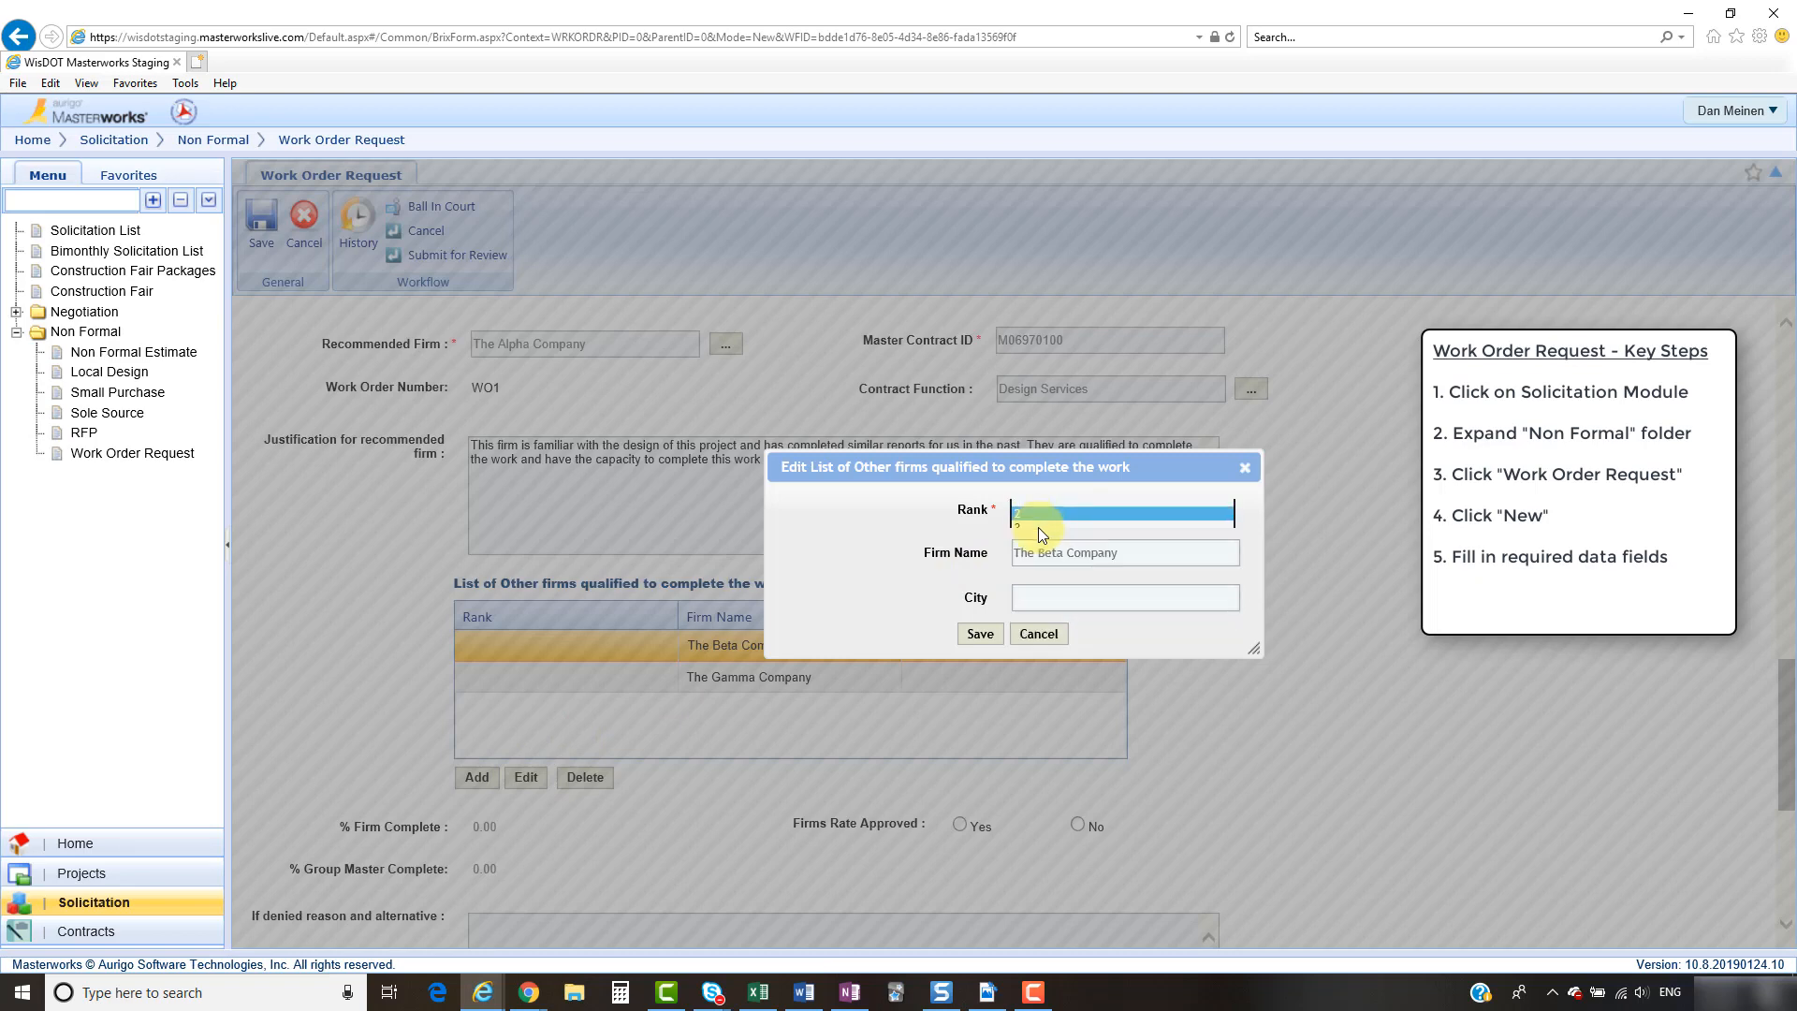
{"action": "left_click", "coordinate": [981, 634]}
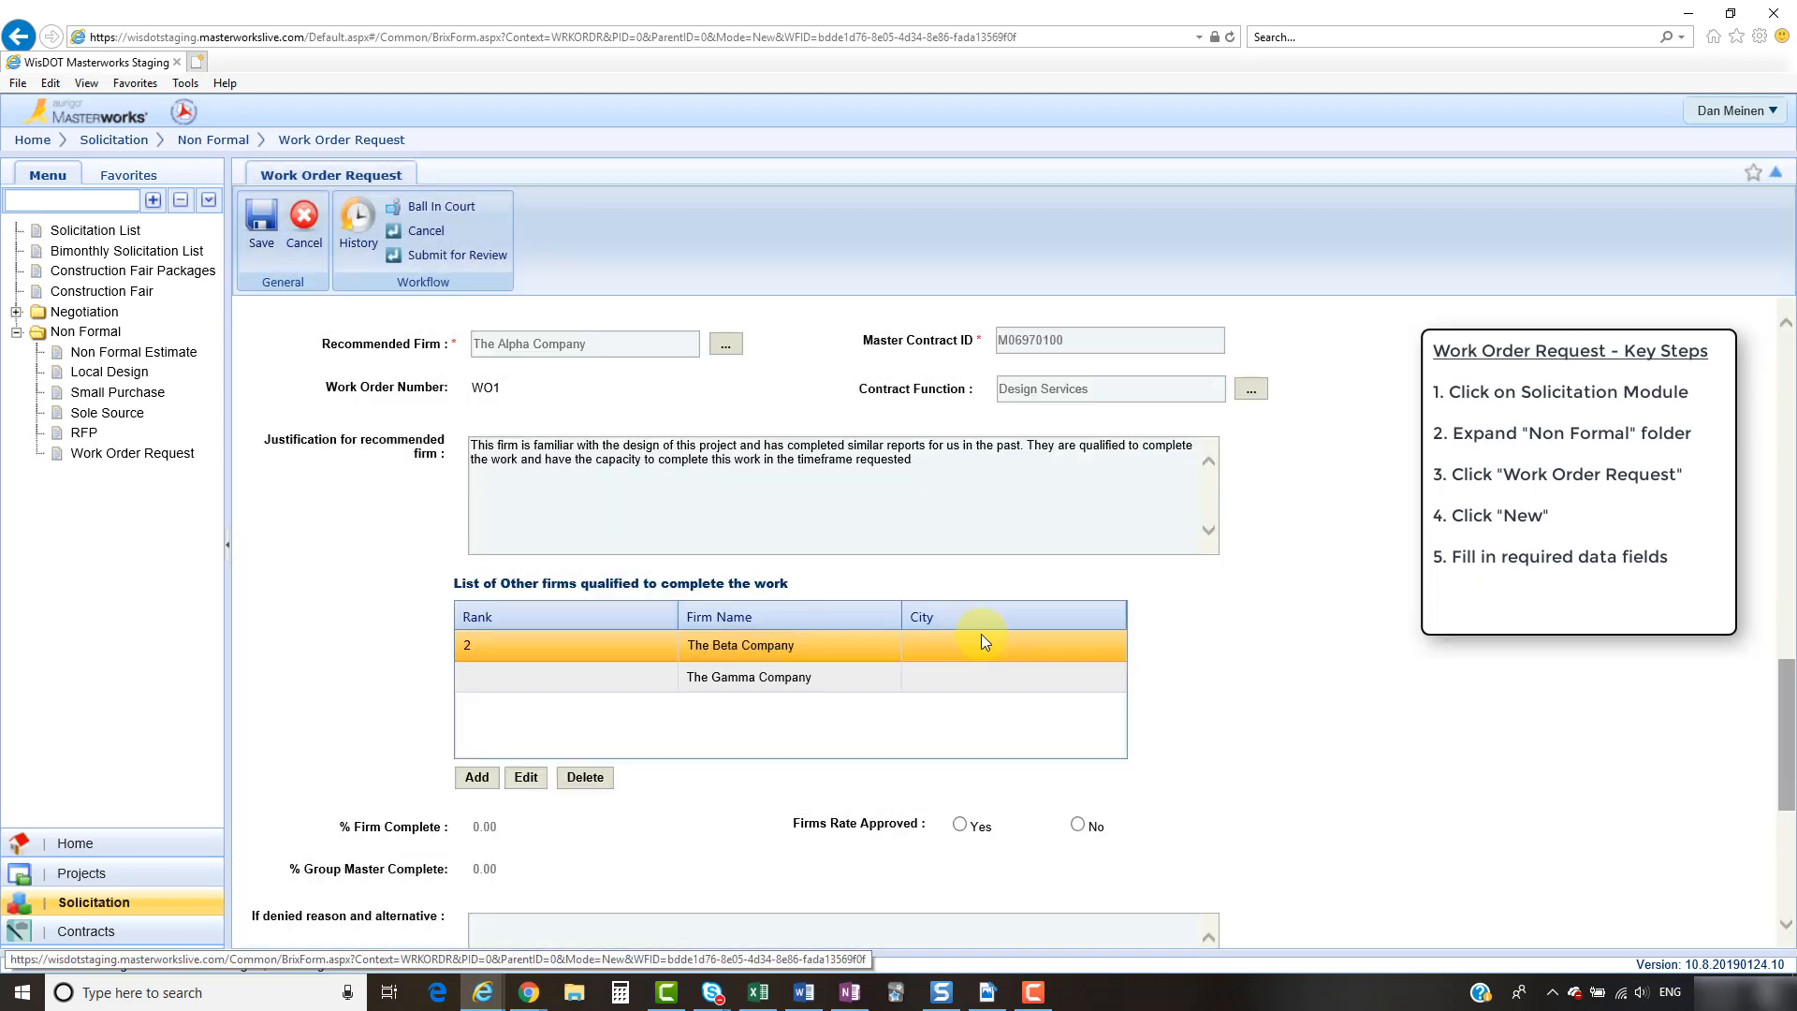
- Set The Gamma Company's rank to 3 in the list of other qualified firms and answer Yes for Firms Rate Approved
{"action": "left_click", "coordinate": [588, 686]}
{"action": "left_click", "coordinate": [520, 777]}
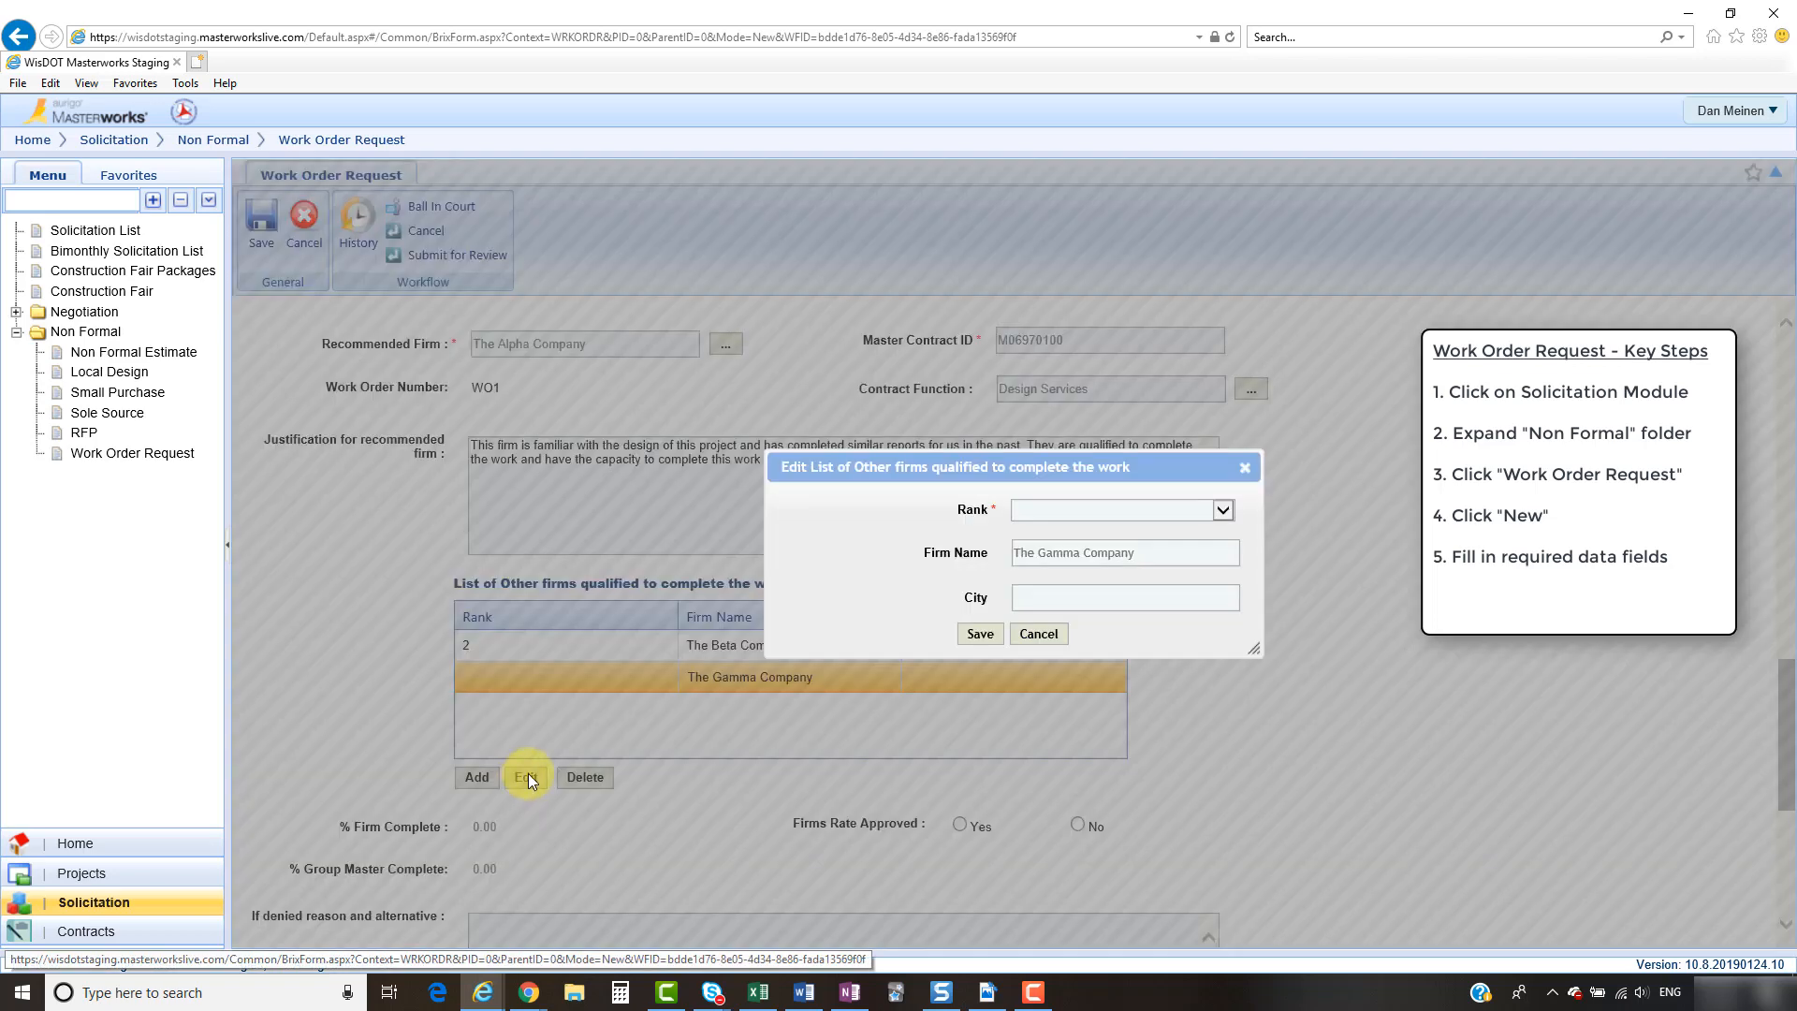
{"action": "left_click", "coordinate": [1057, 540]}
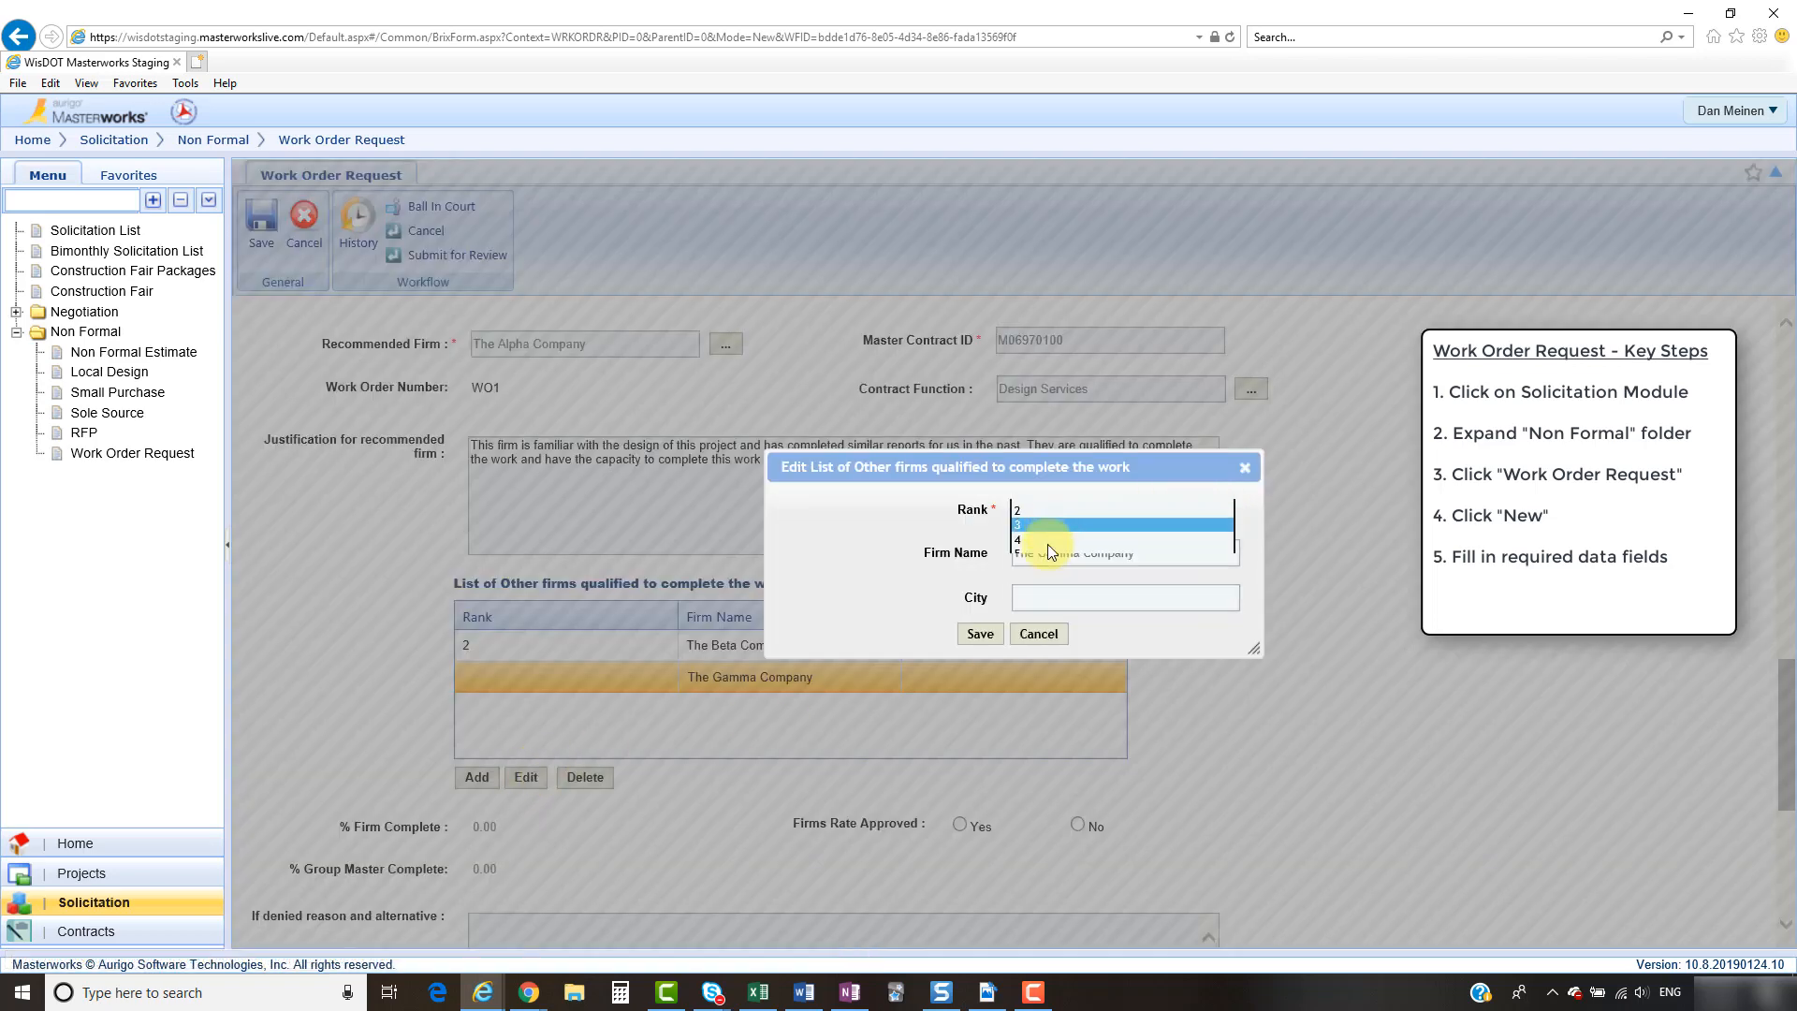
{"action": "left_click", "coordinate": [982, 633]}
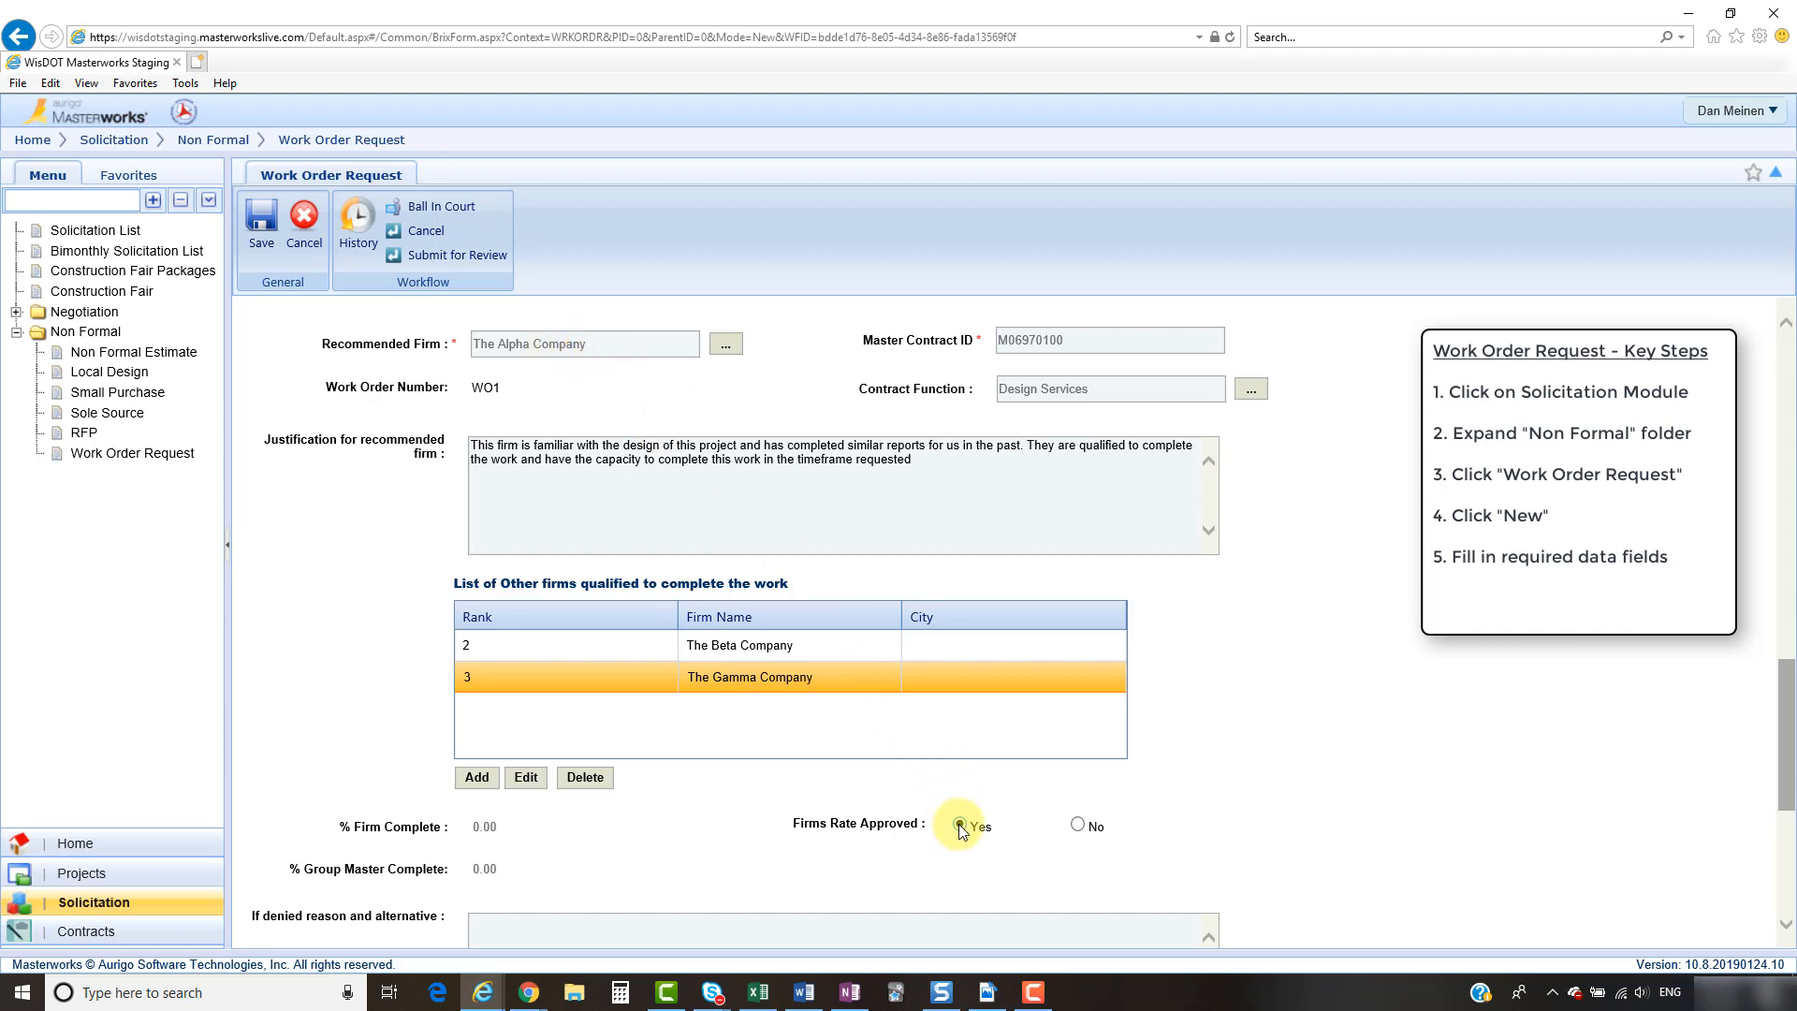
- Review the entered data across the whole form and save the work order request
{"action": "scroll", "coordinate": [1359, 794], "scroll_direction": "down", "scroll_amount": 3}
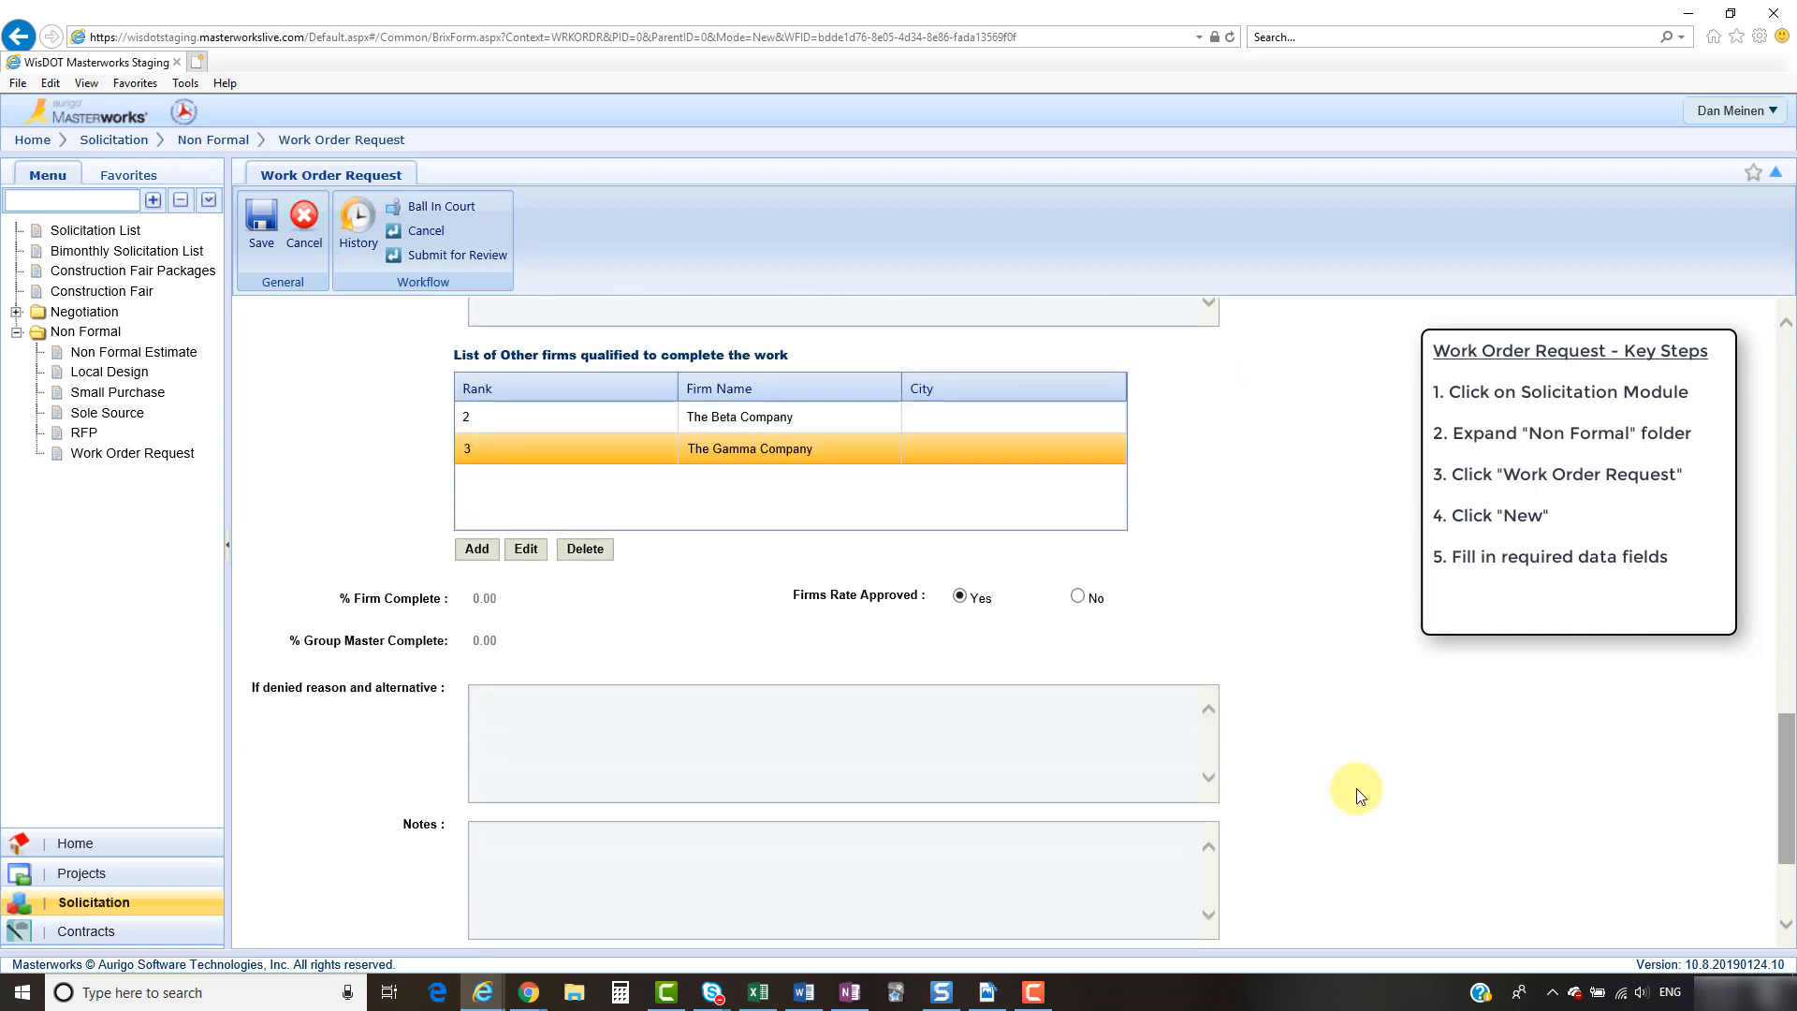
{"action": "scroll", "coordinate": [1360, 793], "scroll_direction": "down", "scroll_amount": 3}
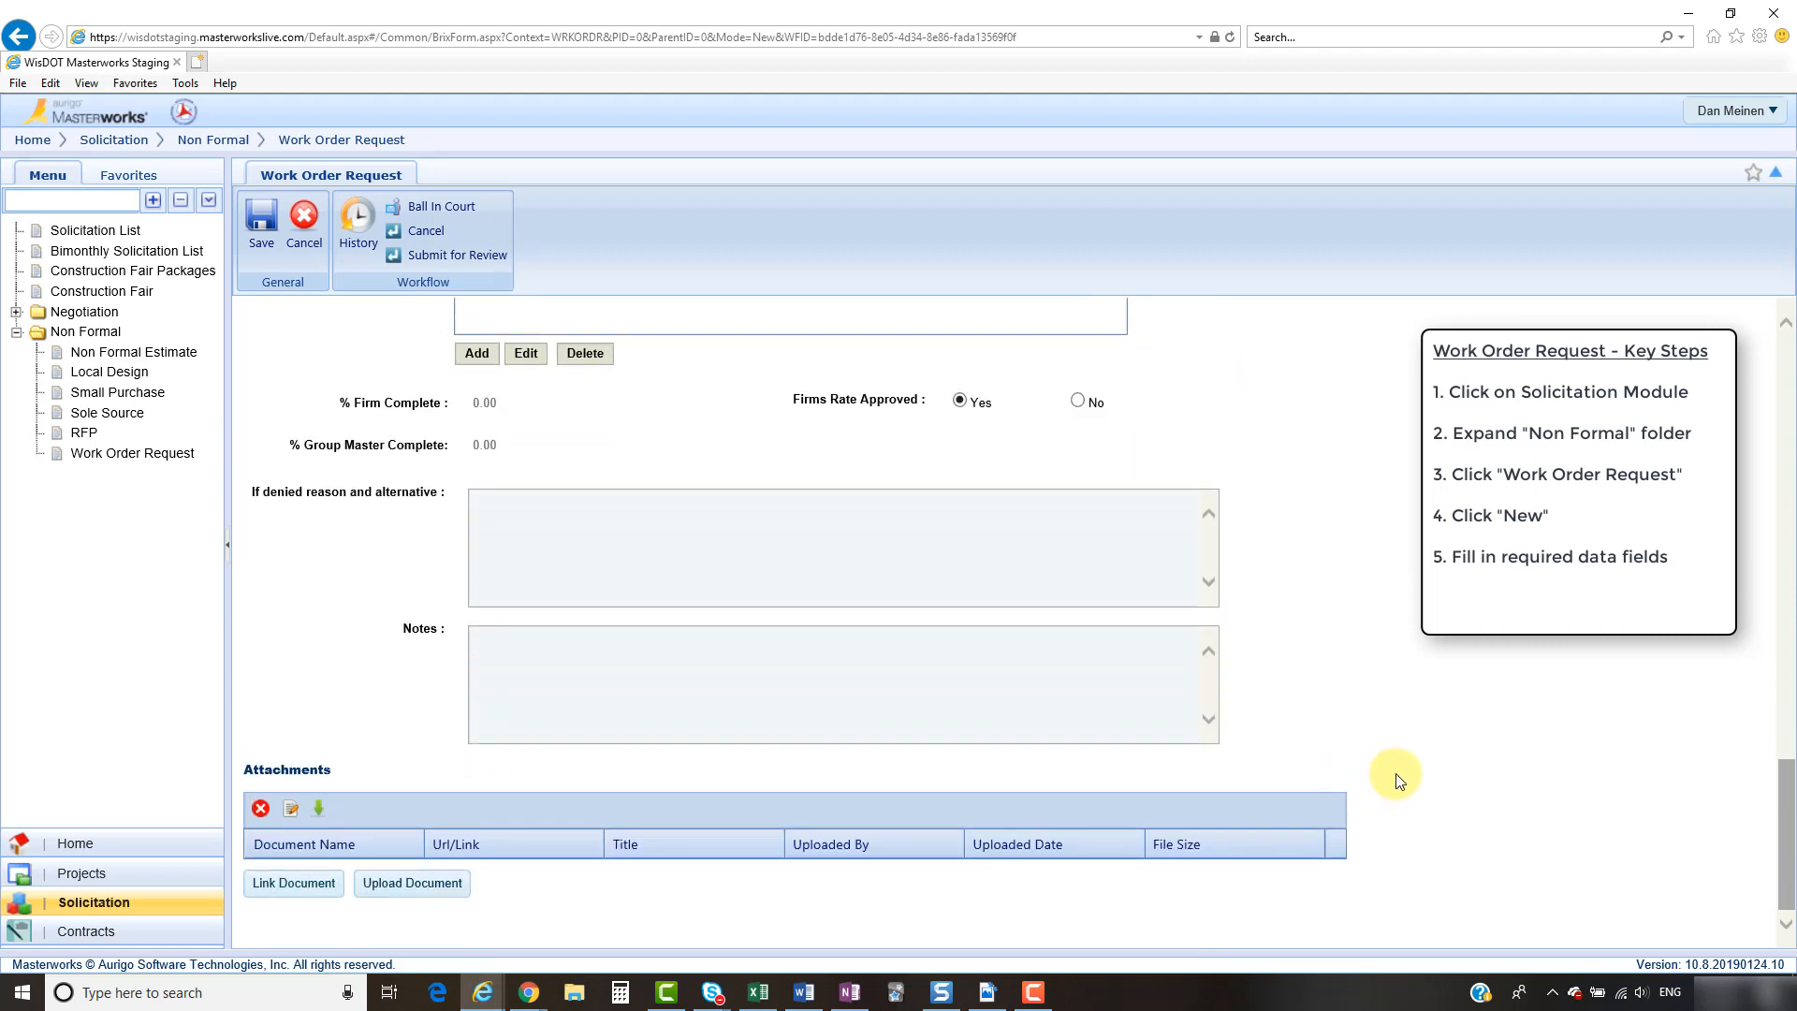
{"action": "scroll", "coordinate": [1399, 779], "scroll_direction": "up", "scroll_amount": 20}
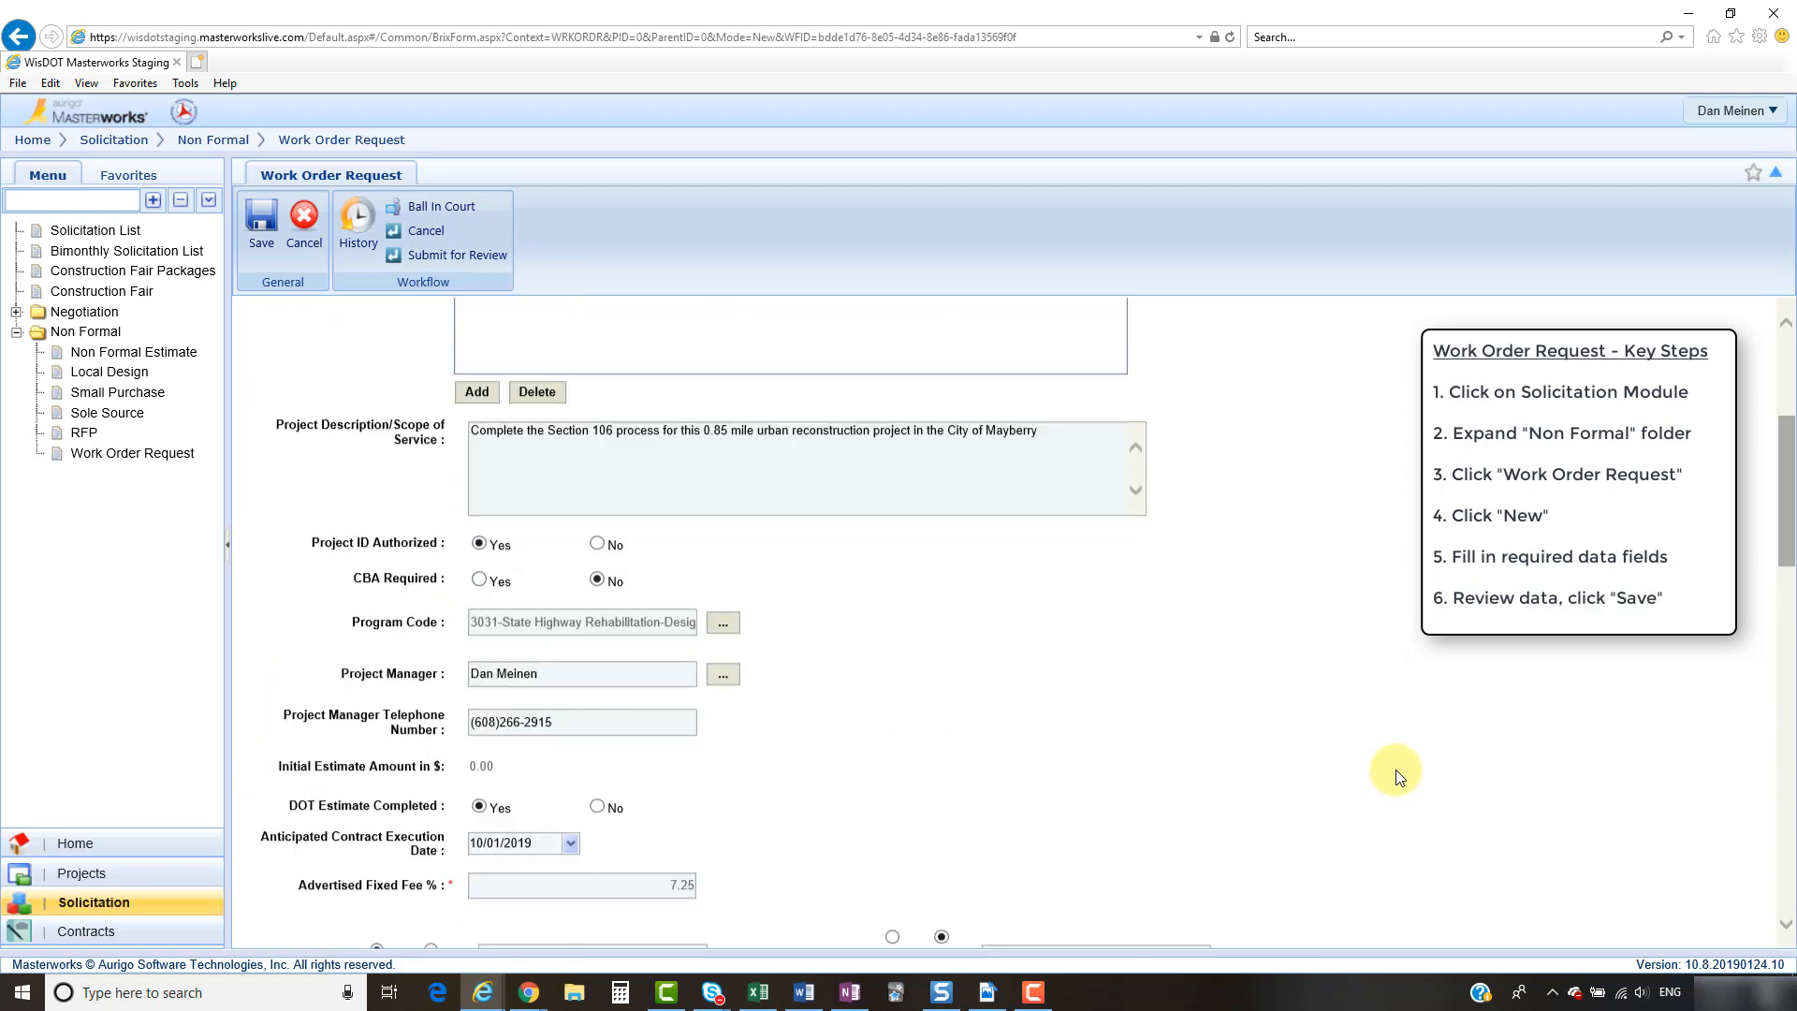
{"action": "scroll", "coordinate": [1398, 778], "scroll_direction": "up", "scroll_amount": 5}
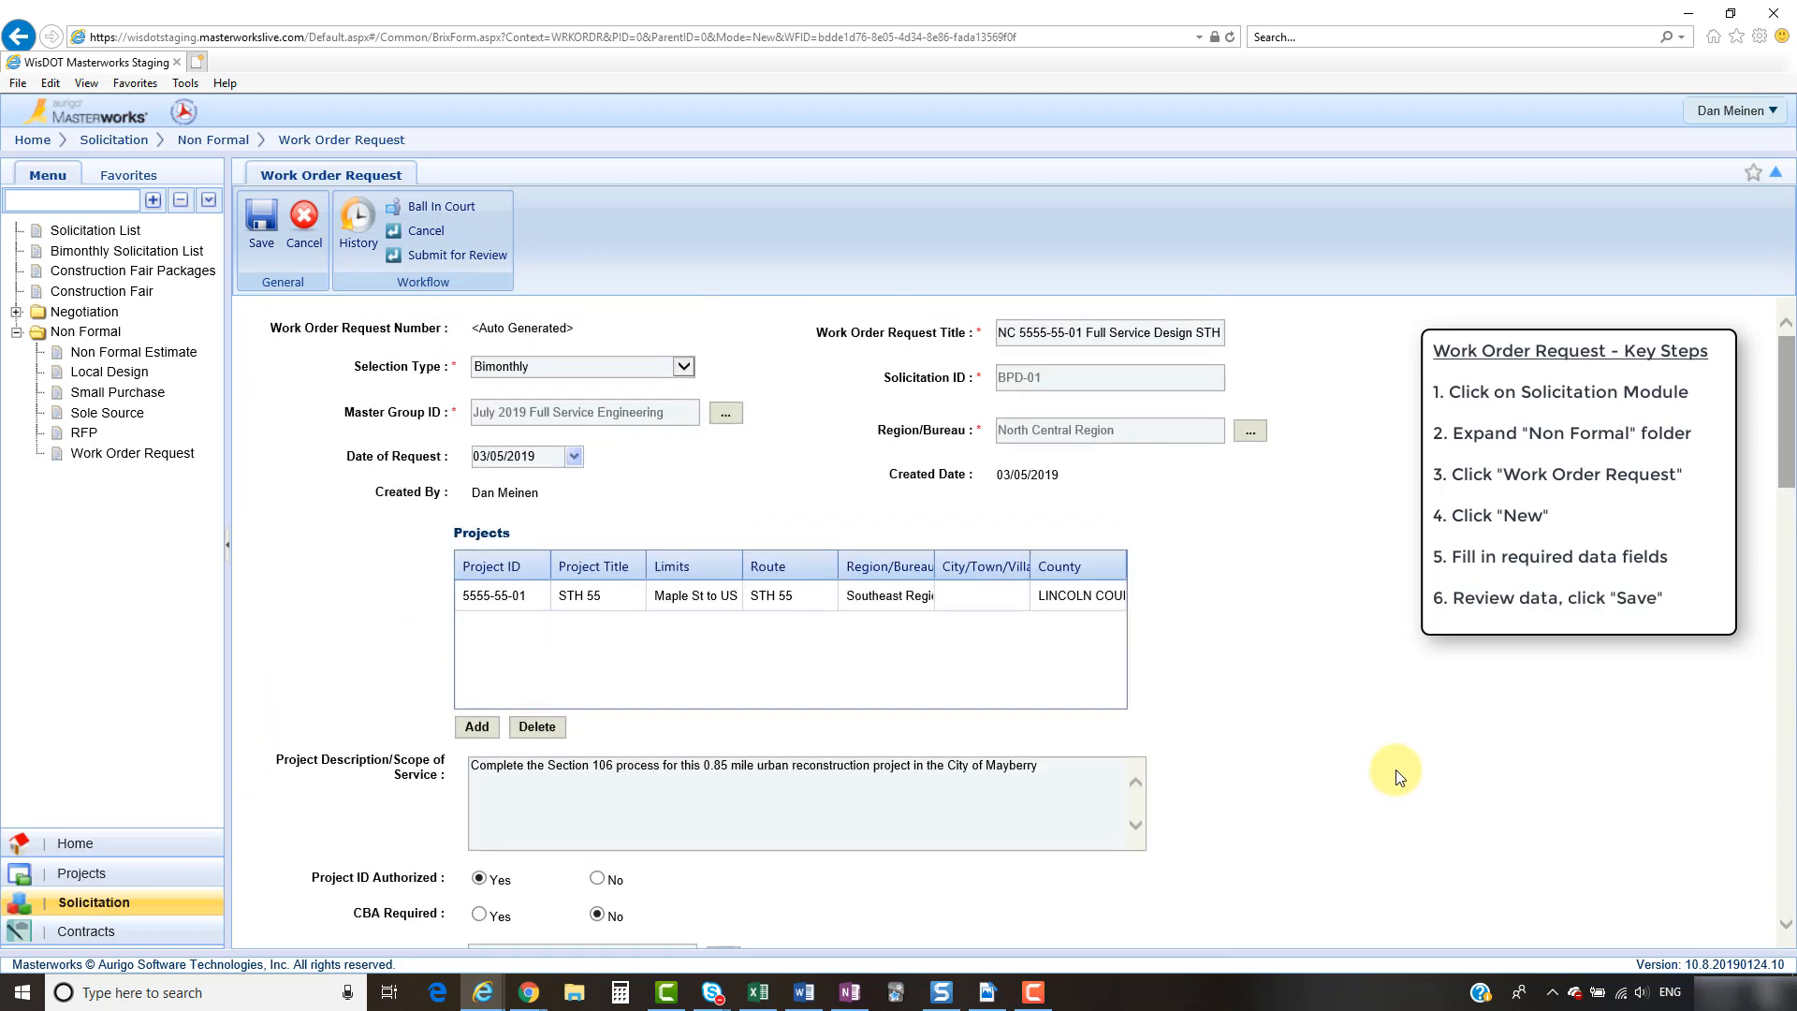
{"action": "left_click", "coordinate": [260, 223]}
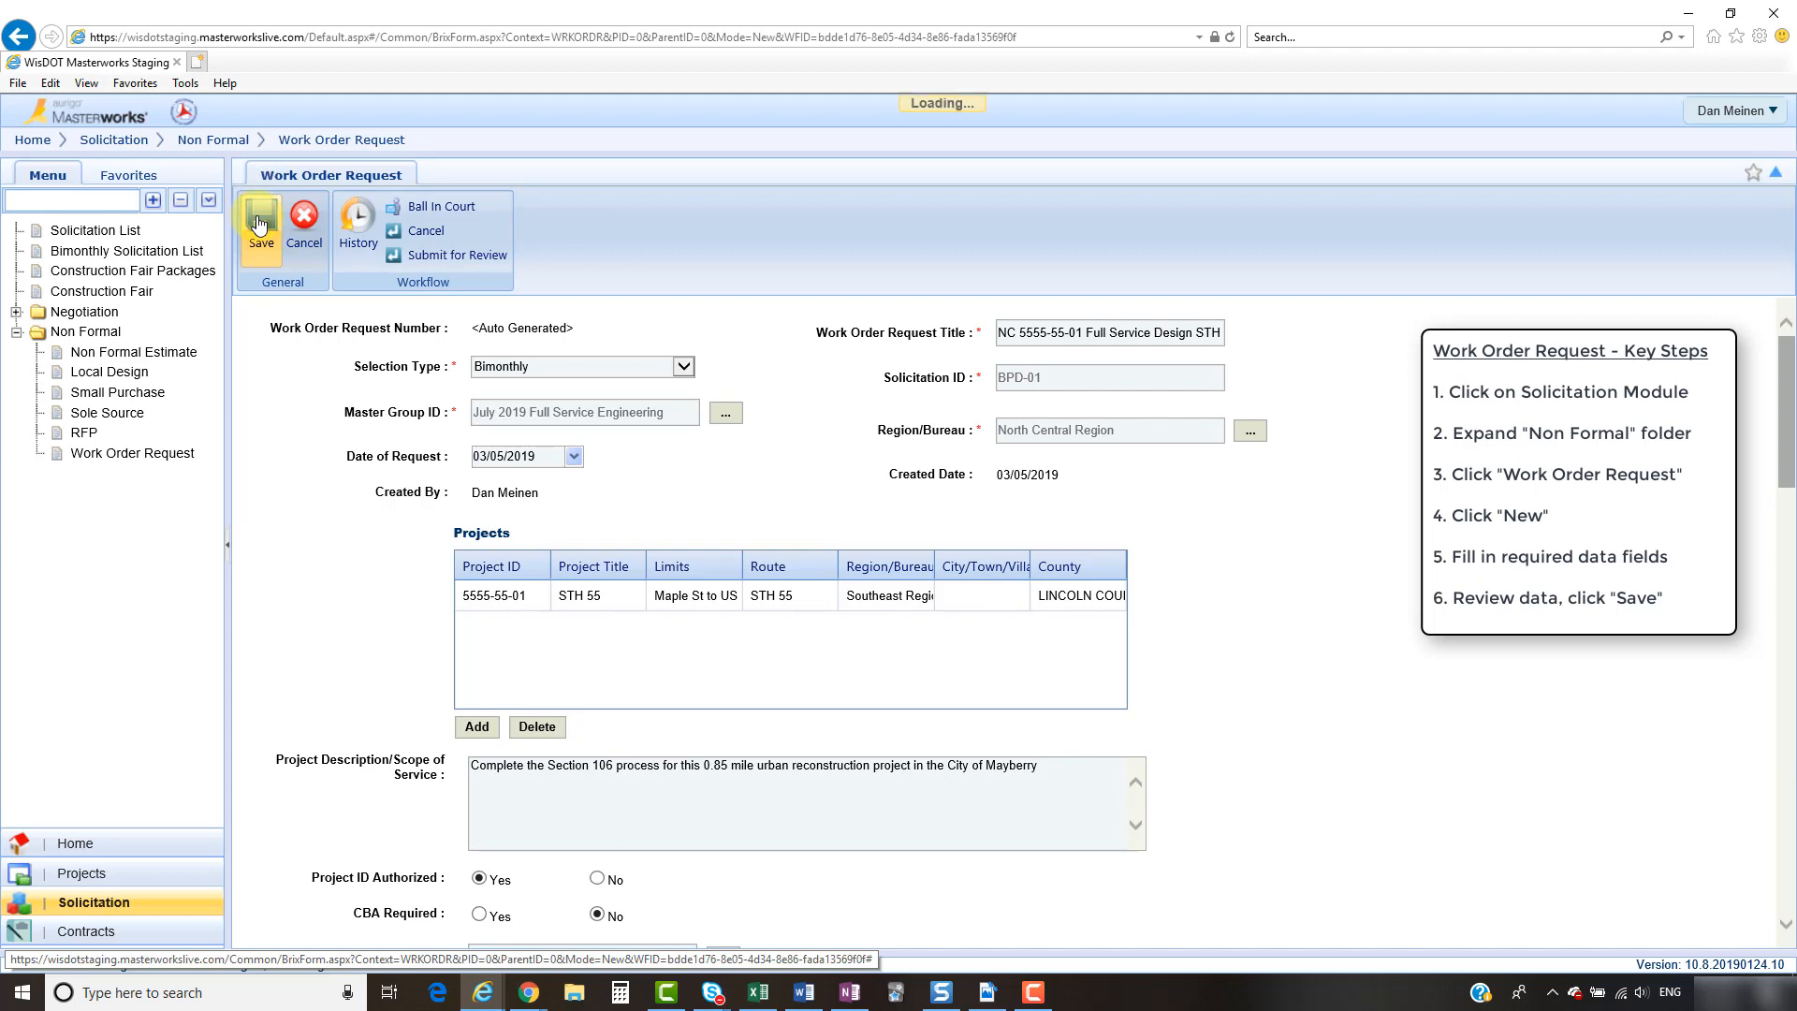